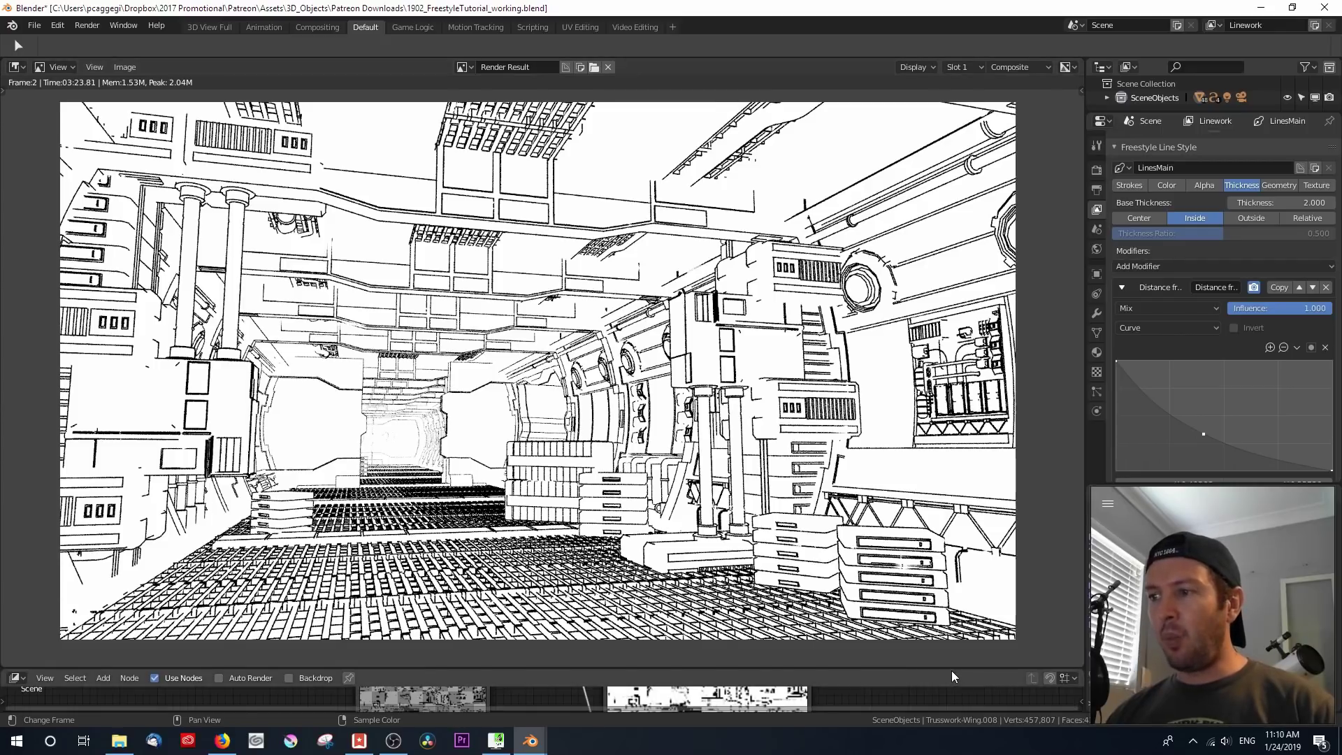
Enlarge the compositor node area, space the Render Layers and Mix nodes away from the Composite node, and restore the large render view
{"action": "left_click_drag", "start_coordinate": [952, 668], "coordinate": [945, 434]}
{"action": "key", "text": "Home"}
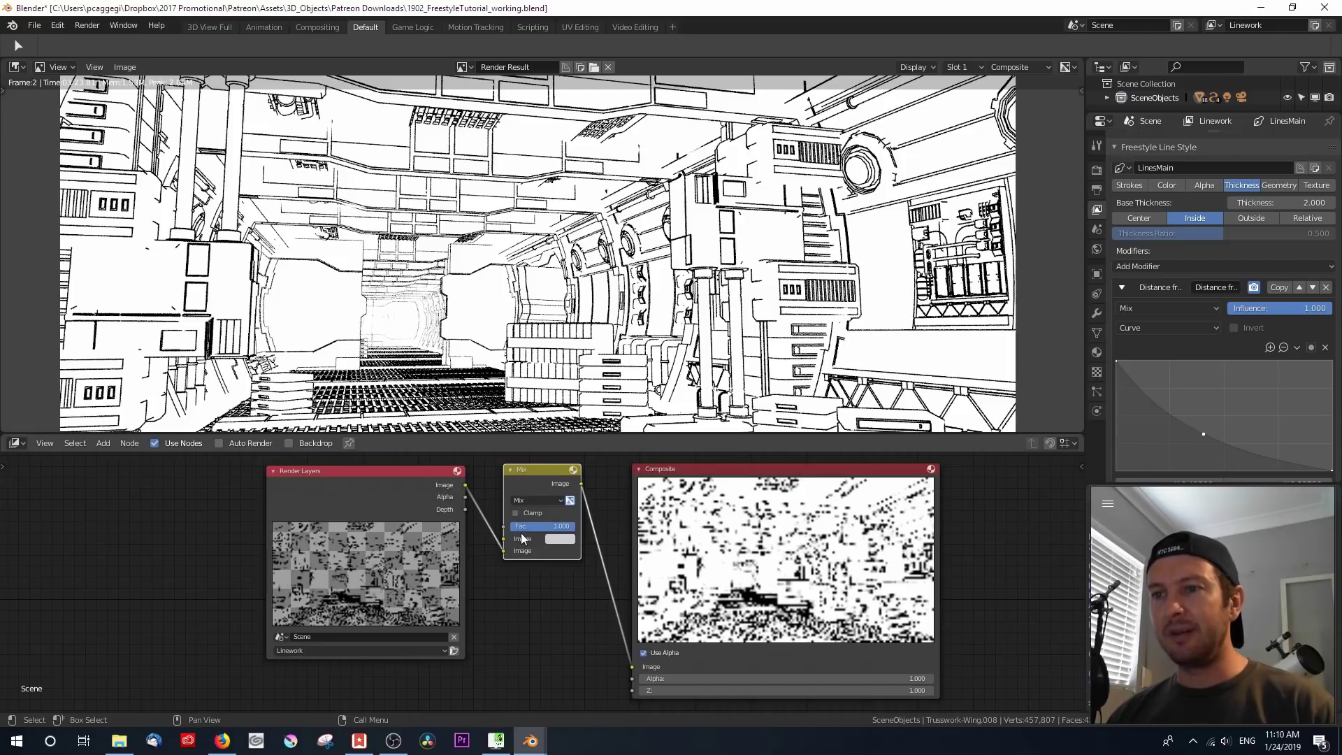
{"action": "left_click_drag", "start_coordinate": [353, 483], "coordinate": [295, 483]}
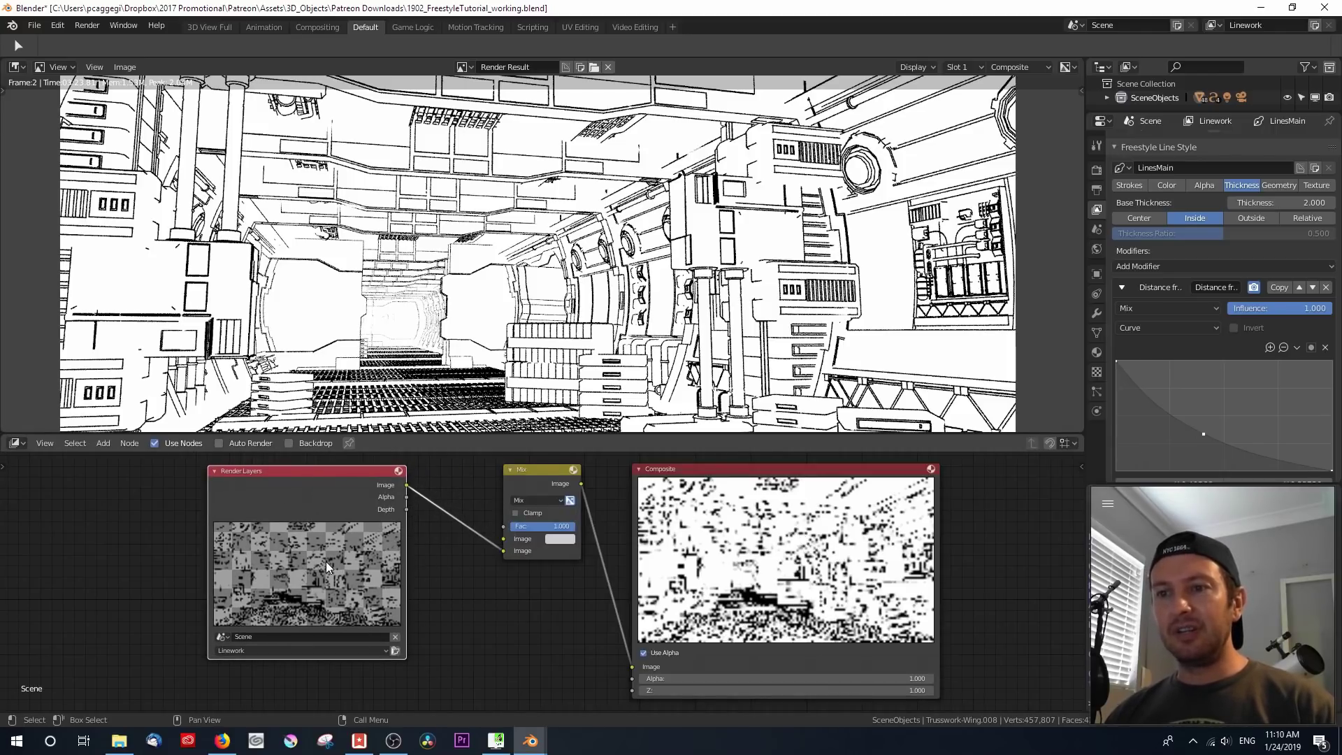
{"action": "left_click_drag", "start_coordinate": [517, 477], "coordinate": [462, 488]}
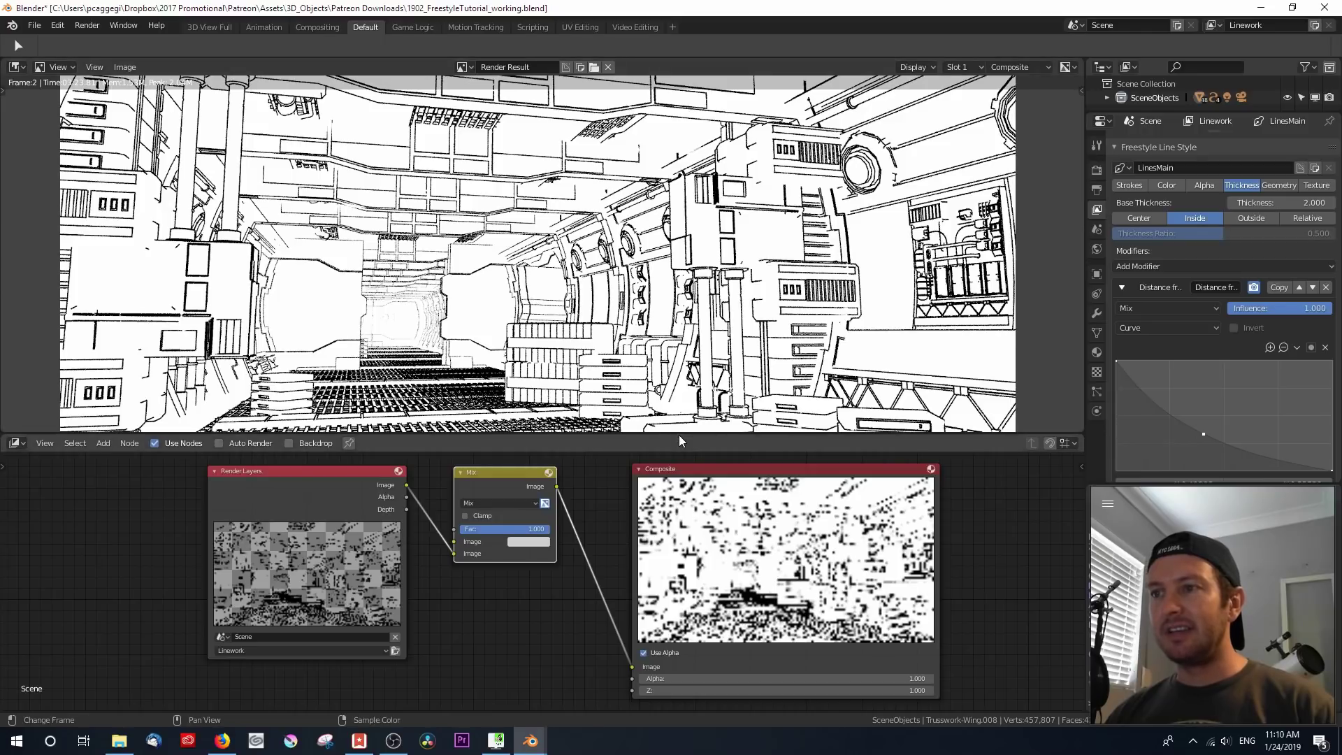
{"action": "left_click_drag", "start_coordinate": [679, 438], "coordinate": [657, 640]}
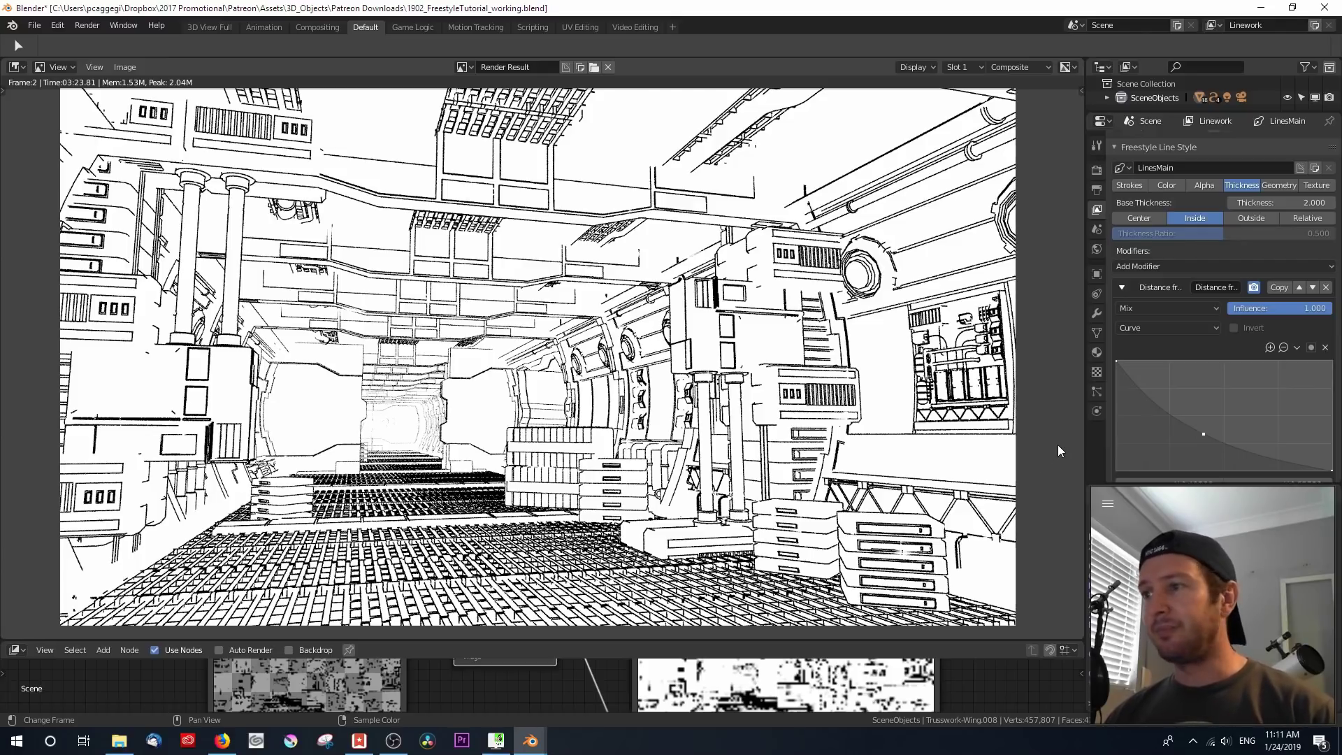
Examine the Linework layer's Freestyle settings: edge detection, line set edge types, and the LinesMain thickness with its distance modifier
{"action": "scroll", "coordinate": [1216, 326], "scroll_direction": "up", "scroll_amount": 4}
{"action": "scroll", "coordinate": [1216, 326], "scroll_direction": "up", "scroll_amount": 11}
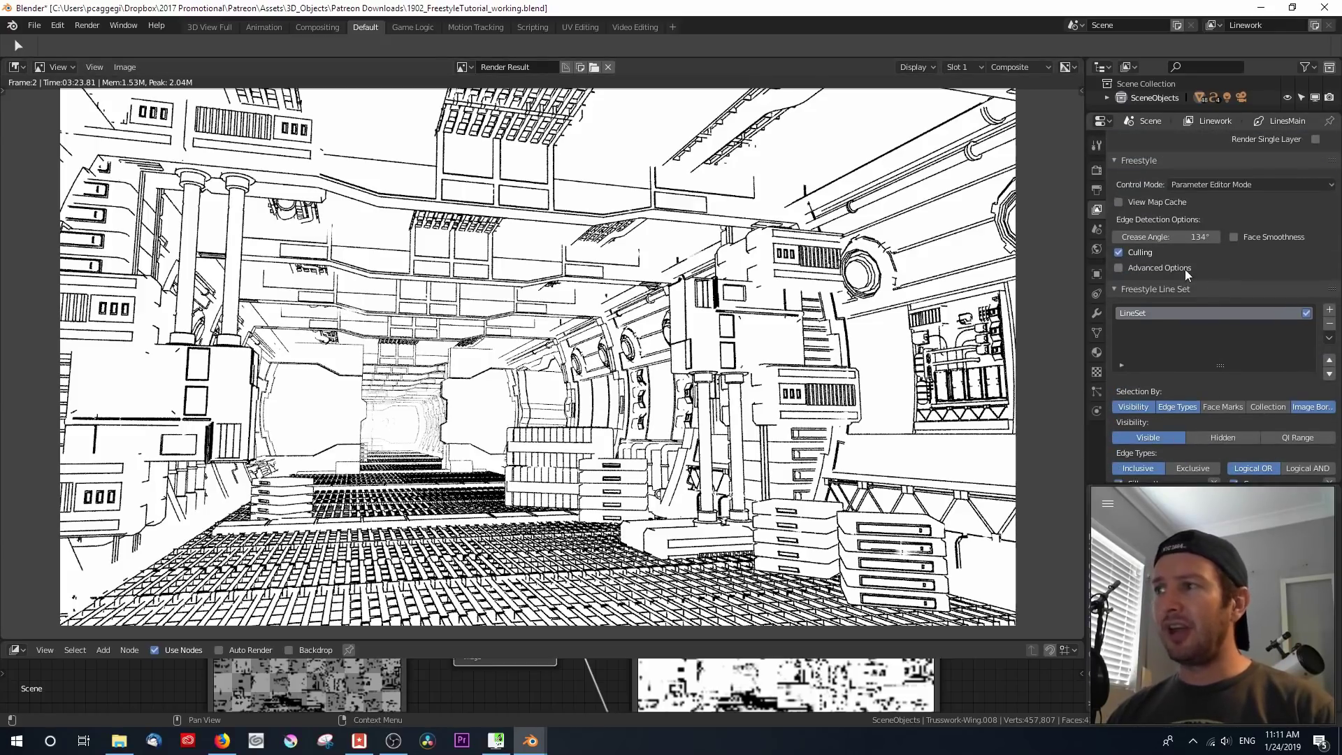
{"action": "scroll", "coordinate": [1185, 269], "scroll_direction": "down", "scroll_amount": 3}
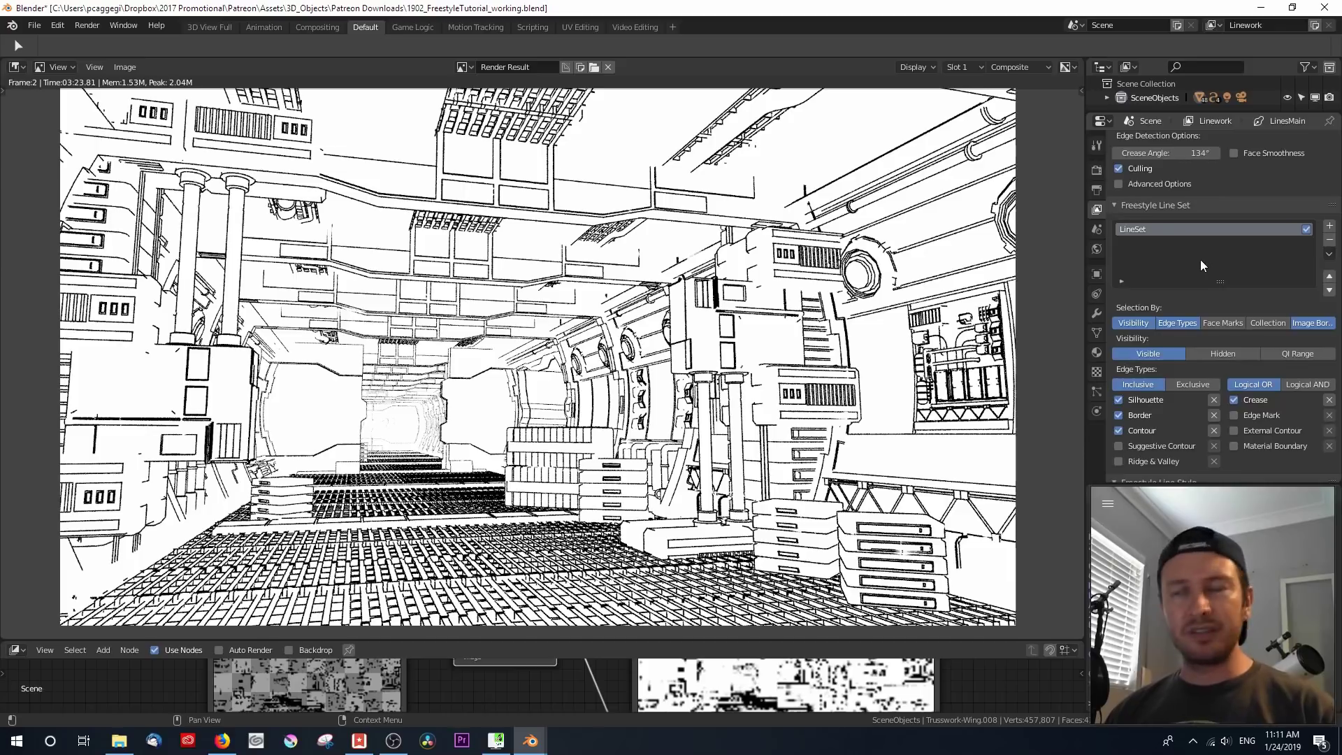
{"action": "scroll", "coordinate": [1201, 261], "scroll_direction": "down", "scroll_amount": 3}
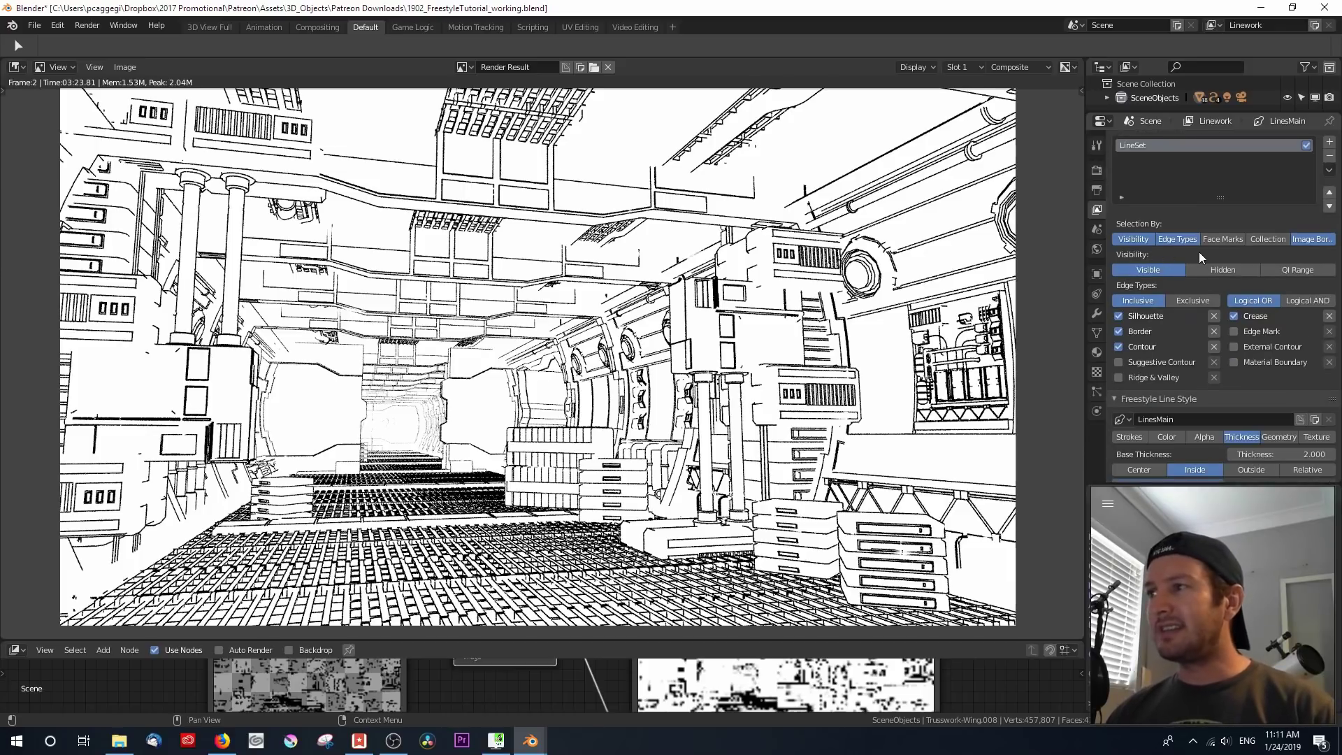
{"action": "scroll", "coordinate": [1200, 257], "scroll_direction": "down", "scroll_amount": 2}
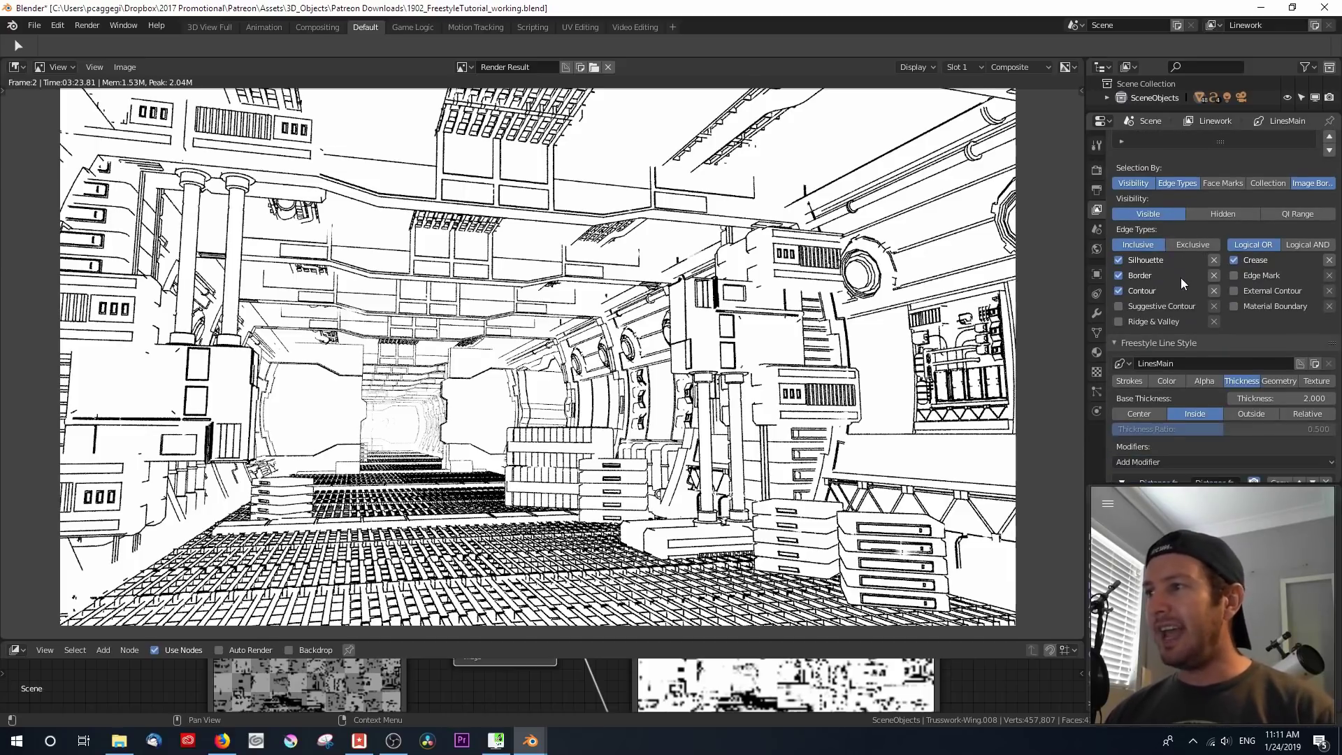
{"action": "scroll", "coordinate": [1181, 286], "scroll_direction": "down", "scroll_amount": 2}
{"action": "scroll", "coordinate": [1220, 300], "scroll_direction": "down", "scroll_amount": 2}
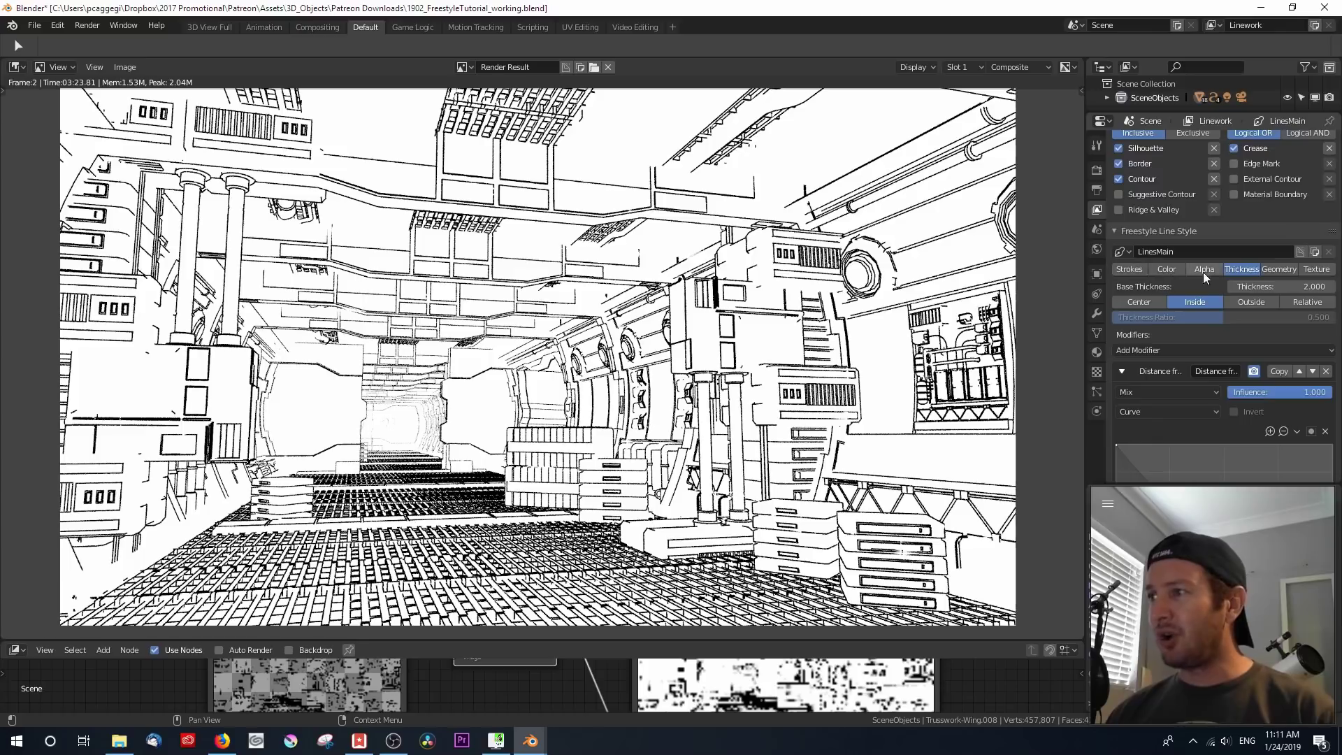
{"action": "scroll", "coordinate": [1216, 304], "scroll_direction": "down", "scroll_amount": 4}
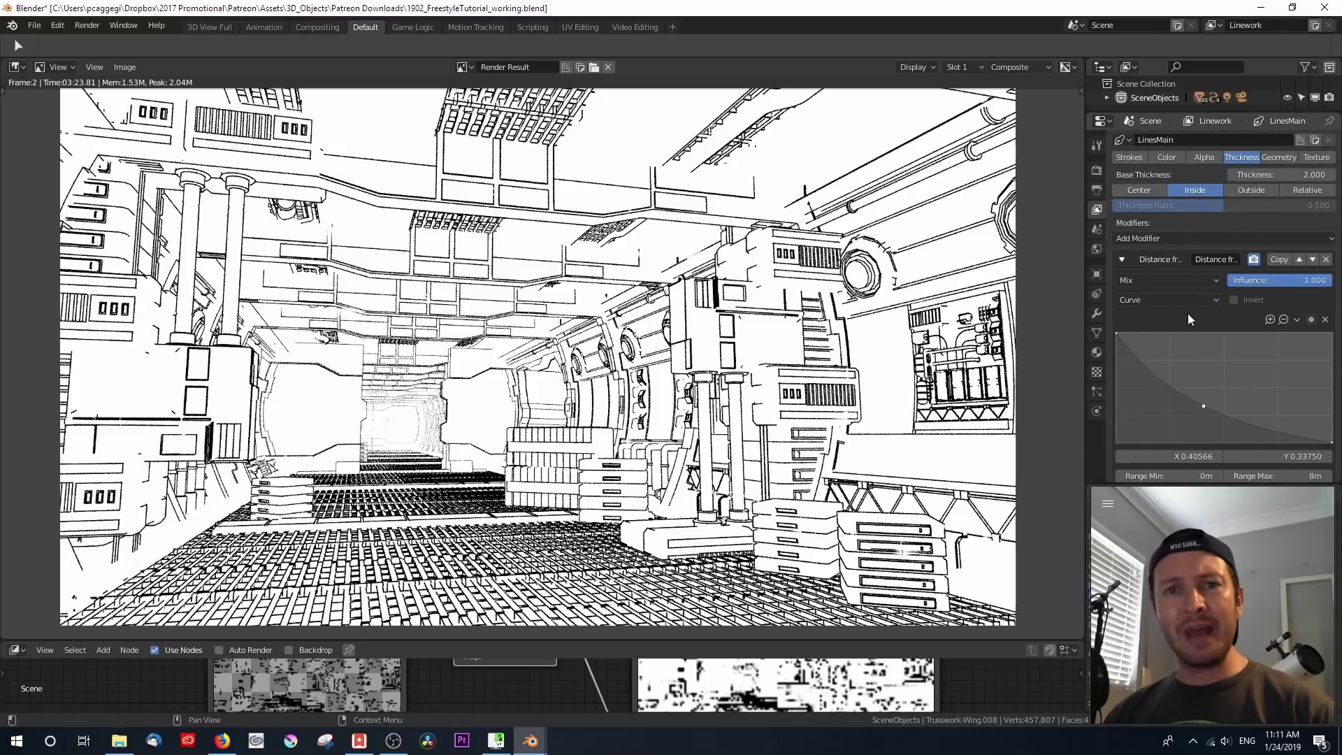
{"action": "scroll", "coordinate": [1188, 316], "scroll_direction": "down", "scroll_amount": 2}
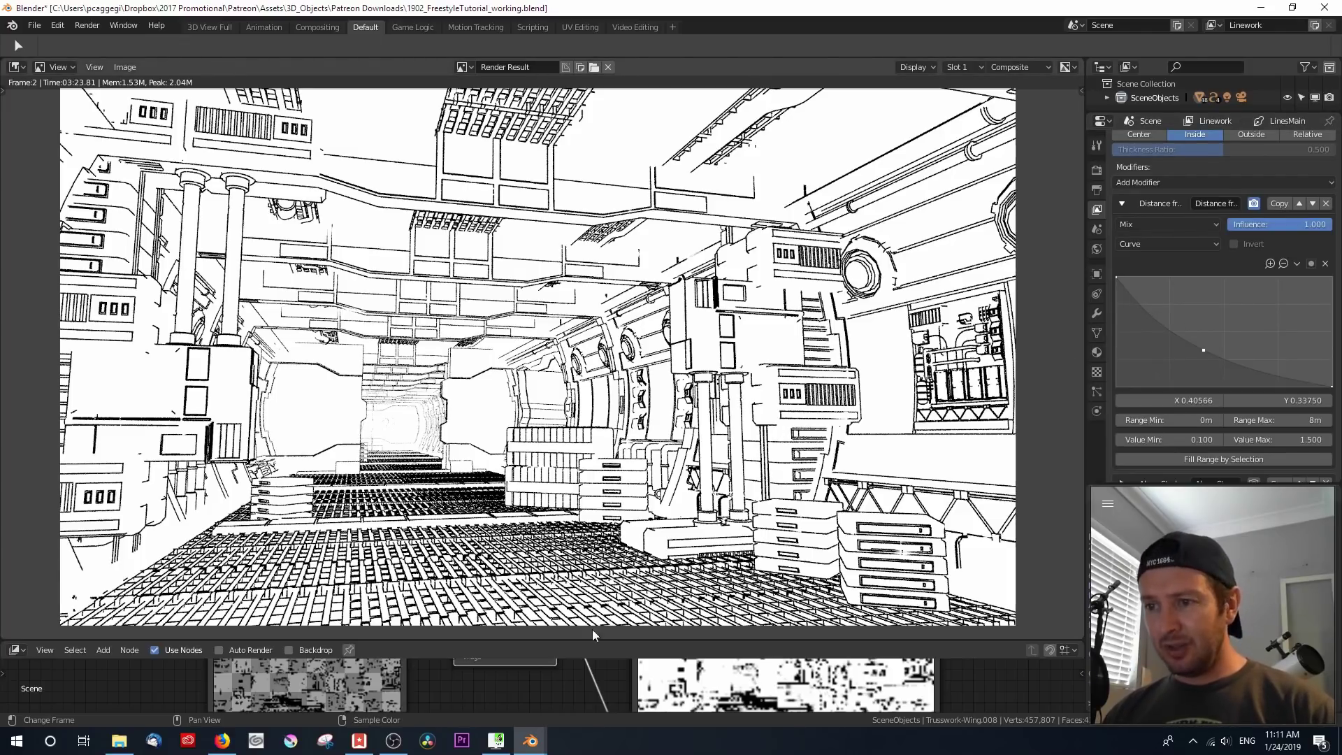
Switch to the Blender window with 1902_FreestyleTutorial_Start.blend and enlarge its Properties editor
{"action": "mouse_move", "coordinate": [532, 742]}
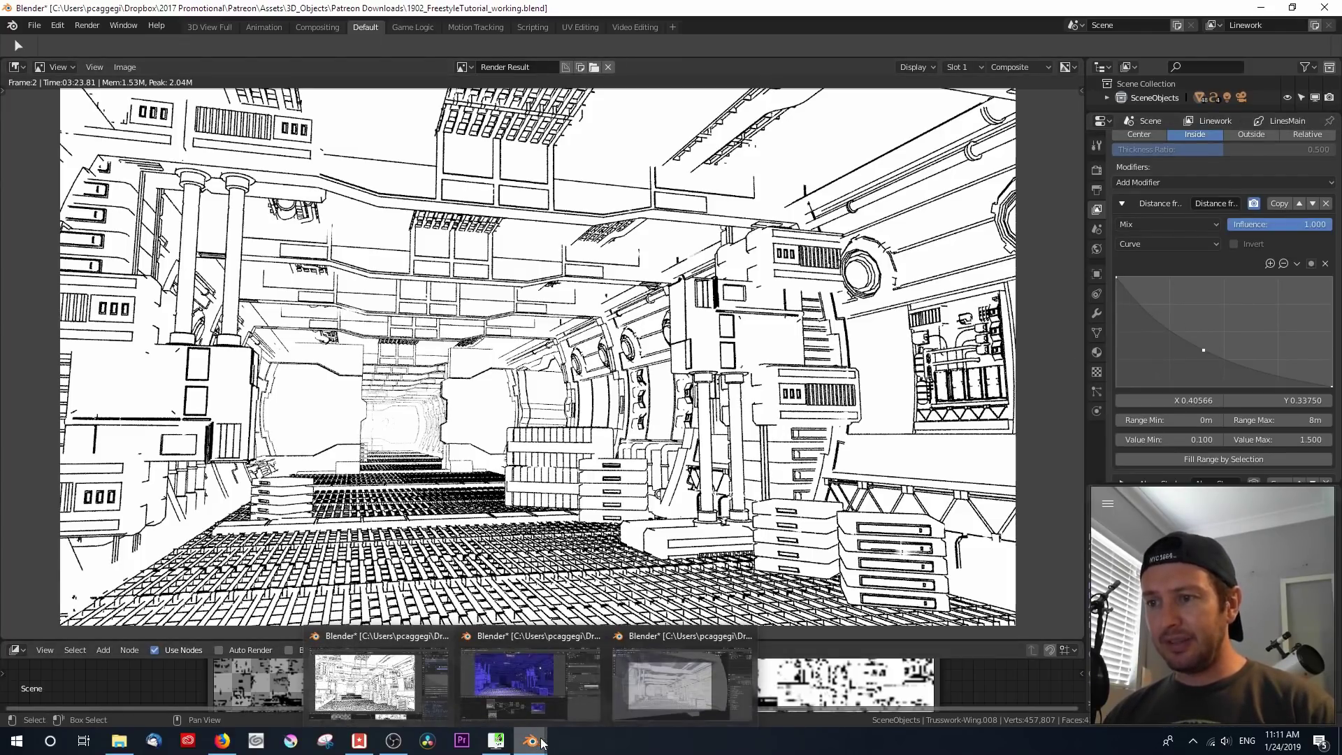
{"action": "left_click", "coordinate": [659, 703]}
{"action": "left_click", "coordinate": [884, 477]}
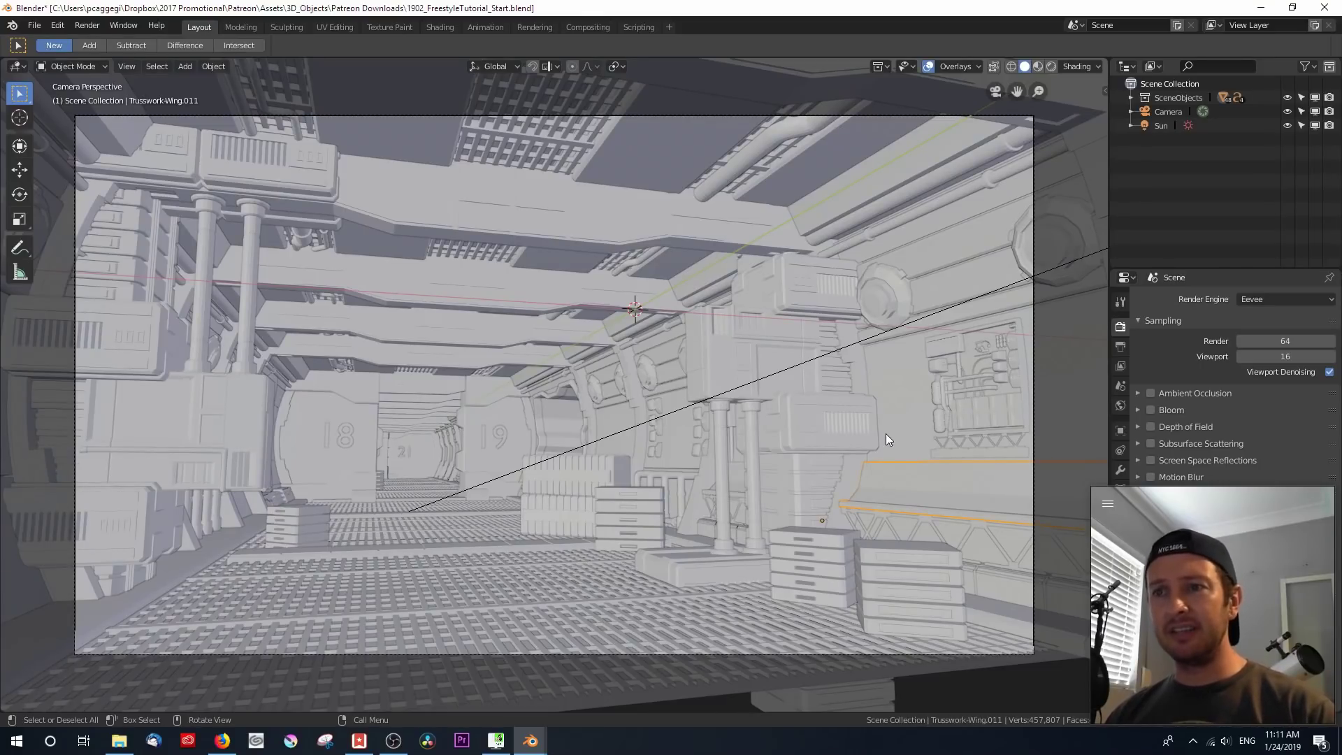
{"action": "left_click", "coordinate": [636, 547]}
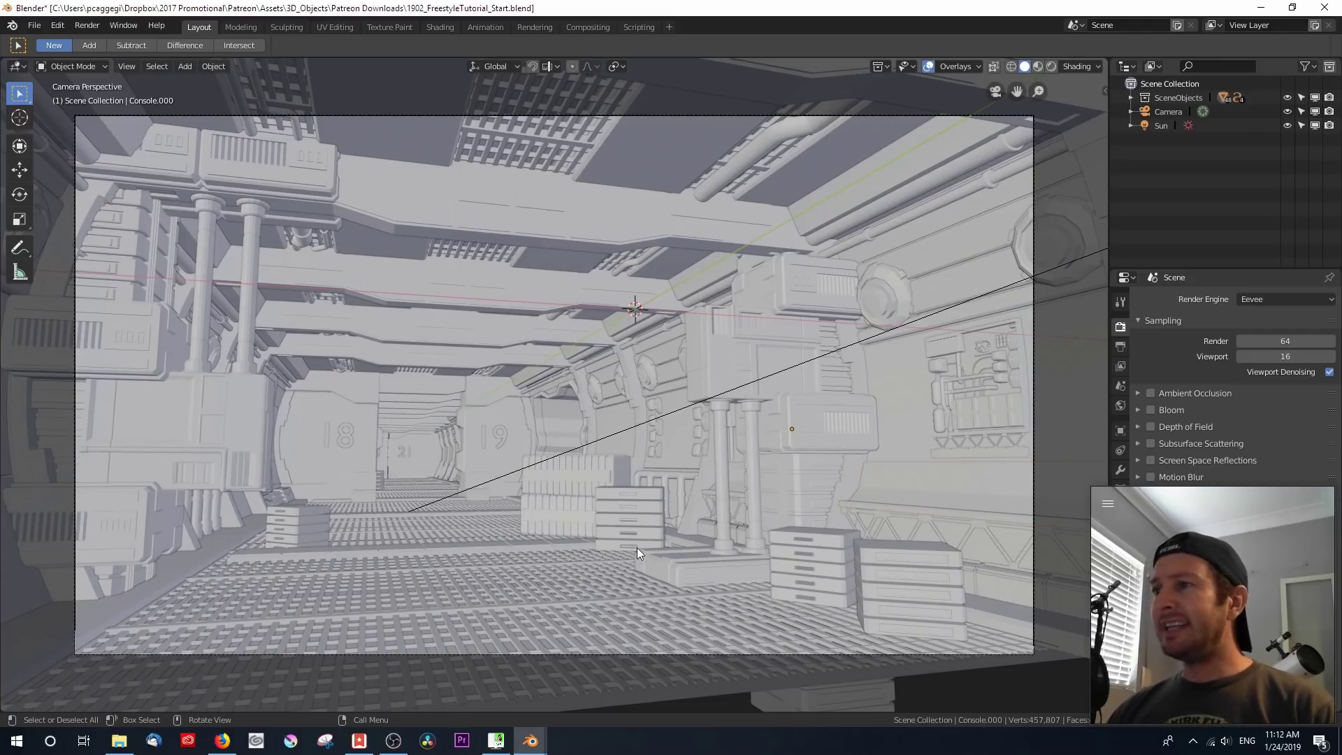
{"action": "left_click_drag", "start_coordinate": [1109, 414], "coordinate": [1085, 415]}
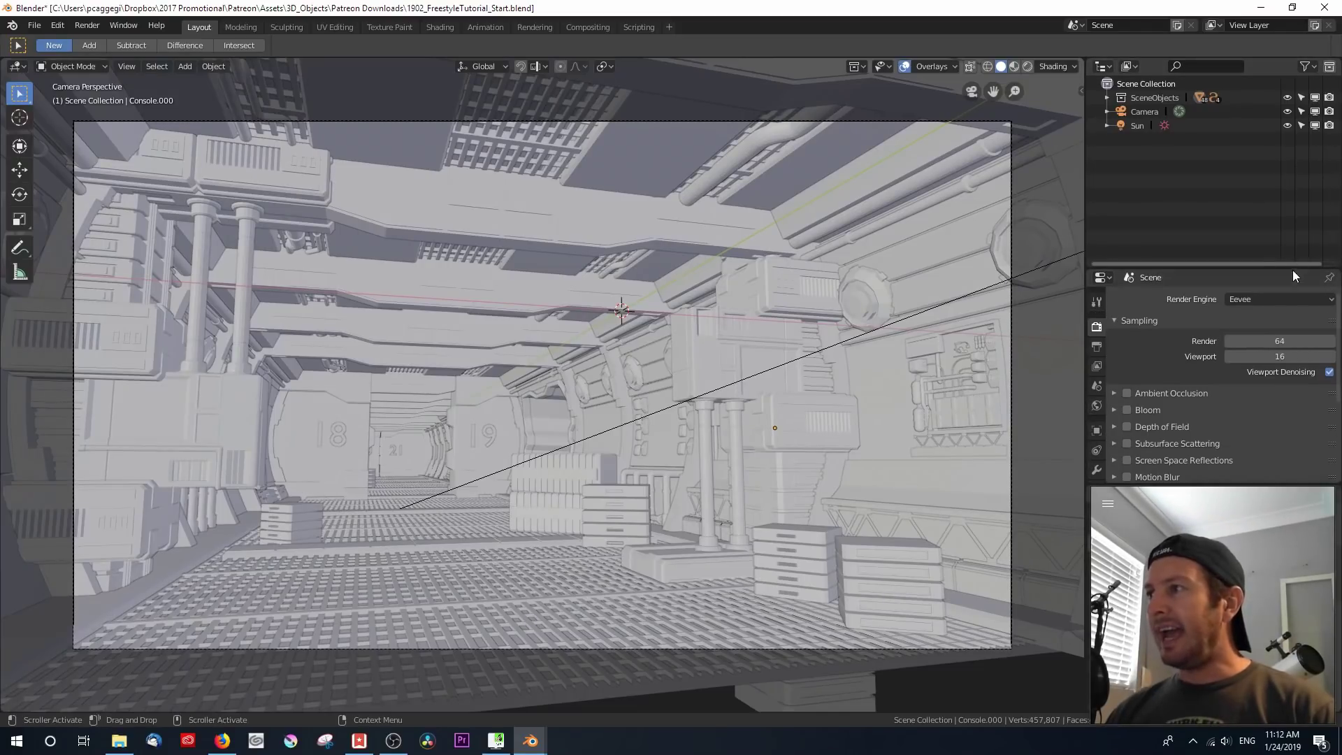
{"action": "left_click_drag", "start_coordinate": [1292, 268], "coordinate": [1284, 135]}
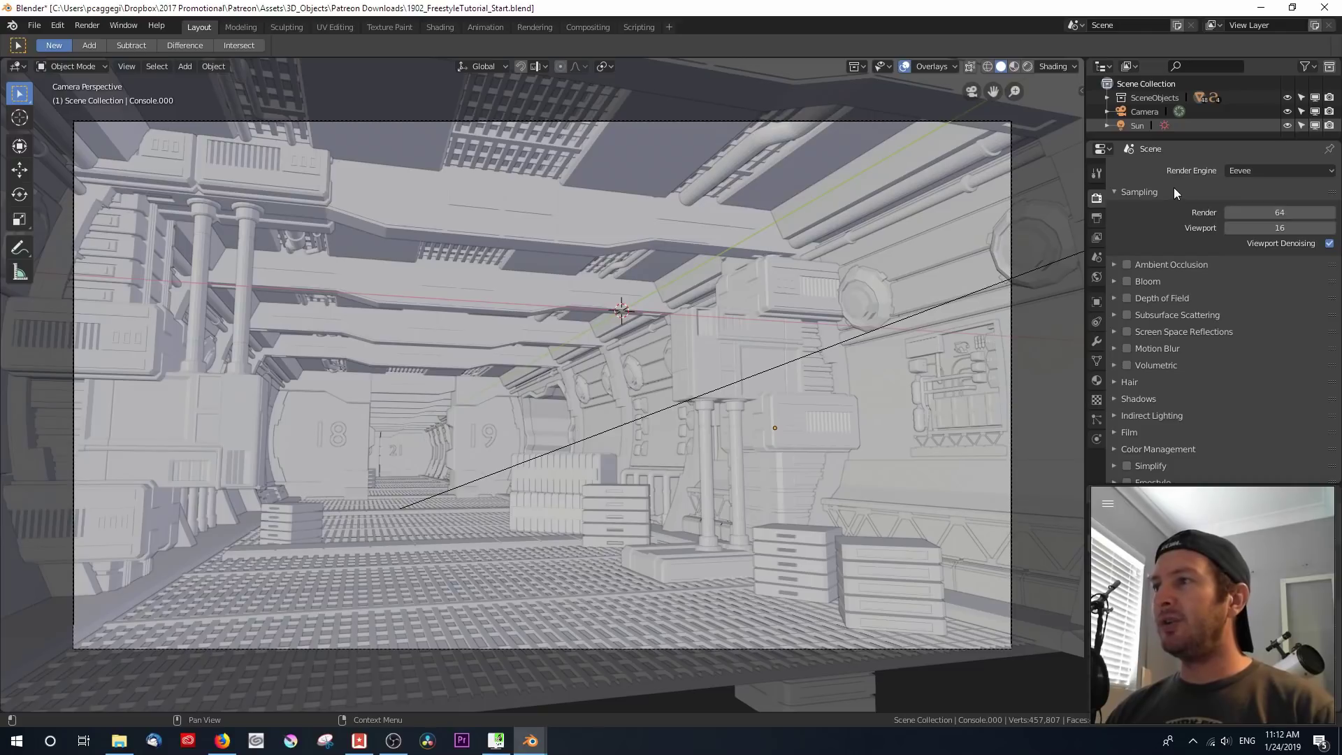
Set the render engine to Cycles with 4 render samples and 4 viewport samples
{"action": "left_click", "coordinate": [1253, 171]}
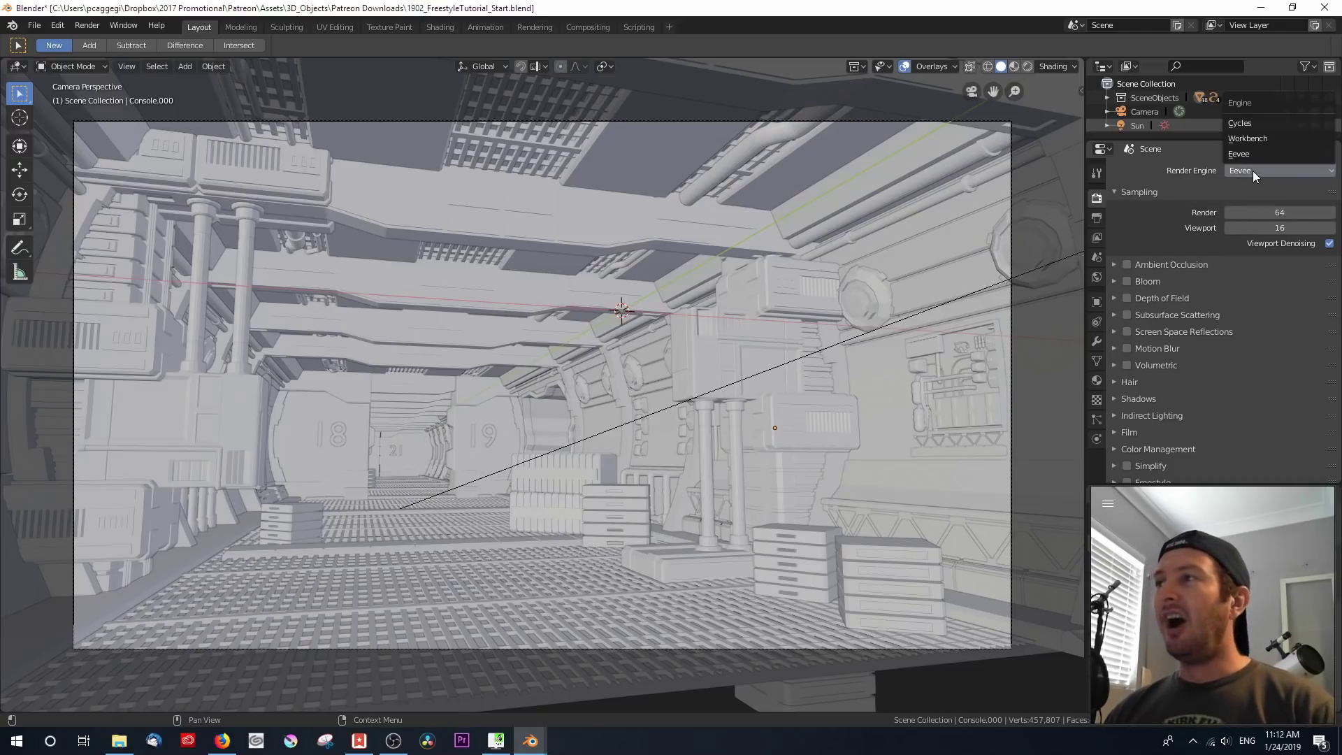
{"action": "left_click", "coordinate": [1256, 126]}
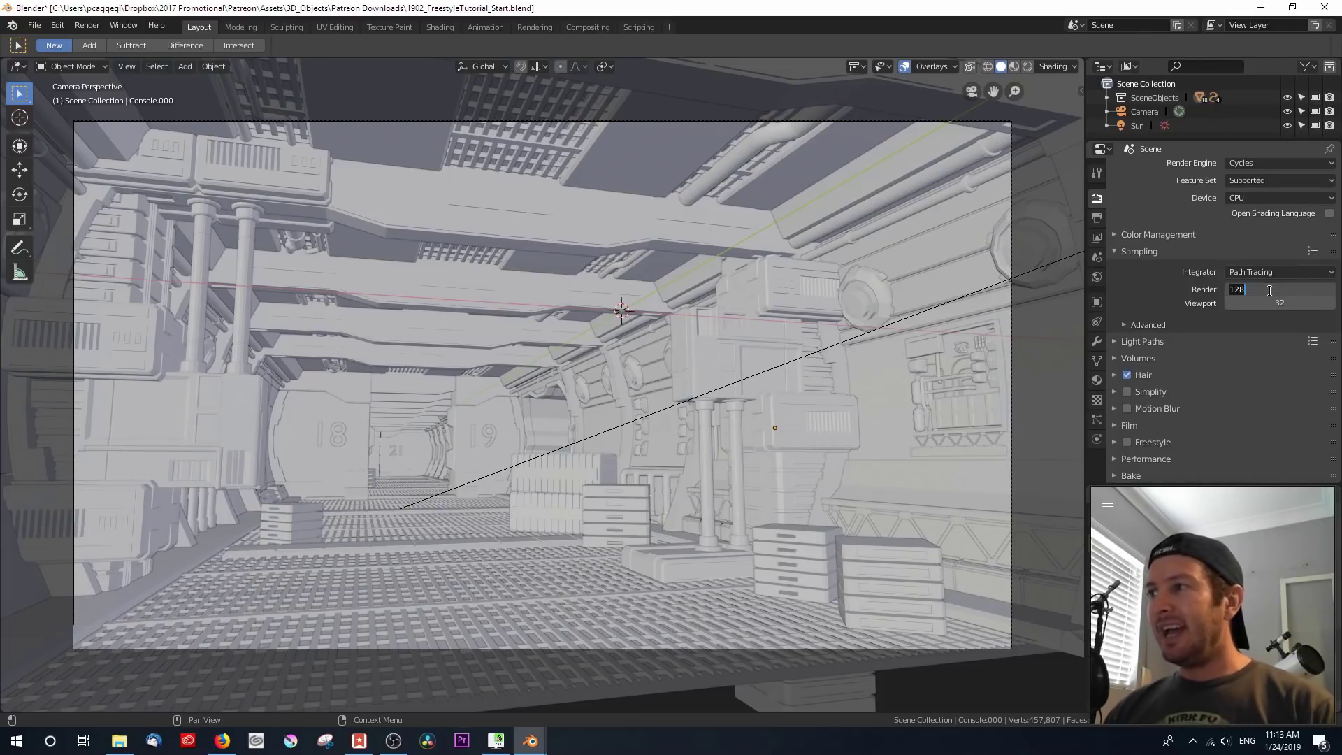
{"action": "left_click", "coordinate": [1270, 290]}
{"action": "type", "text": "4"}
{"action": "key", "text": "Return"}
{"action": "left_click", "coordinate": [1278, 302]}
{"action": "type", "text": "4"}
{"action": "key", "text": "Return"}
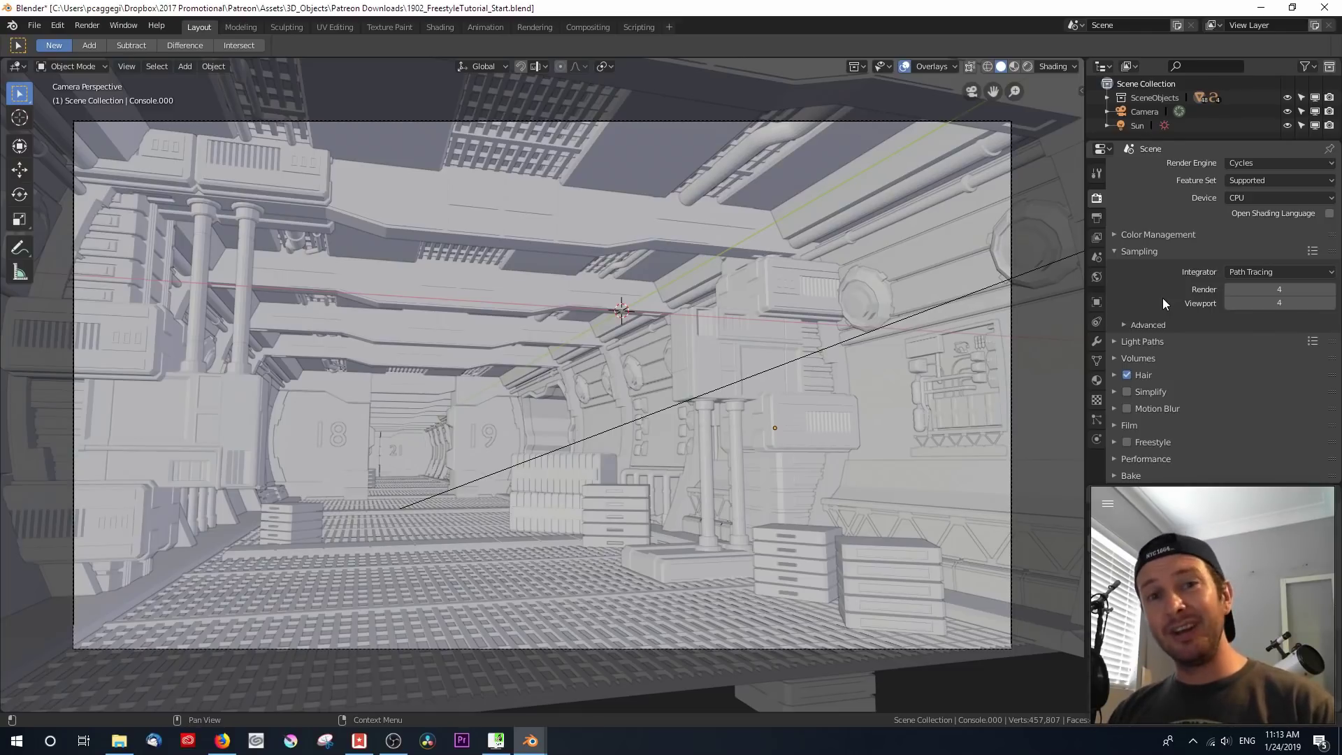
Set the light path max bounces to 4 total, 0 transmission and 0 transparency
{"action": "left_click", "coordinate": [1113, 339]}
{"action": "scroll", "coordinate": [1144, 298], "scroll_direction": "down", "scroll_amount": 4}
{"action": "scroll", "coordinate": [1144, 275], "scroll_direction": "down", "scroll_amount": 2}
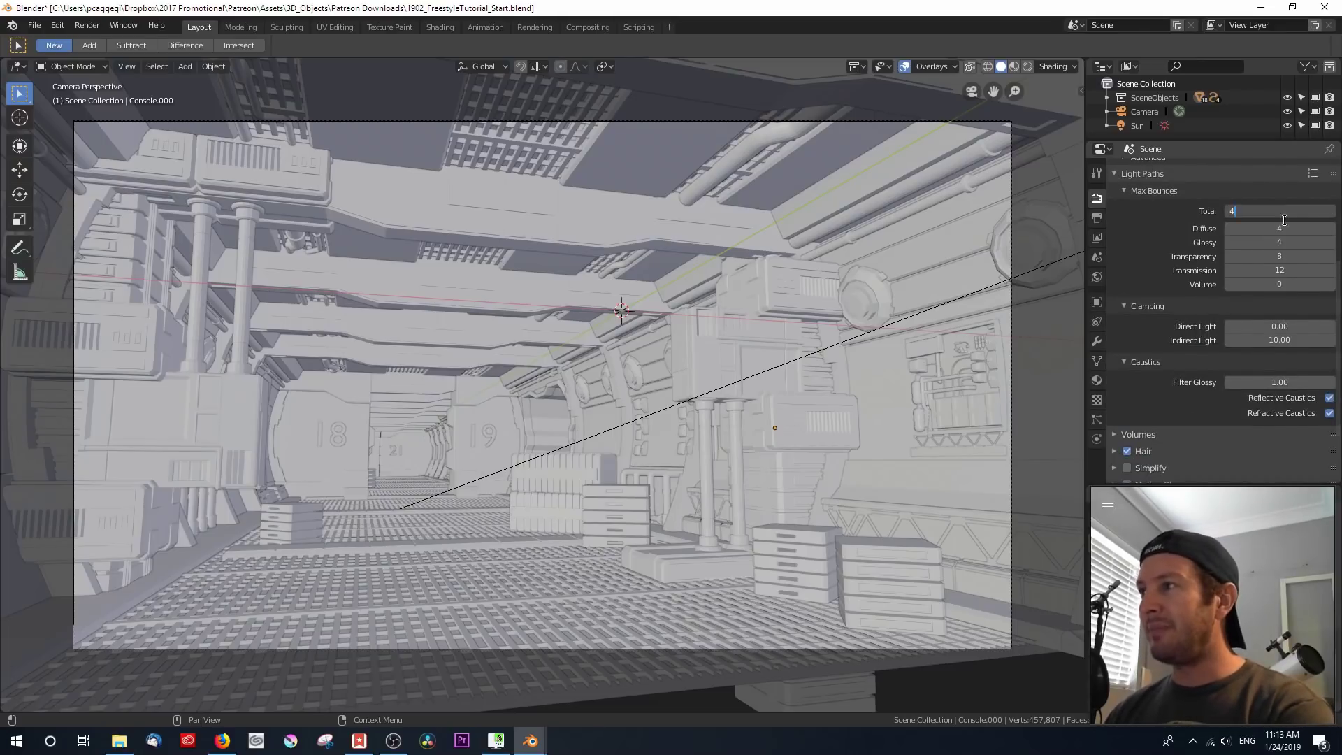
{"action": "left_click", "coordinate": [1279, 270]}
{"action": "type", "text": "0"}
{"action": "key", "text": "Return"}
{"action": "left_click", "coordinate": [1285, 256]}
{"action": "type", "text": "0"}
{"action": "key", "text": "Return"}
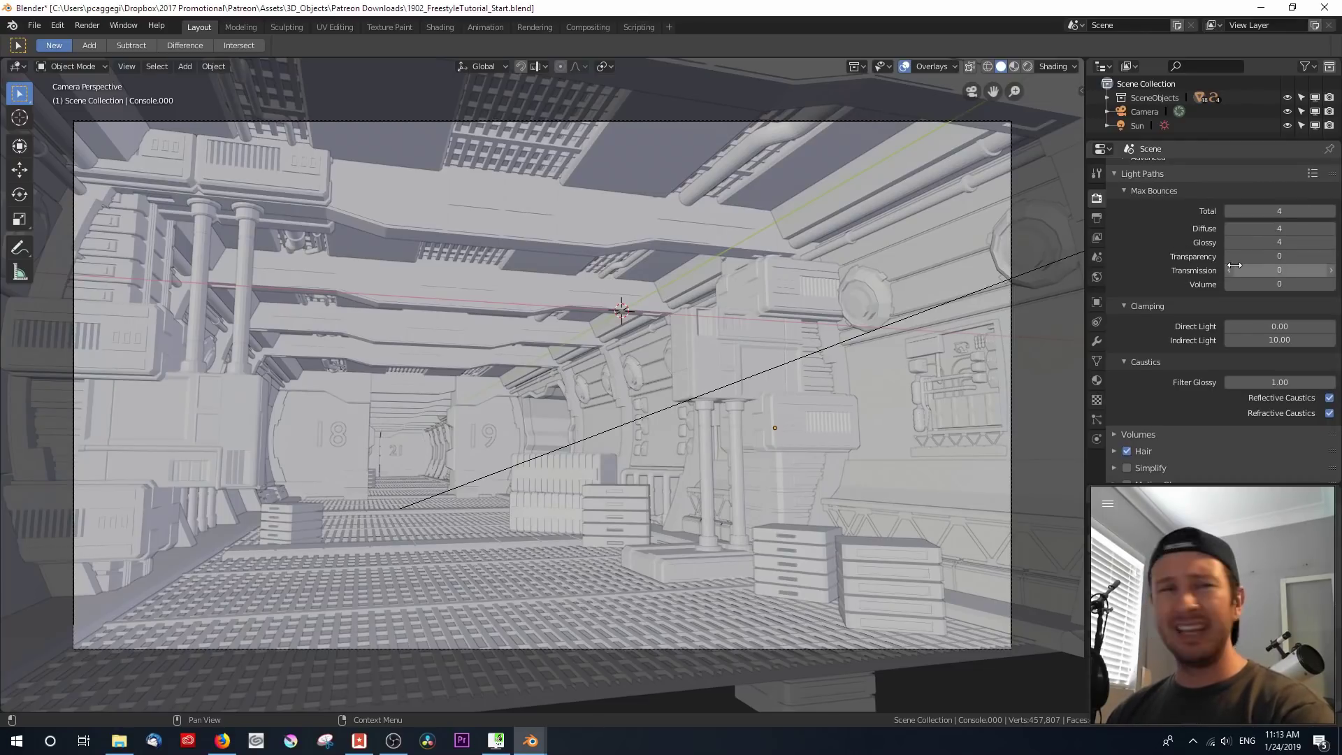
Disable both reflective and refractive caustics in the light path settings
{"action": "scroll", "coordinate": [1164, 286], "scroll_direction": "down", "scroll_amount": 3}
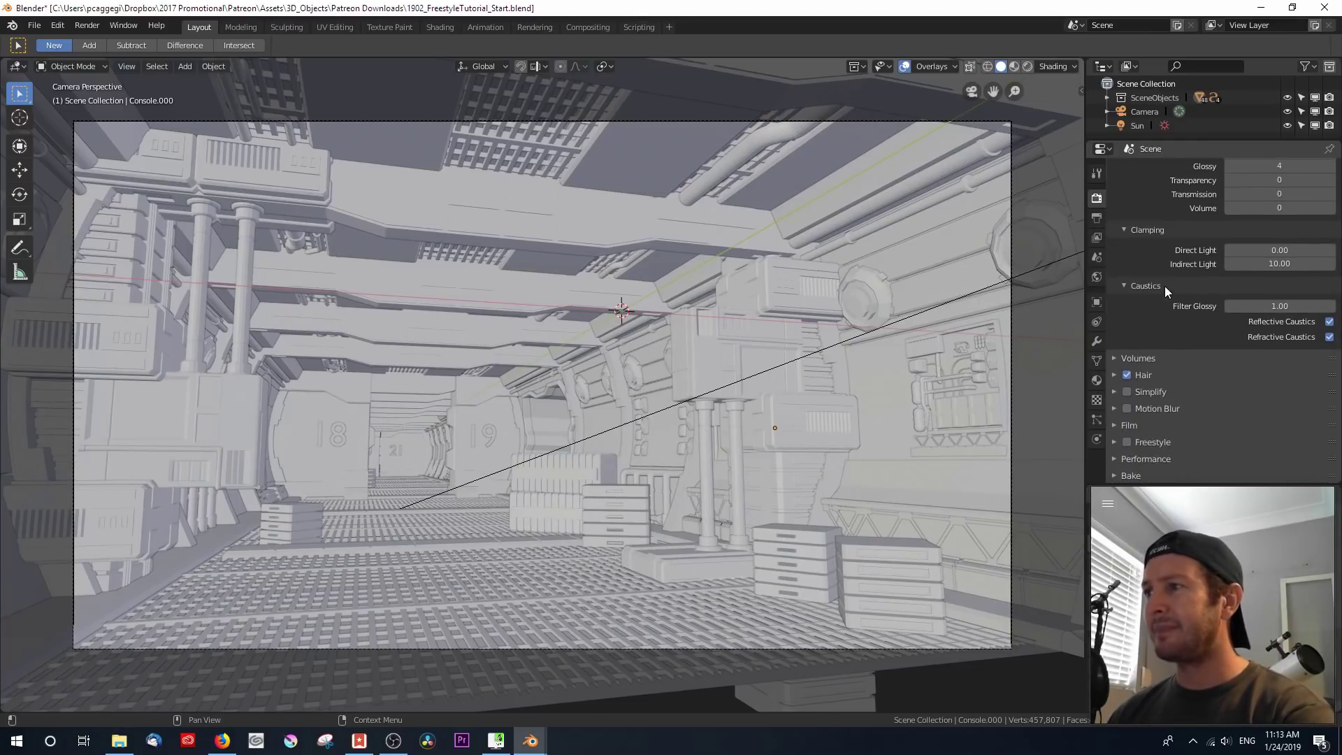
{"action": "left_click", "coordinate": [1330, 323]}
{"action": "left_click", "coordinate": [1330, 338]}
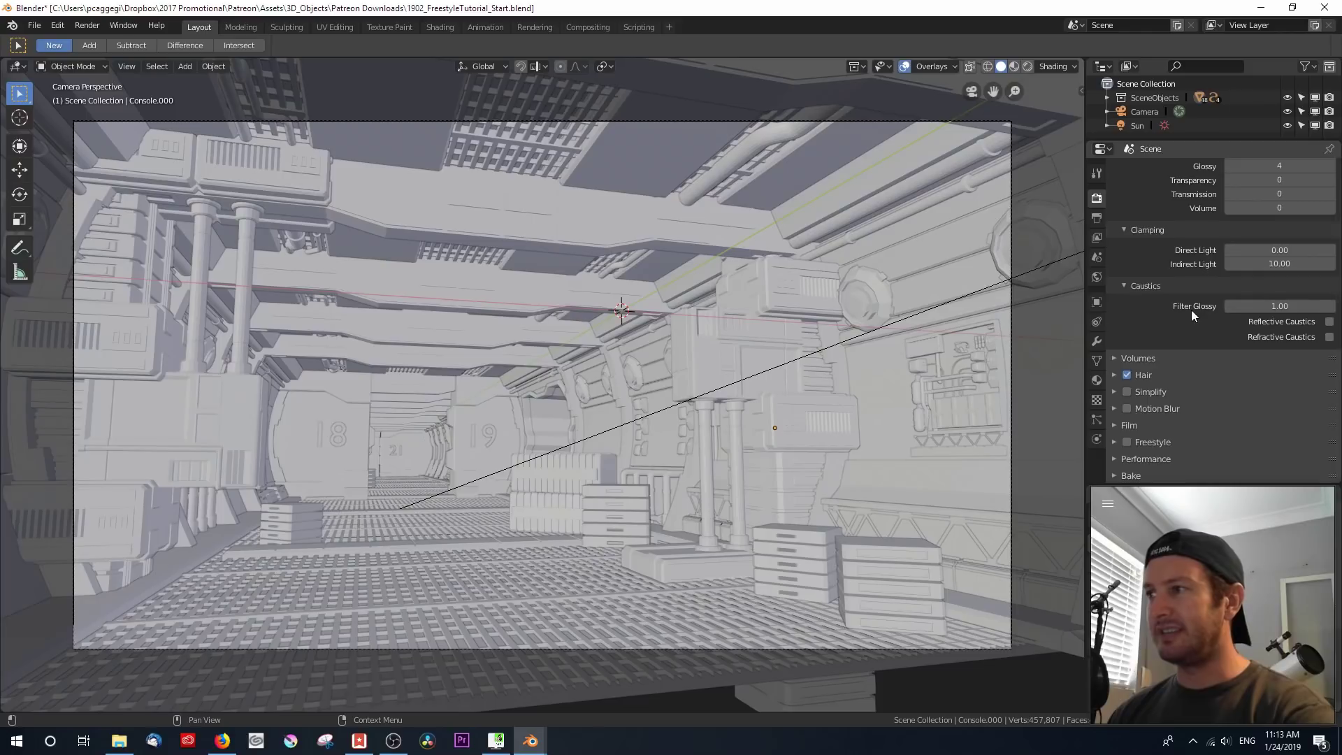
{"action": "scroll", "coordinate": [1180, 289], "scroll_direction": "up", "scroll_amount": 4}
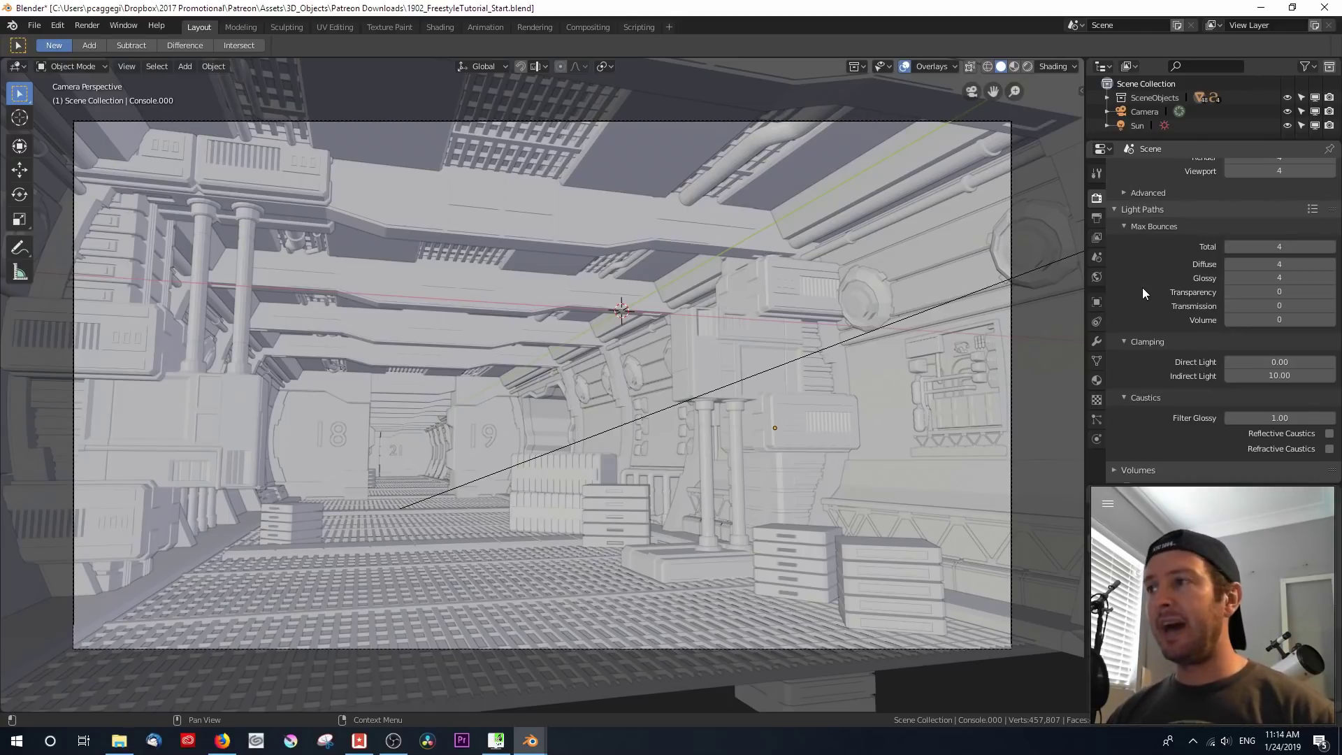
{"action": "scroll", "coordinate": [1142, 287], "scroll_direction": "down", "scroll_amount": 4}
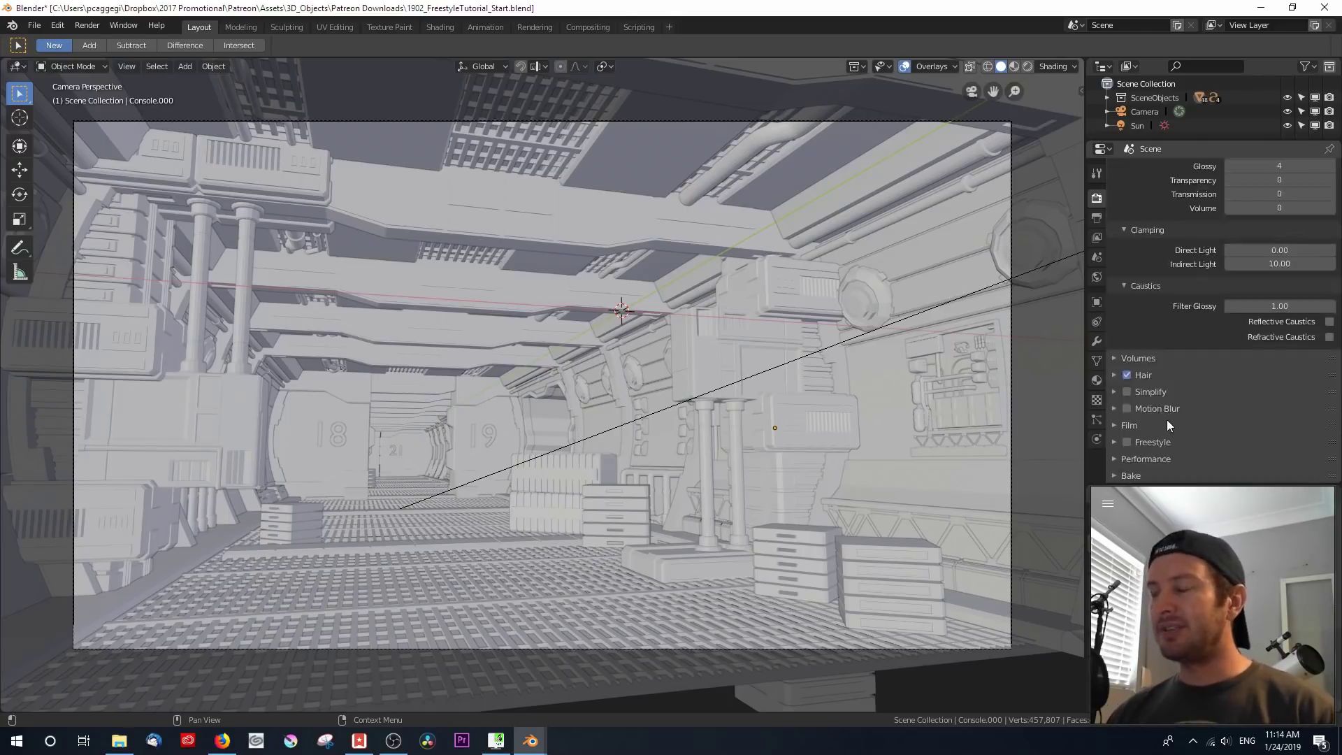
Enable Freestyle for the render and make sure the film's Transparency option is on
{"action": "left_click", "coordinate": [1127, 442]}
{"action": "left_click", "coordinate": [1113, 441]}
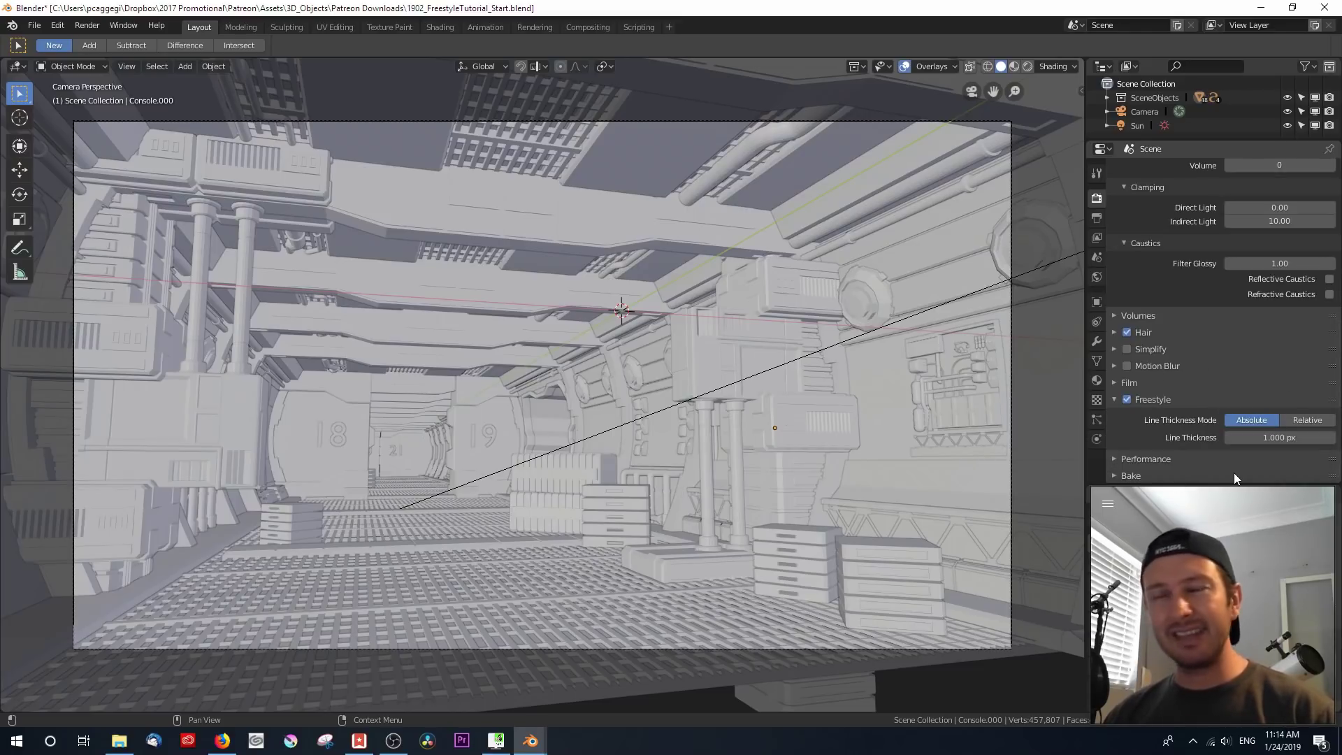
{"action": "left_click", "coordinate": [1113, 397]}
{"action": "left_click", "coordinate": [1114, 427]}
{"action": "scroll", "coordinate": [1184, 401], "scroll_direction": "down", "scroll_amount": 4}
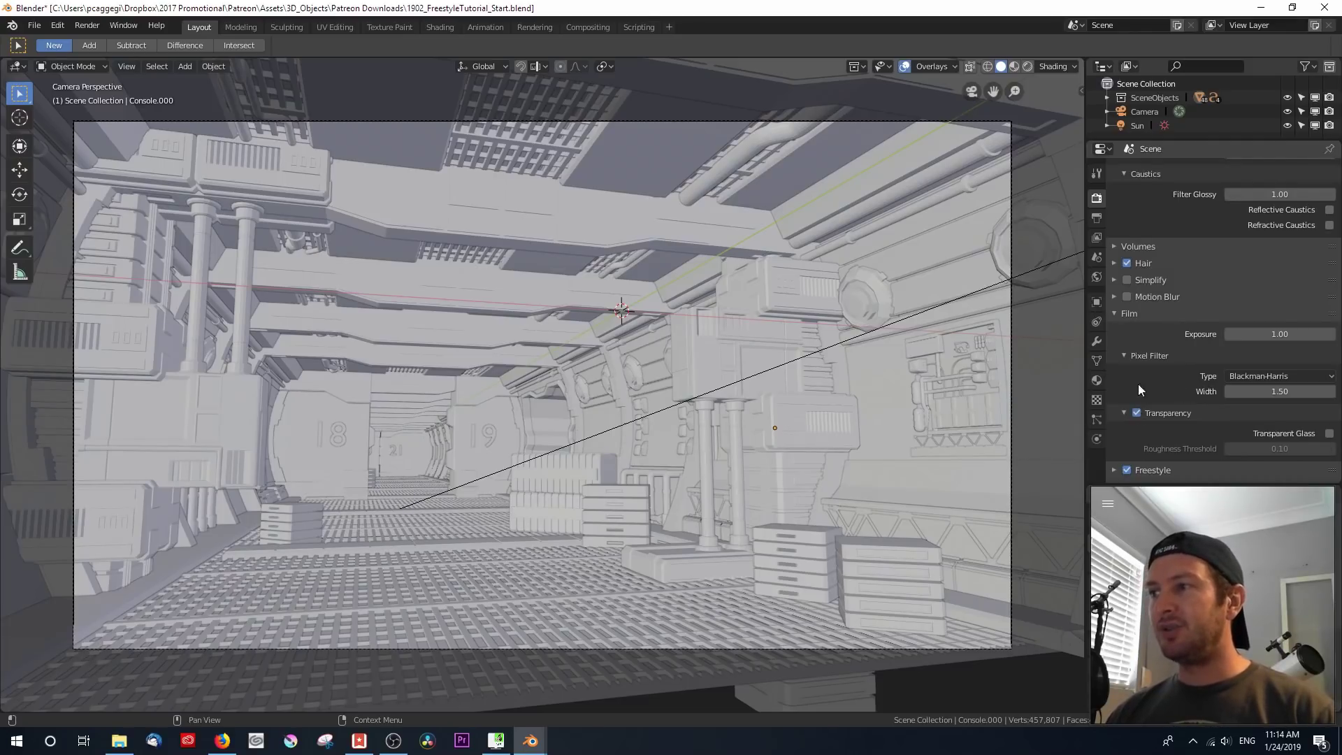
{"action": "left_click", "coordinate": [1113, 312]}
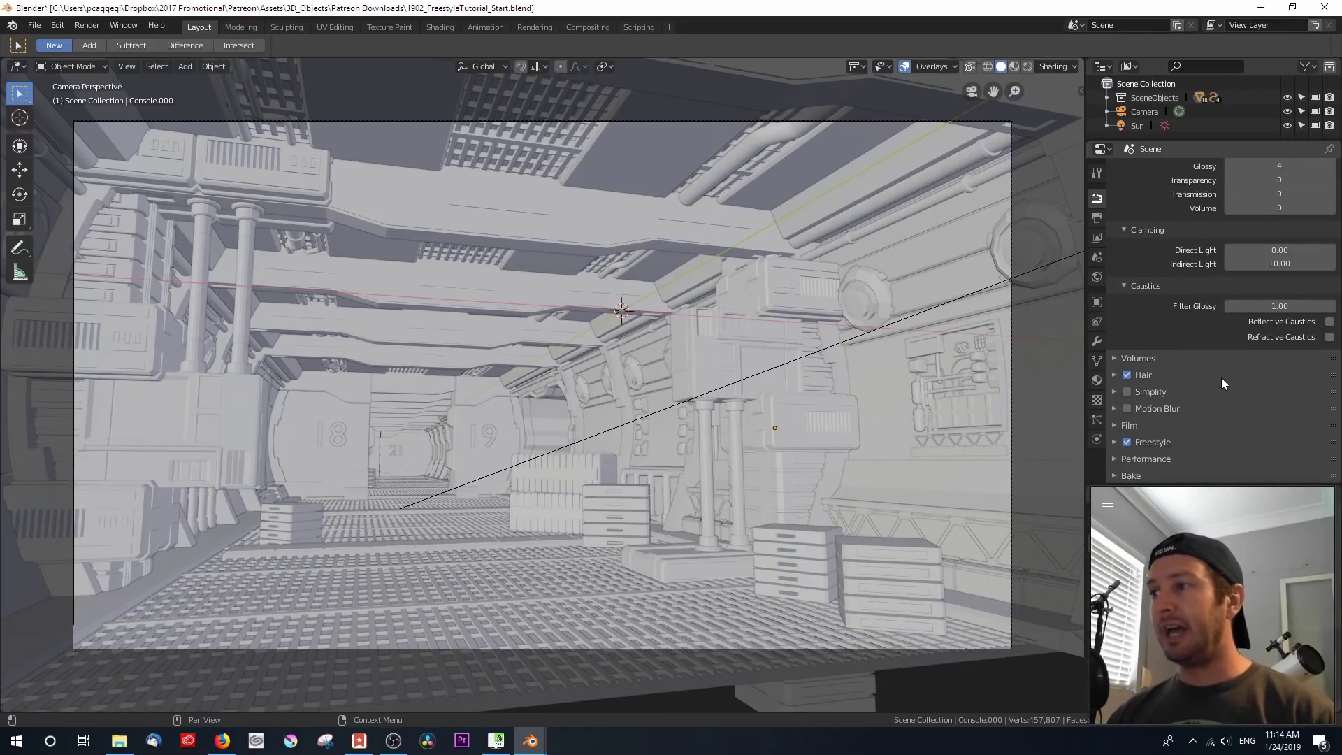
Check the scene's output settings for resolution, frame range and file format
{"action": "left_click", "coordinate": [1097, 218]}
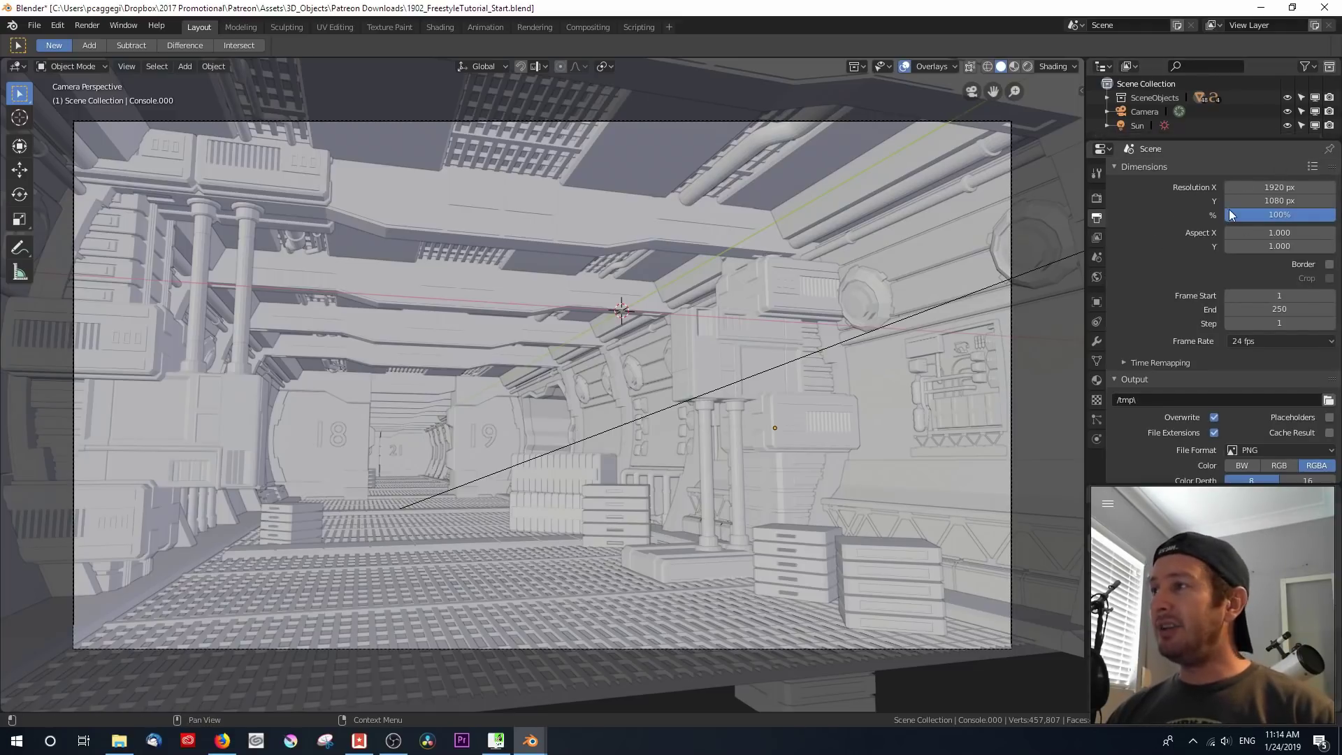
{"action": "scroll", "coordinate": [1171, 279], "scroll_direction": "down", "scroll_amount": 1}
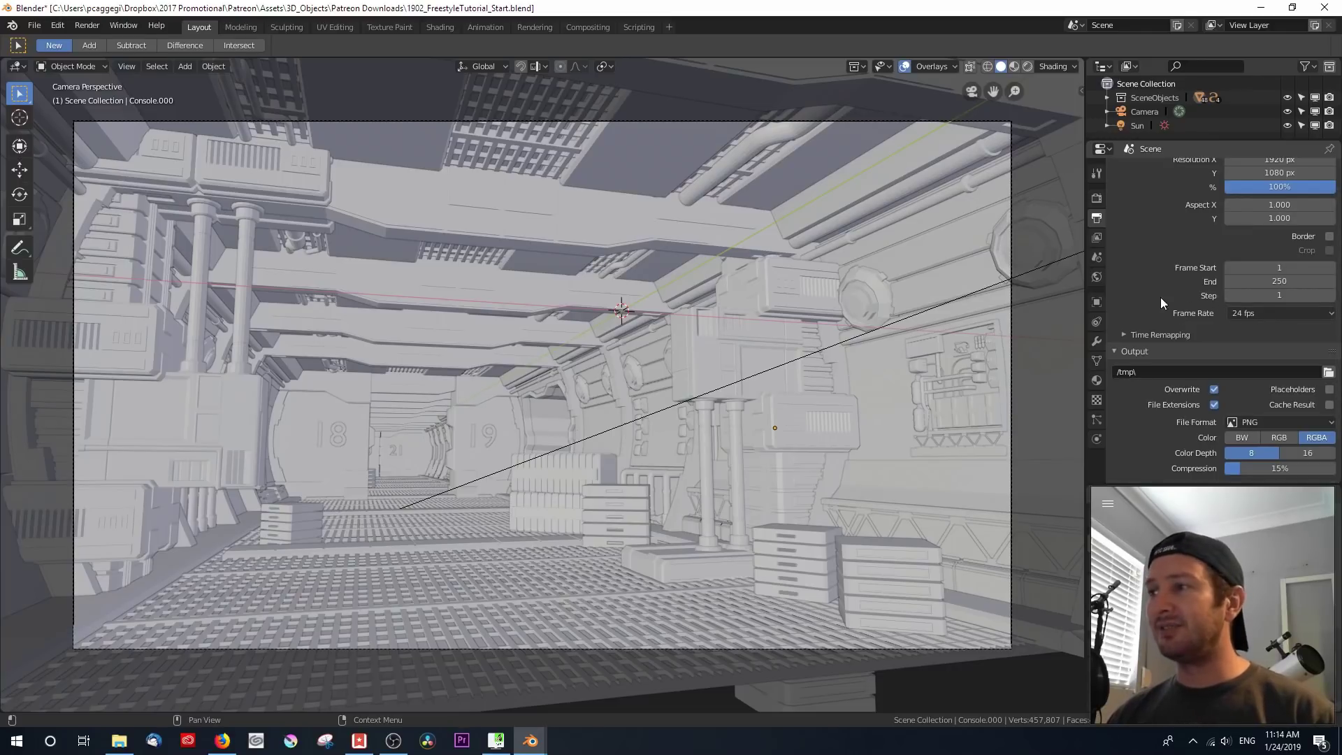
{"action": "scroll", "coordinate": [1157, 293], "scroll_direction": "down", "scroll_amount": 2}
{"action": "scroll", "coordinate": [1157, 293], "scroll_direction": "up", "scroll_amount": 3}
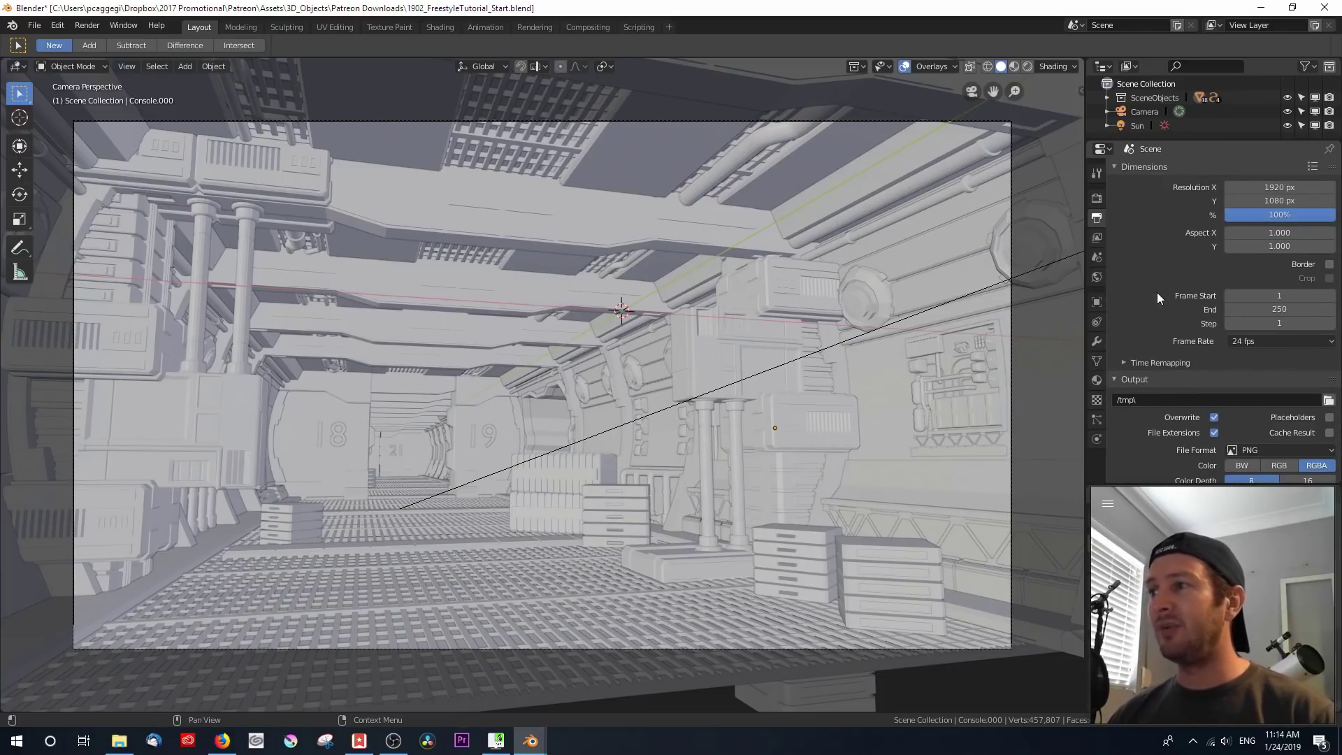
Collapse the Freestyle sections of the view layer settings and show the layer's Filter options
{"action": "left_click", "coordinate": [1098, 237]}
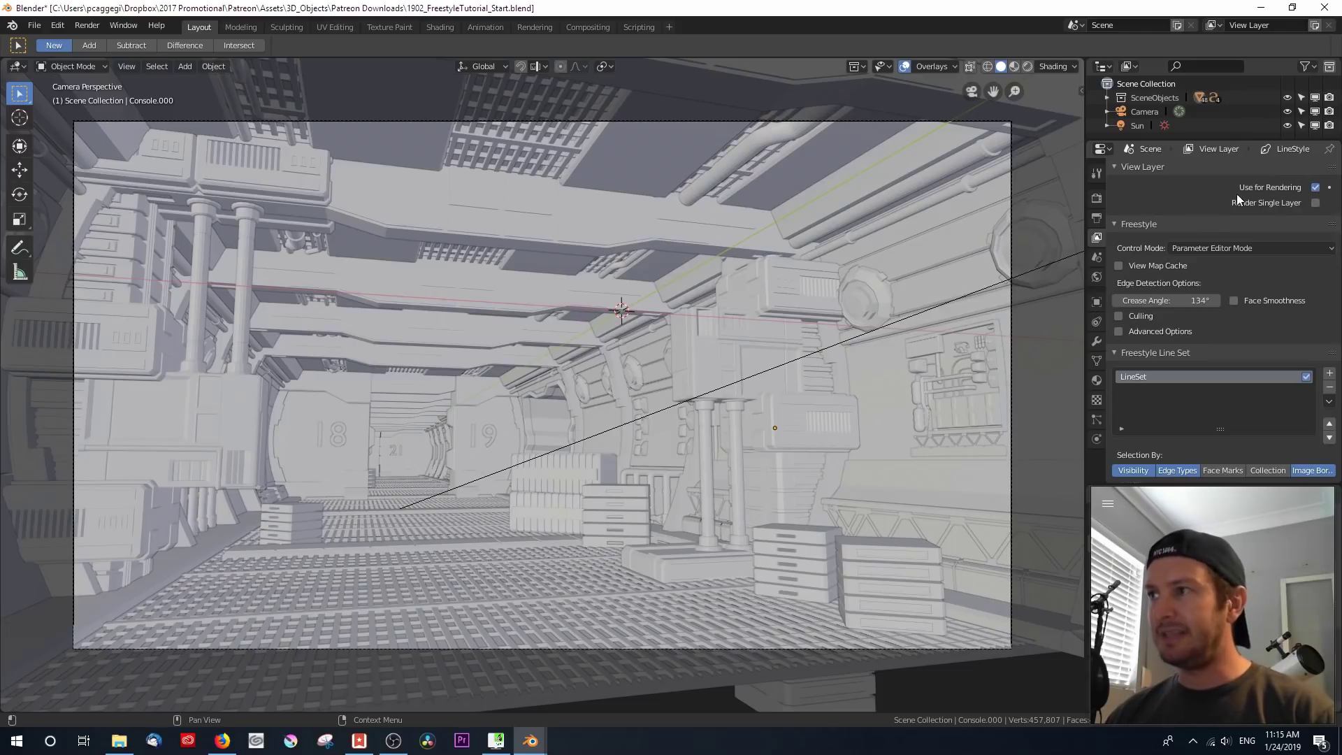
{"action": "left_click", "coordinate": [1112, 222]}
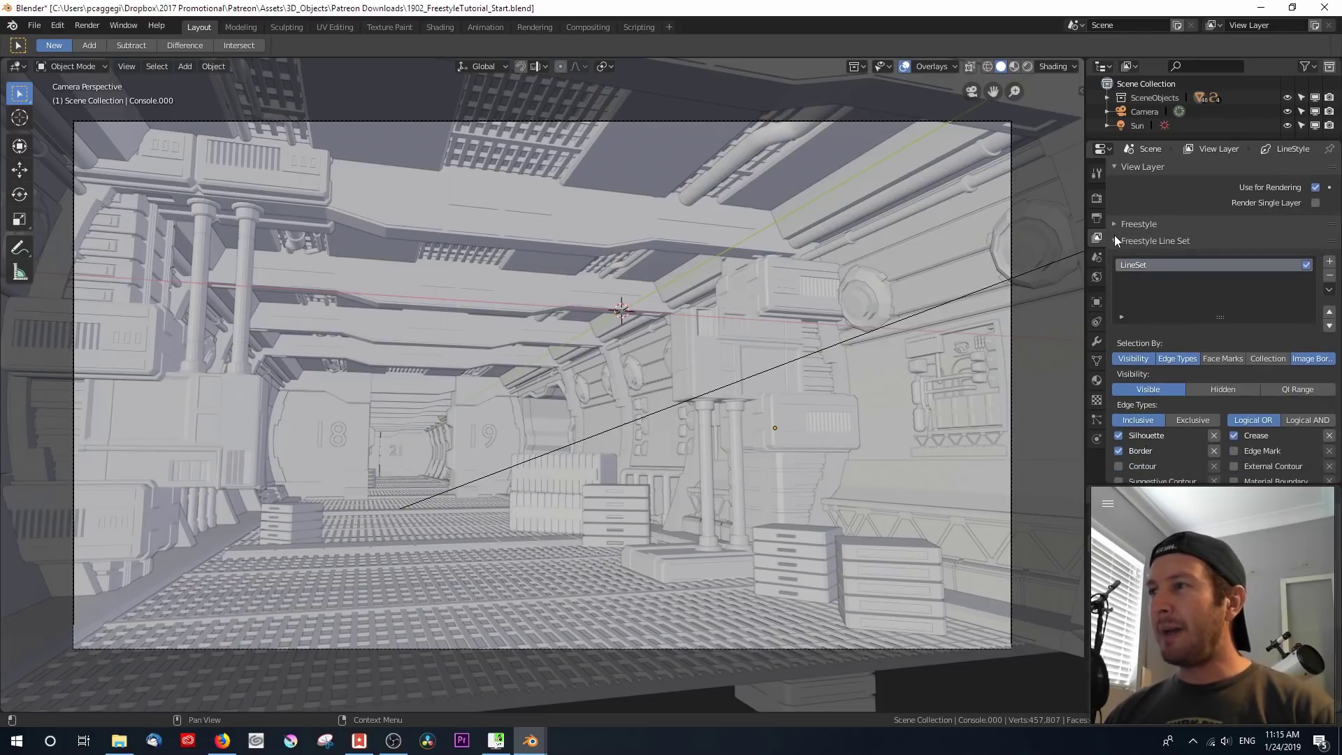
{"action": "left_click", "coordinate": [1114, 241]}
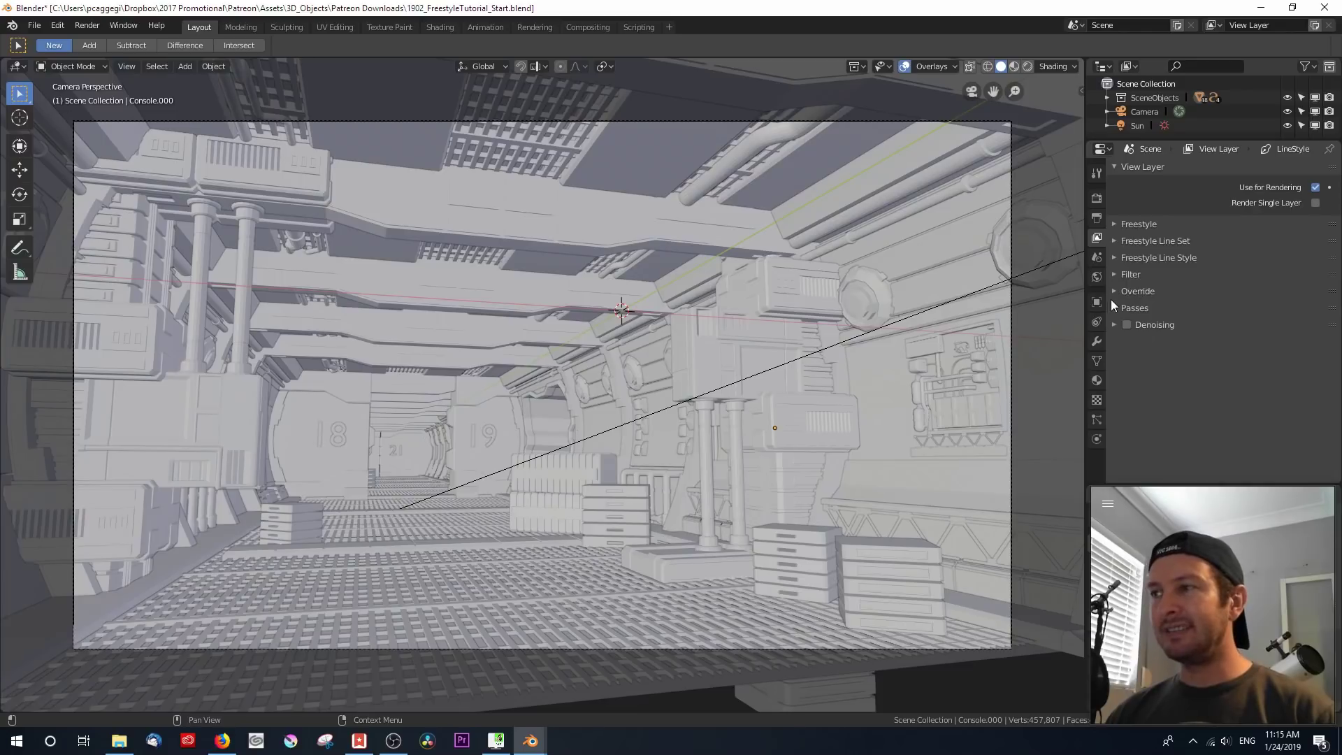
{"action": "left_click", "coordinate": [1113, 275]}
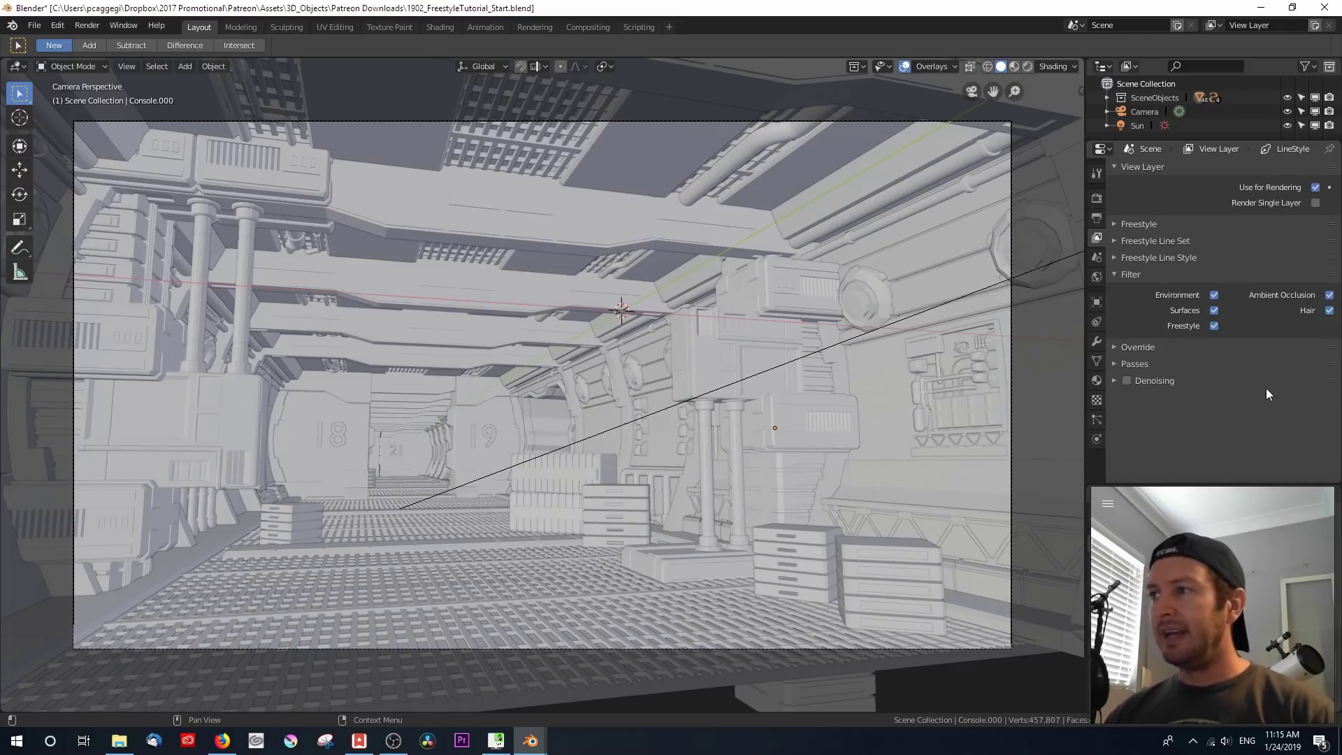
Exclude Environment, Surfaces, Hair and Ambient Occlusion from the view layer's filter, keeping only Freestyle, and collapse the Filter section
{"action": "left_click", "coordinate": [1214, 294]}
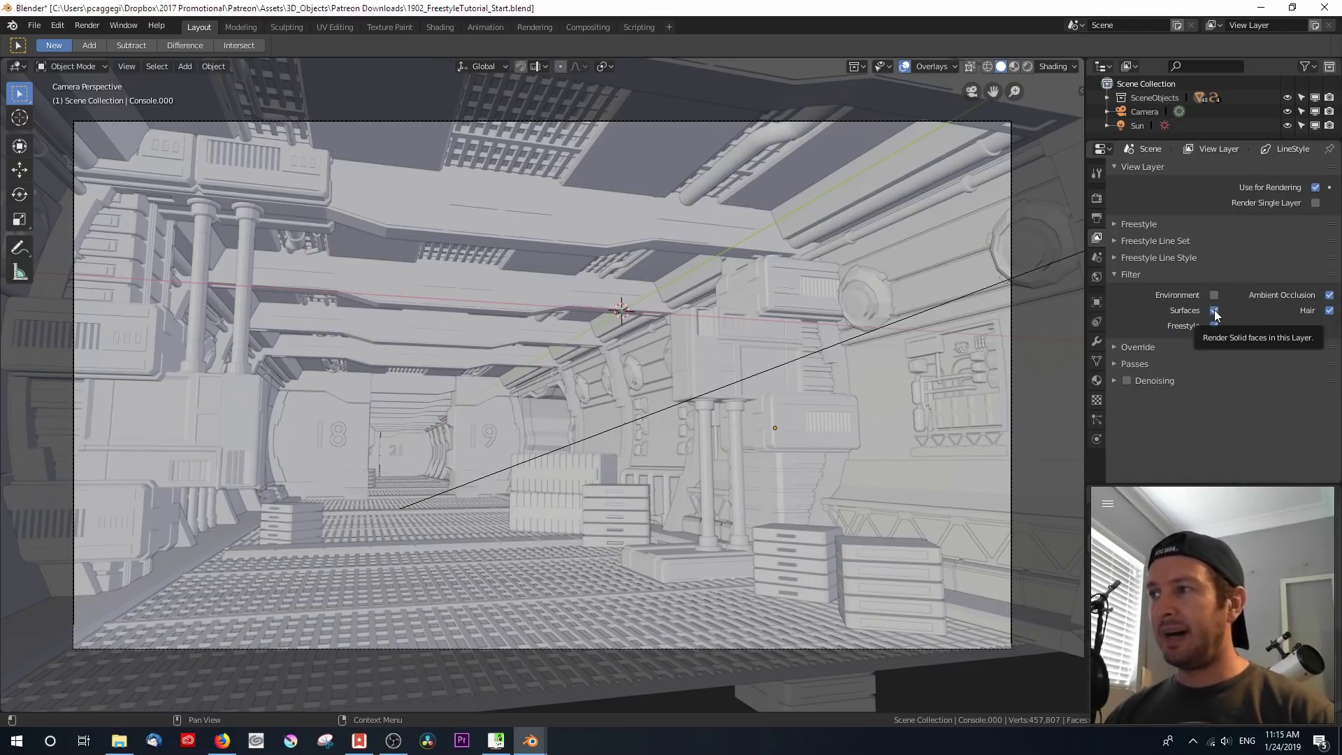
{"action": "left_click", "coordinate": [1214, 311]}
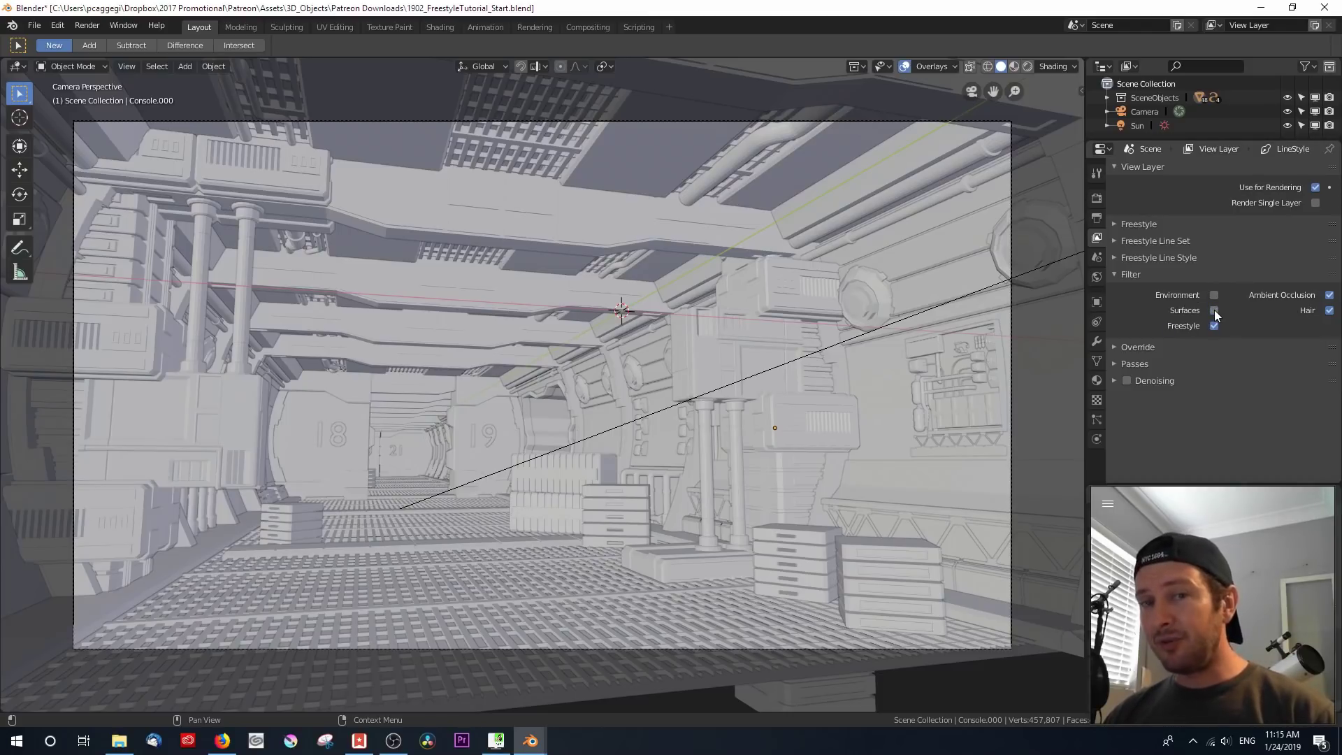
{"action": "left_click", "coordinate": [1330, 311]}
{"action": "left_click", "coordinate": [1329, 295]}
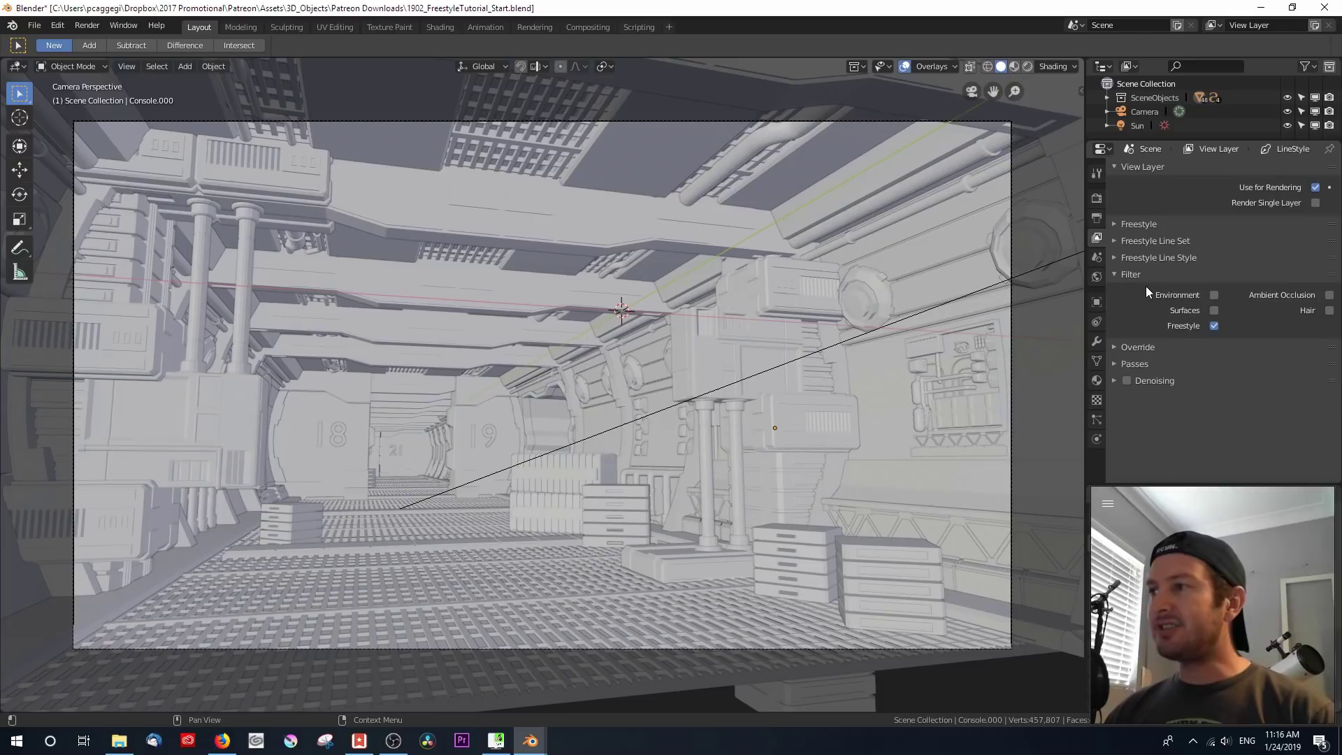
{"action": "left_click", "coordinate": [1115, 275]}
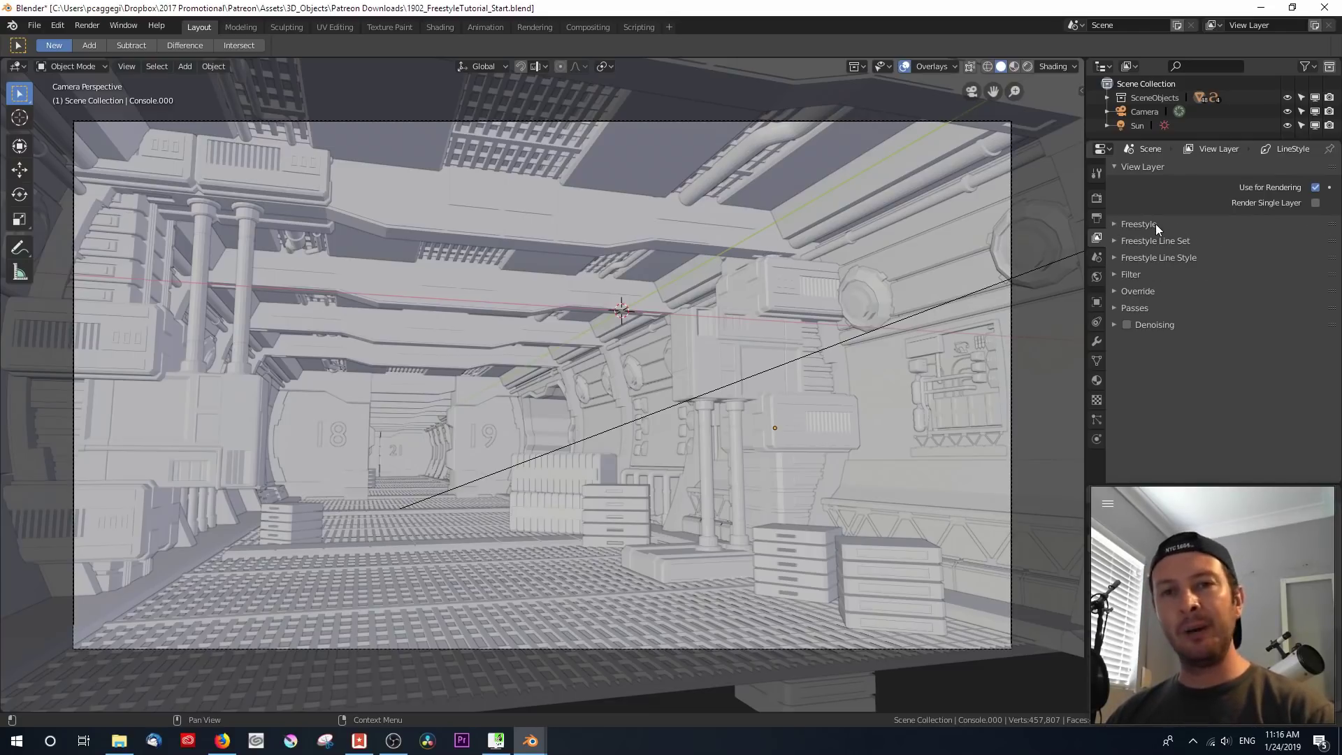
Enable Culling in the Freestyle edge detection settings, look briefly at the advanced options, and collapse the section
{"action": "left_click", "coordinate": [1113, 221]}
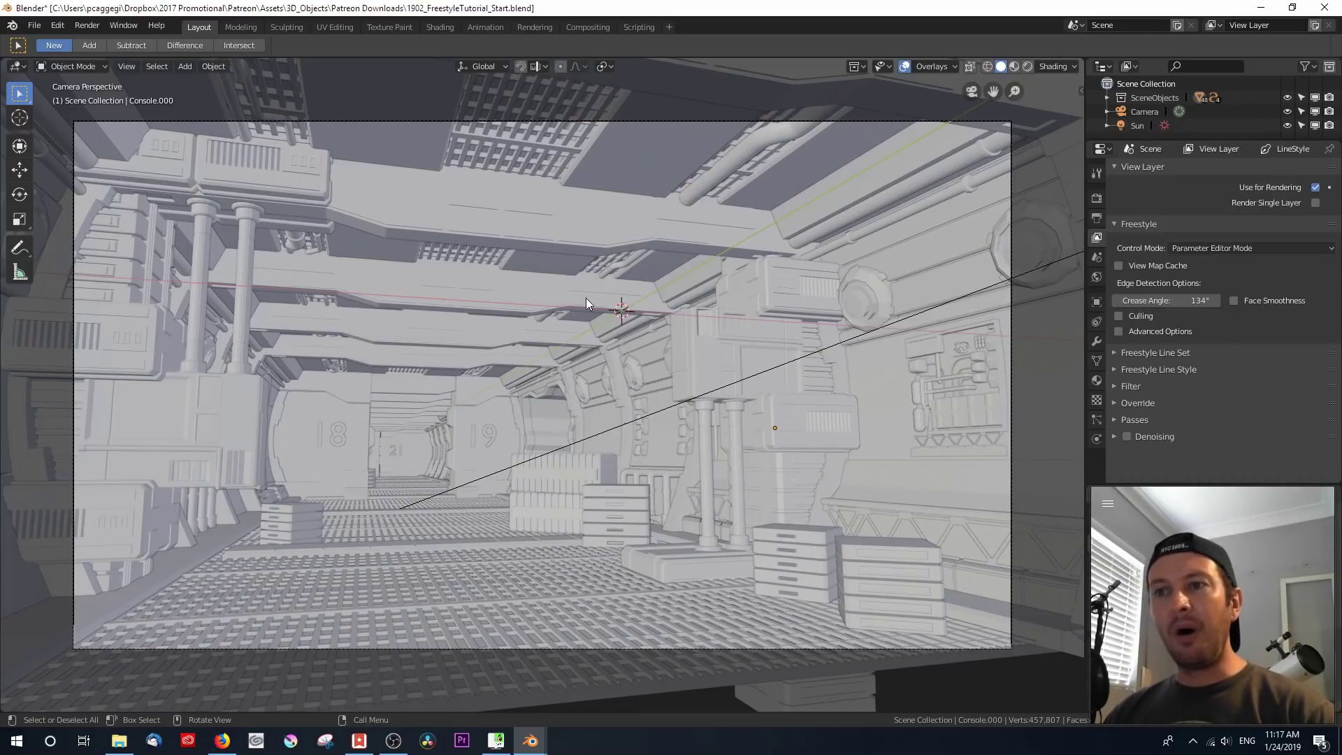
{"action": "left_click", "coordinate": [1118, 316]}
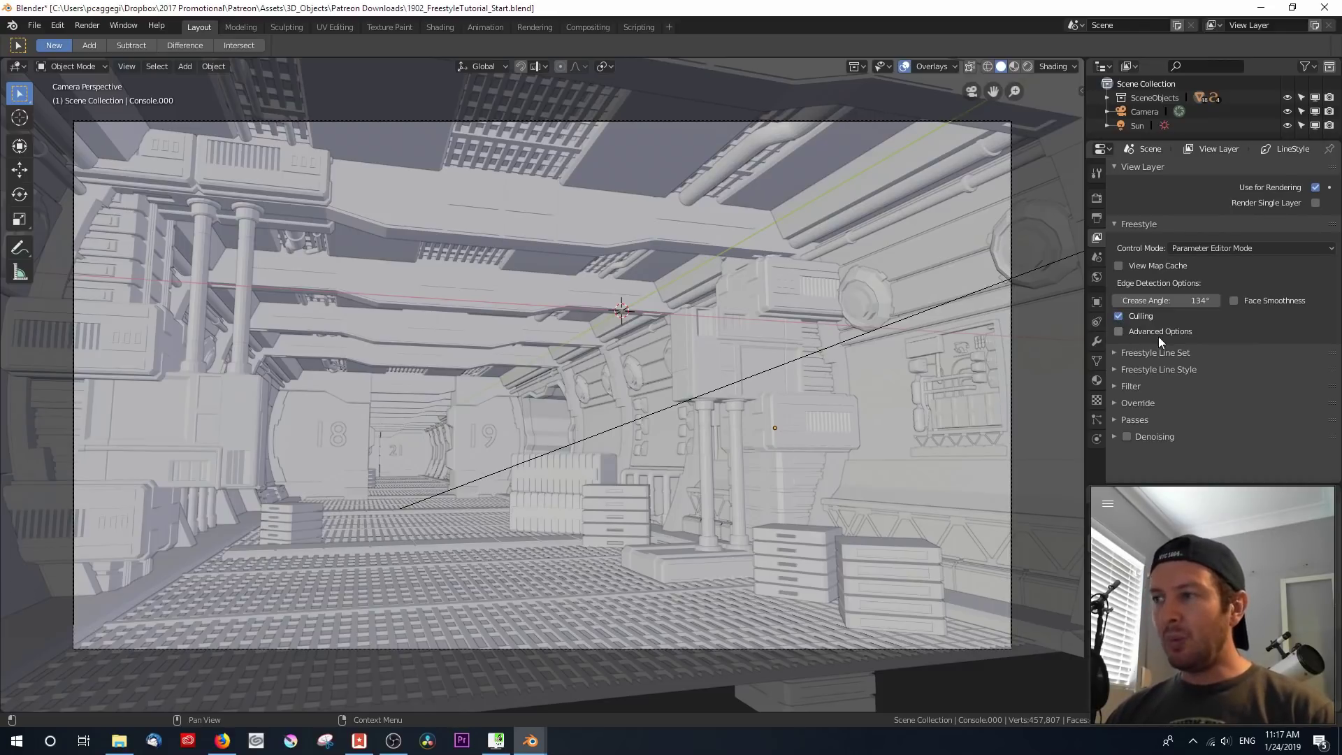
{"action": "left_click", "coordinate": [1118, 332]}
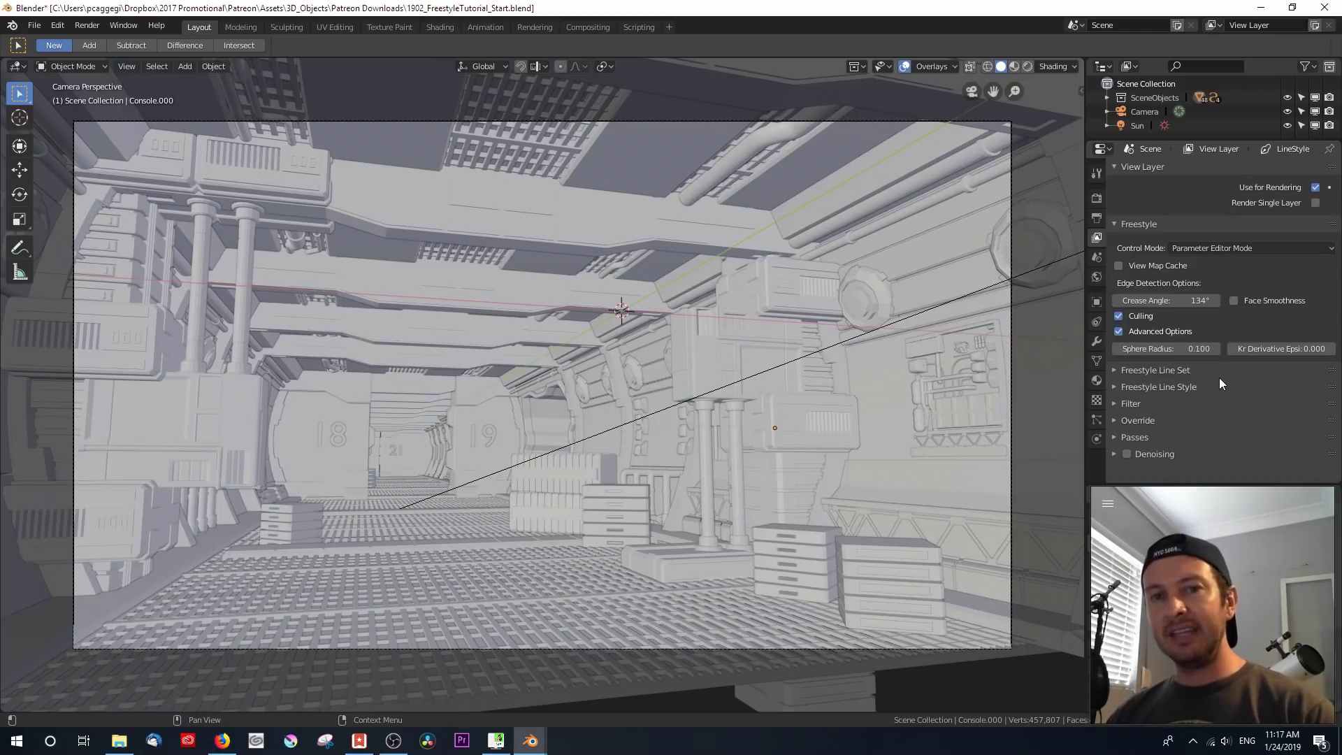
{"action": "left_click", "coordinate": [1119, 331]}
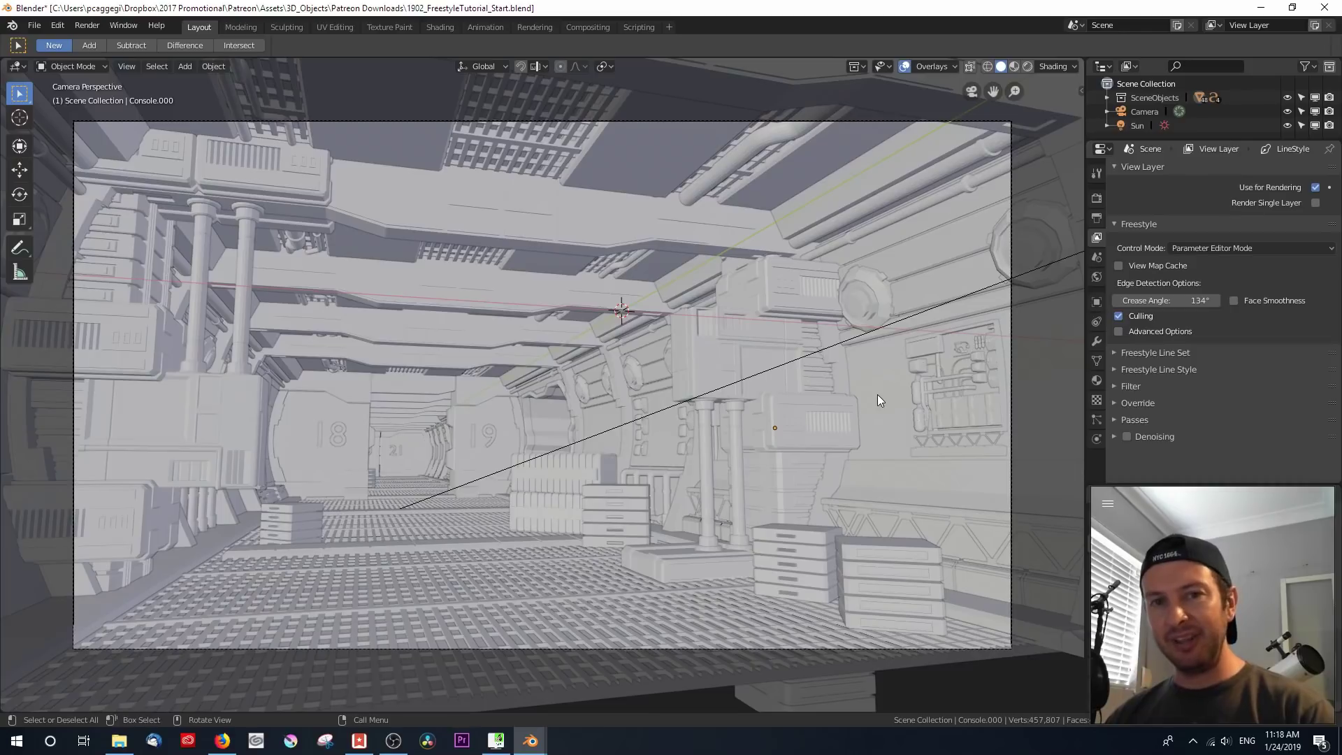
{"action": "left_click", "coordinate": [1115, 224]}
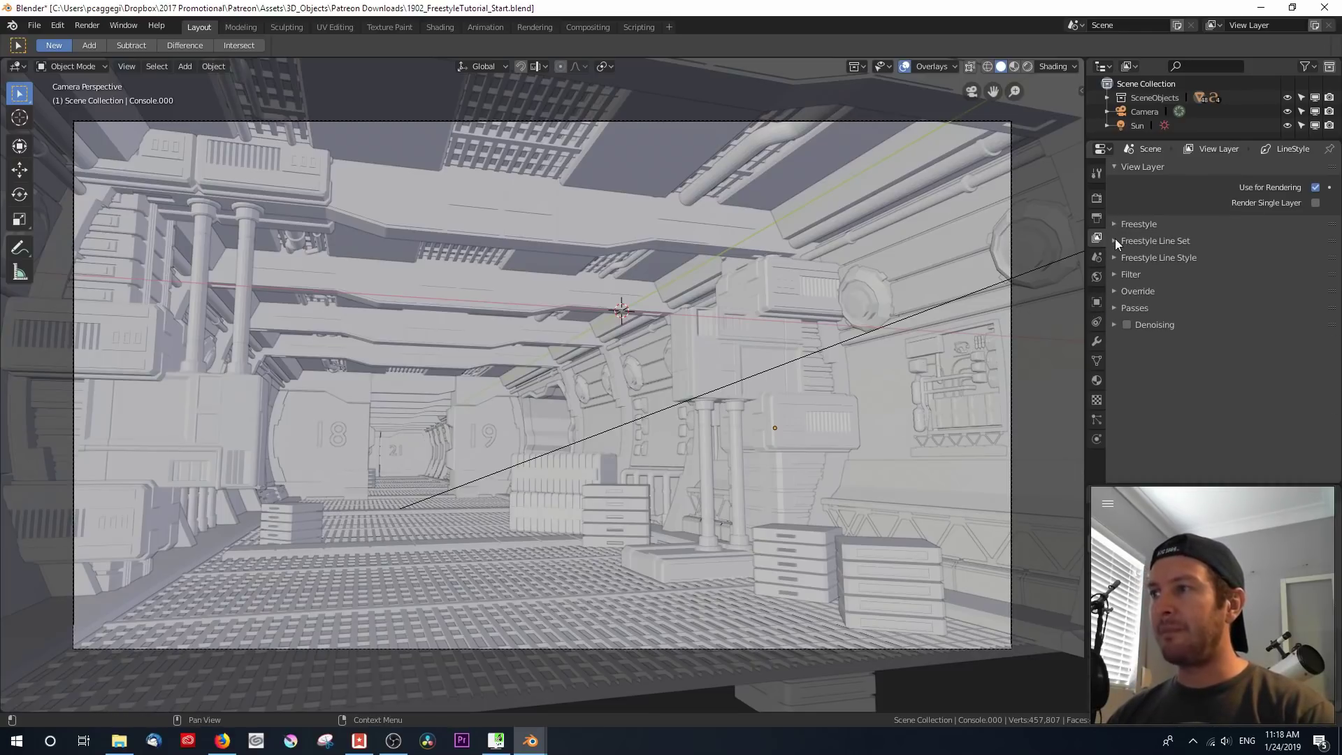
Examine the Freestyle line set's selection and edge type options, trying QI Range visibility before returning to Visible
{"action": "left_click", "coordinate": [1116, 240]}
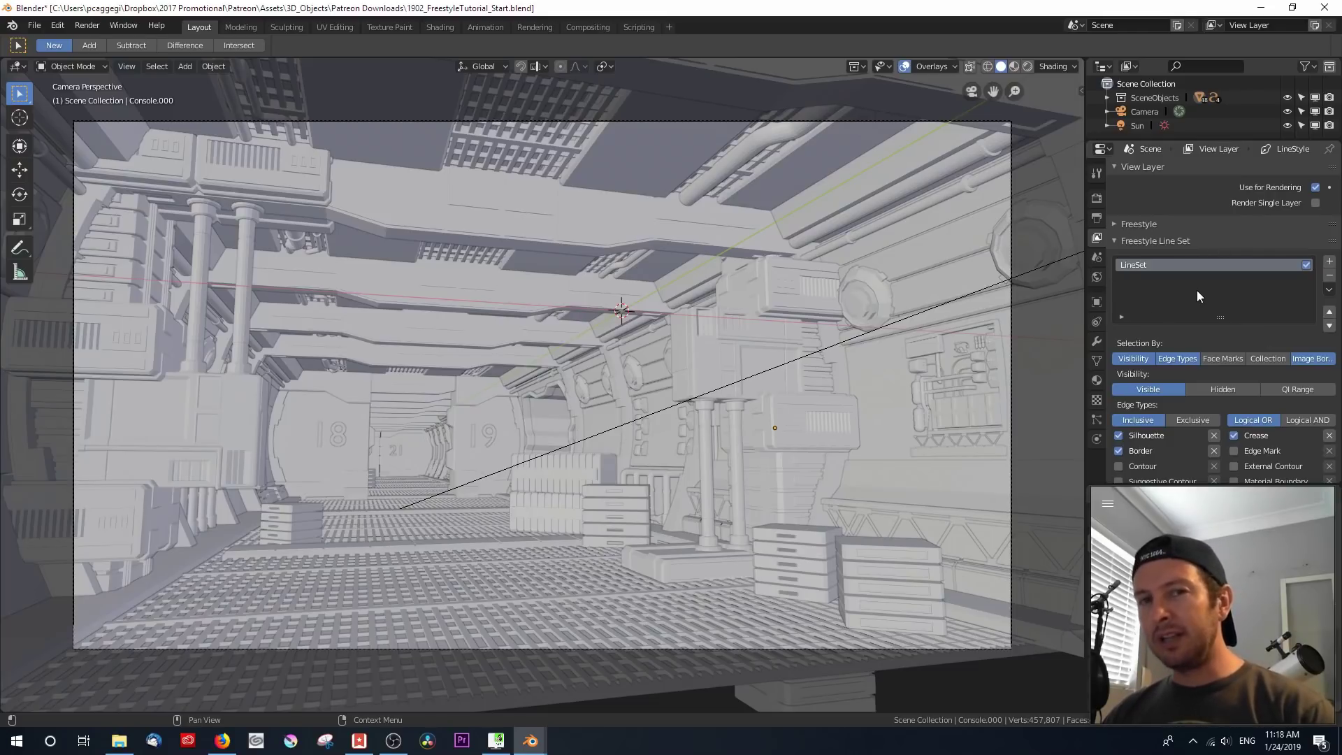
{"action": "scroll", "coordinate": [1197, 291], "scroll_direction": "down", "scroll_amount": 3}
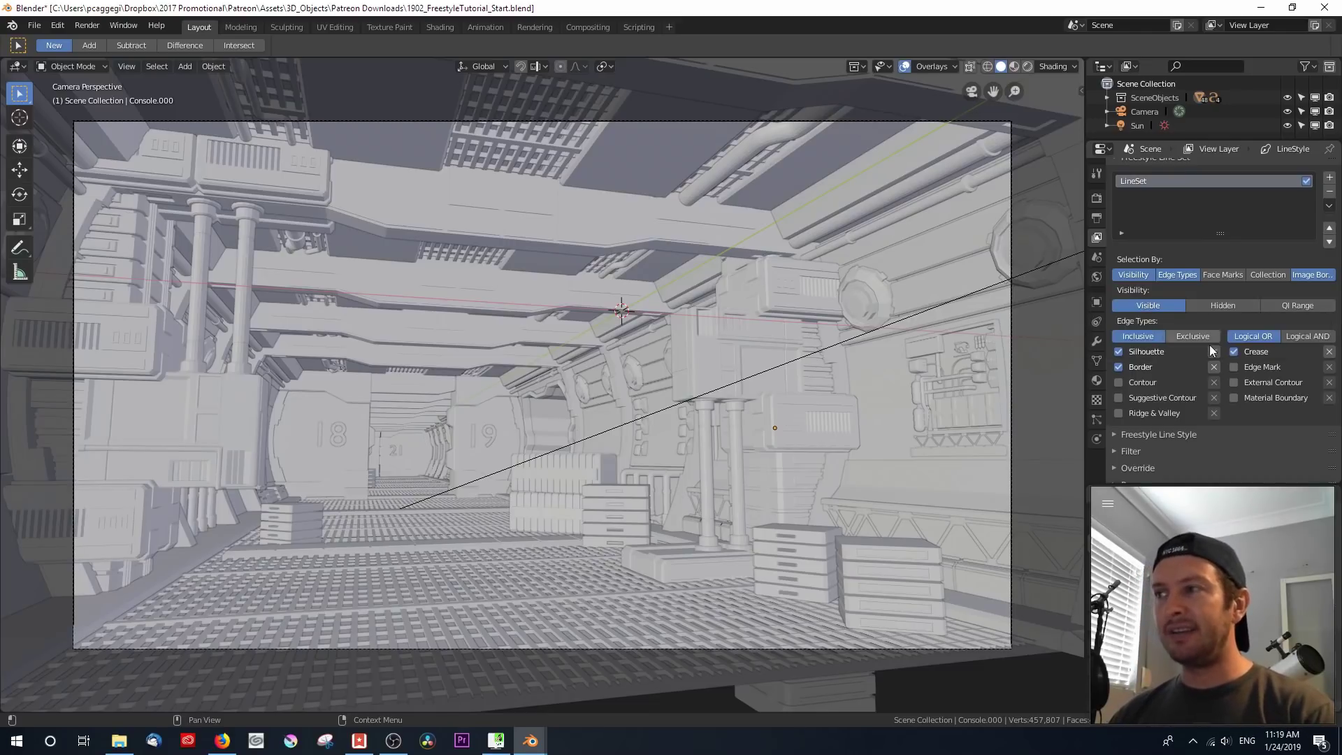
{"action": "left_click", "coordinate": [1301, 306]}
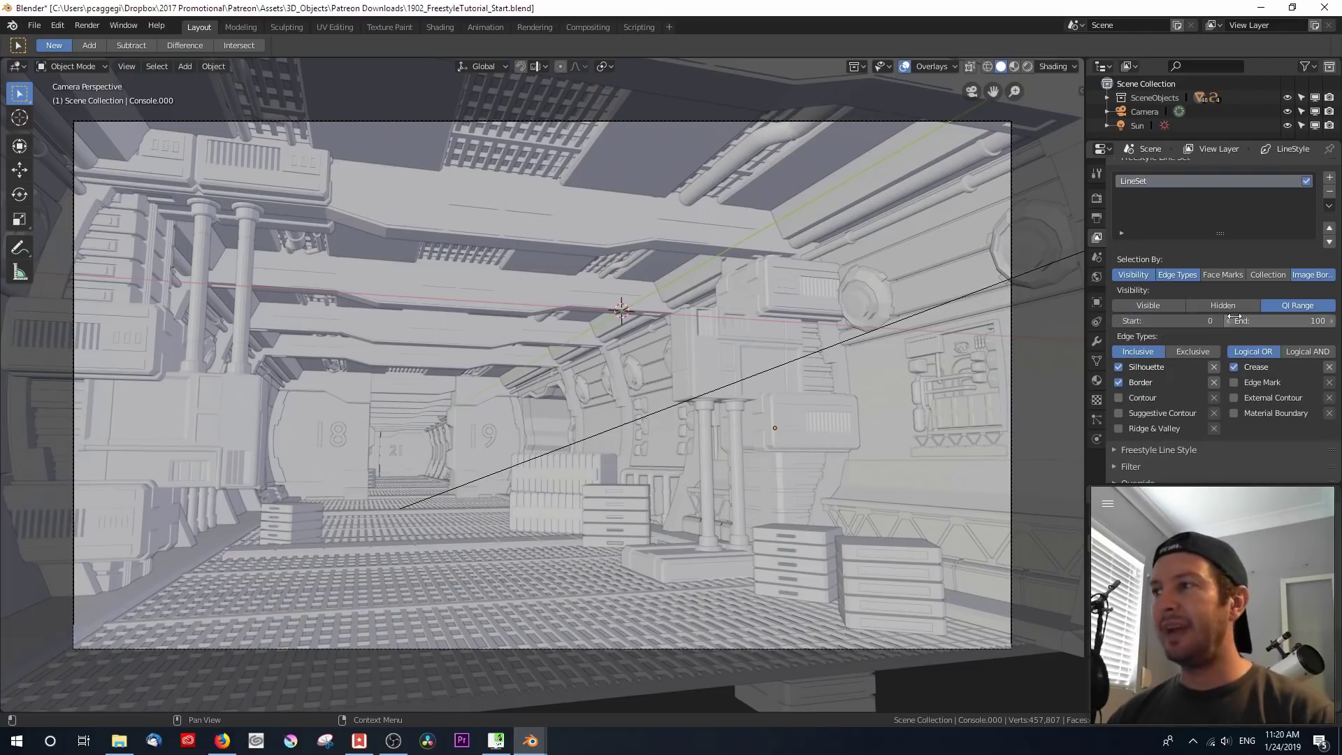
{"action": "left_click", "coordinate": [1146, 308]}
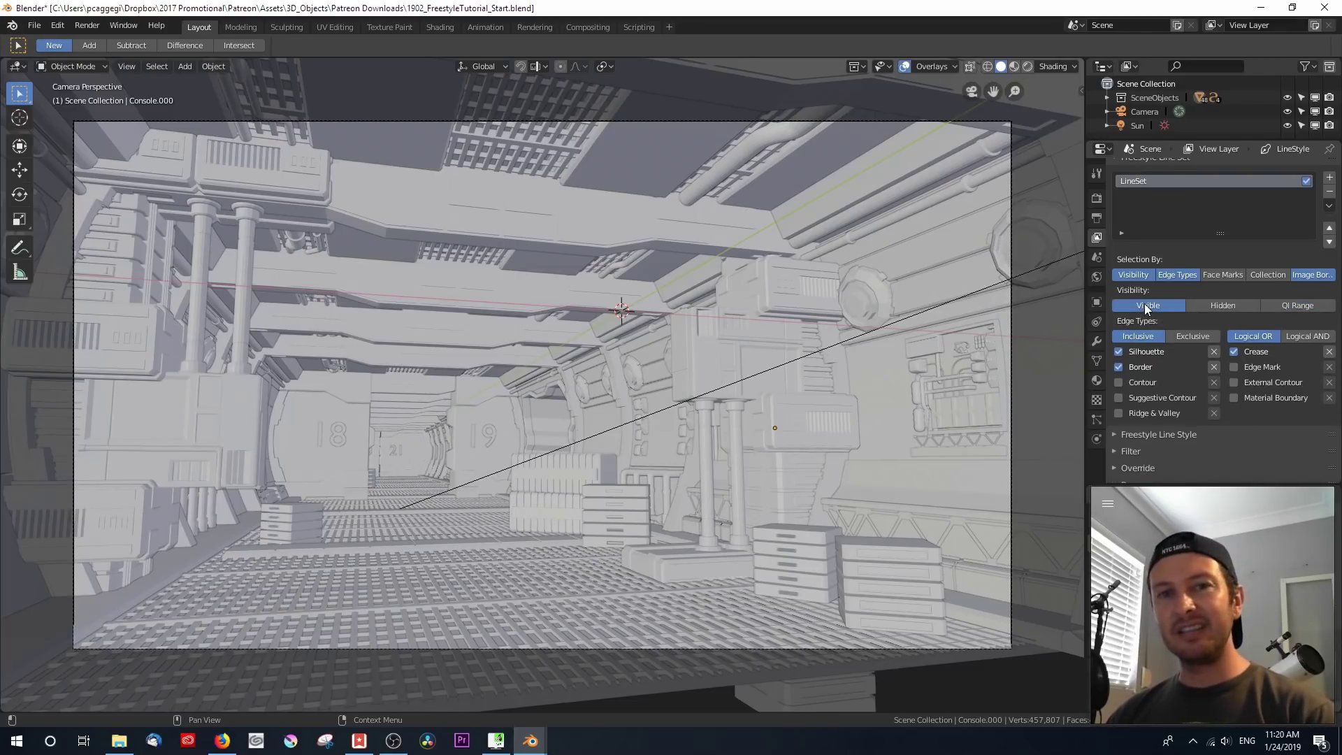
{"action": "scroll", "coordinate": [1181, 319], "scroll_direction": "down", "scroll_amount": 1}
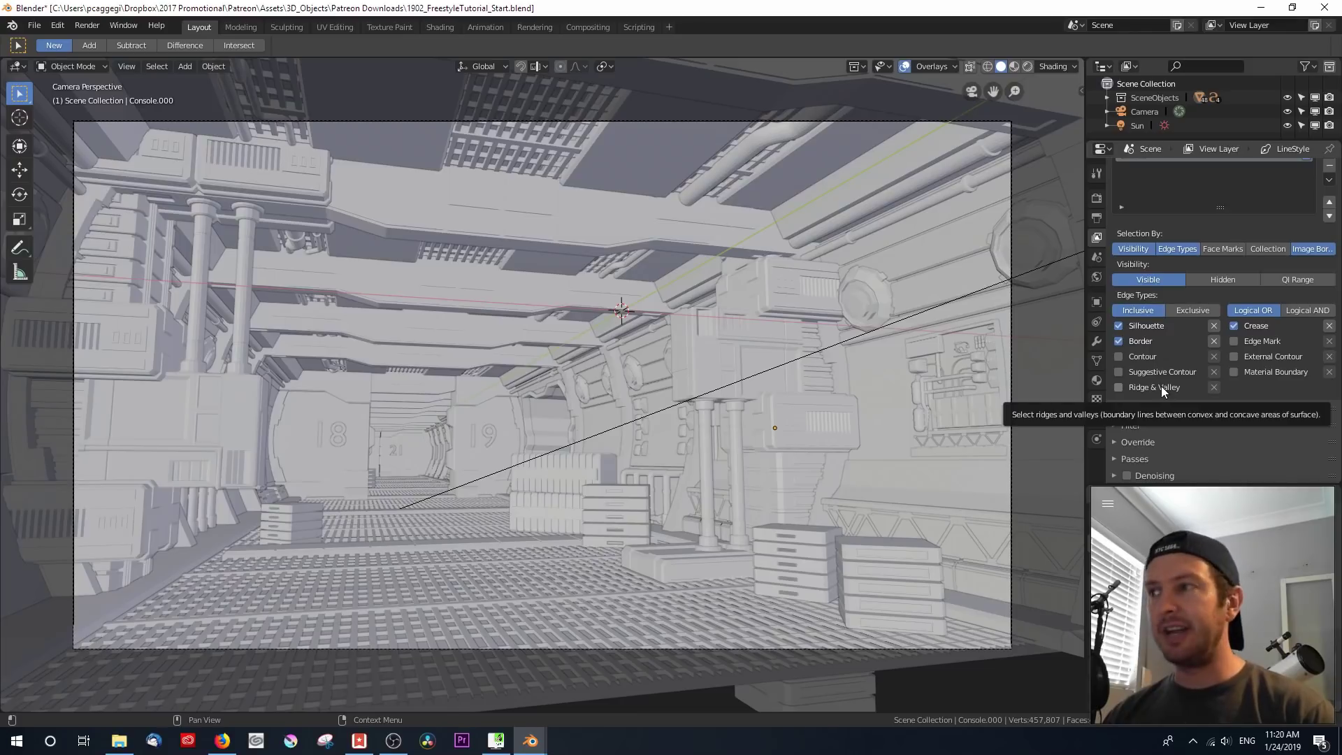
{"action": "scroll", "coordinate": [1160, 384], "scroll_direction": "up", "scroll_amount": 5}
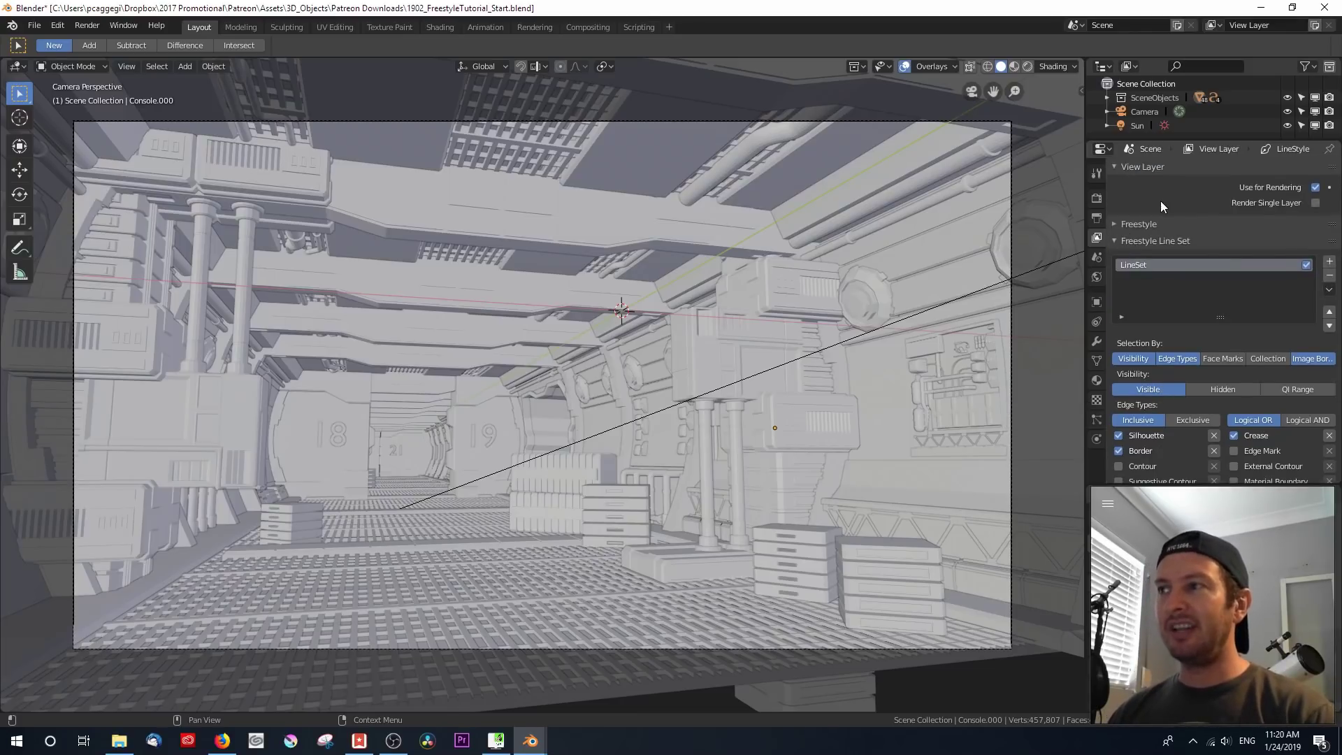
Review the Freestyle crease angle and Crease edge type, trying Logical AND before returning to Logical OR
{"action": "left_click", "coordinate": [1115, 224]}
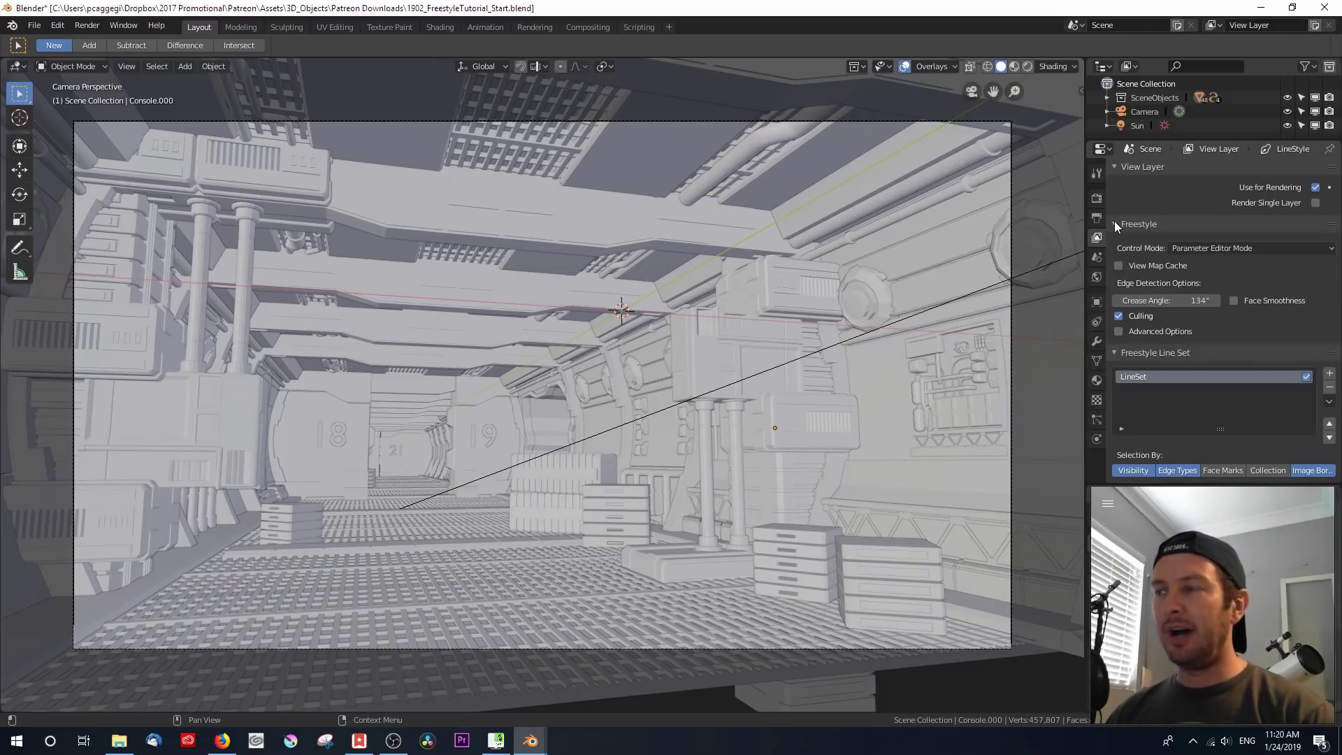
{"action": "scroll", "coordinate": [1115, 223], "scroll_direction": "down", "scroll_amount": 8}
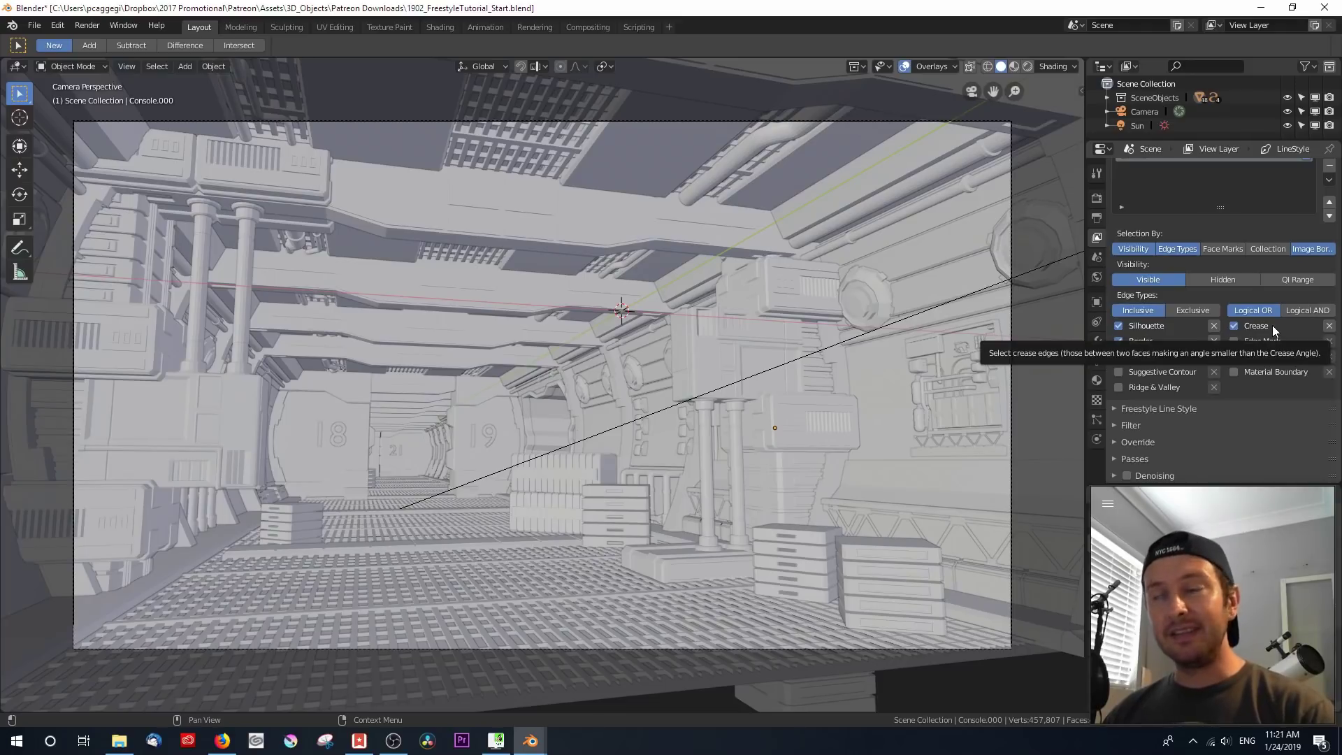
{"action": "left_click", "coordinate": [1300, 310]}
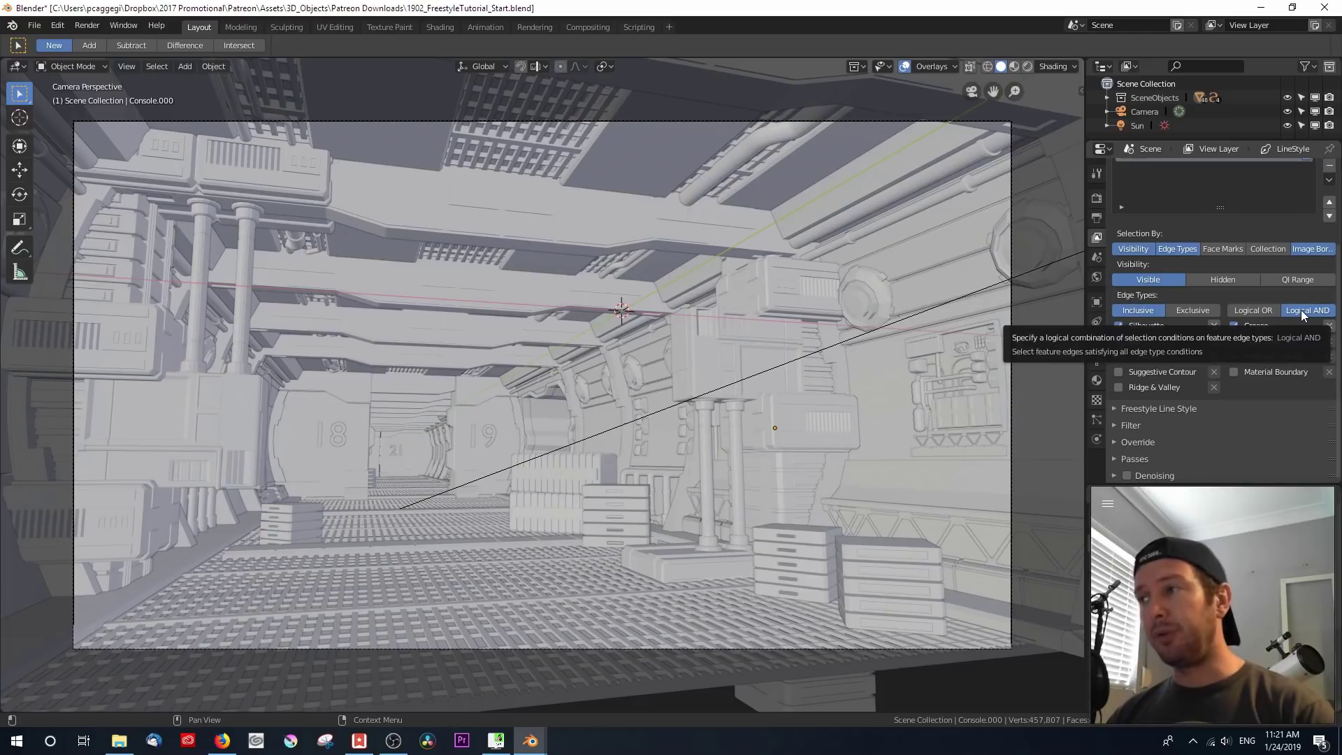
{"action": "left_click", "coordinate": [1265, 311]}
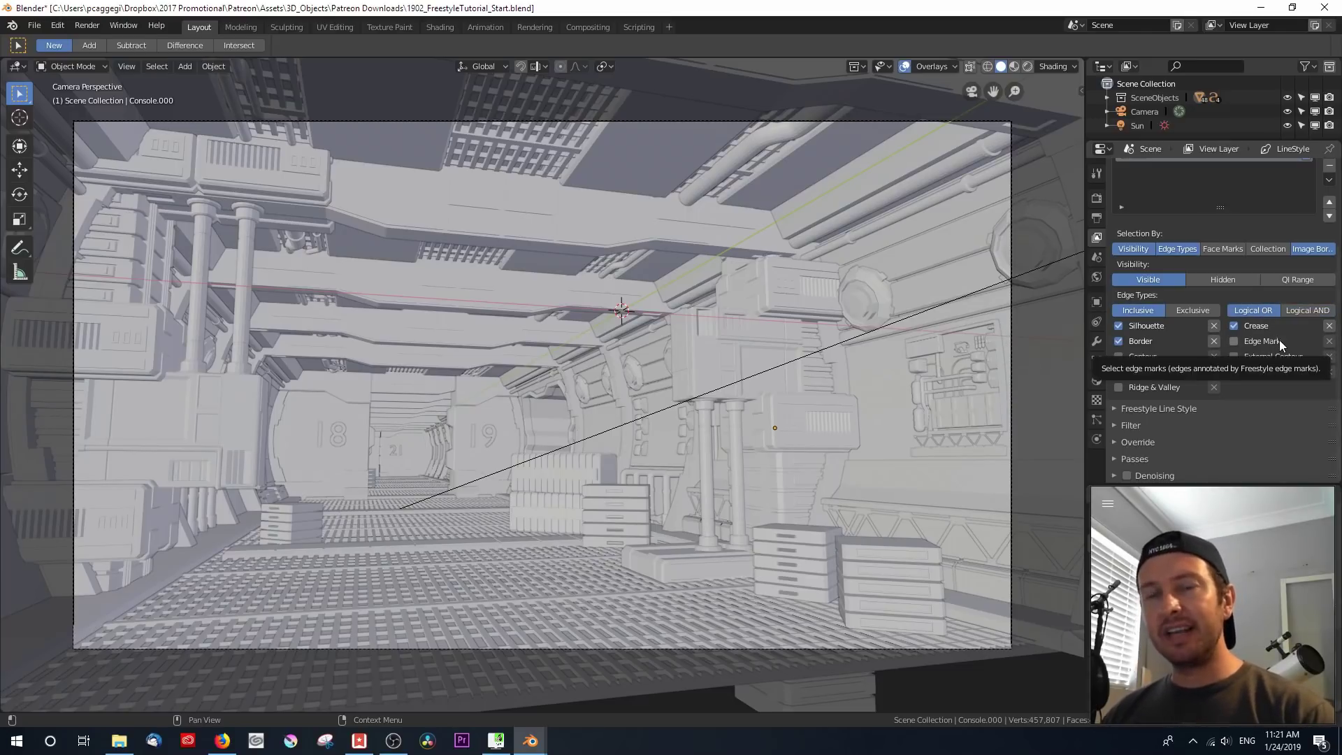
Look up the Mark Freestyle Edge command in the console mesh's Edit Mode, return to Object Mode and deselect everything
{"action": "left_click", "coordinate": [856, 416]}
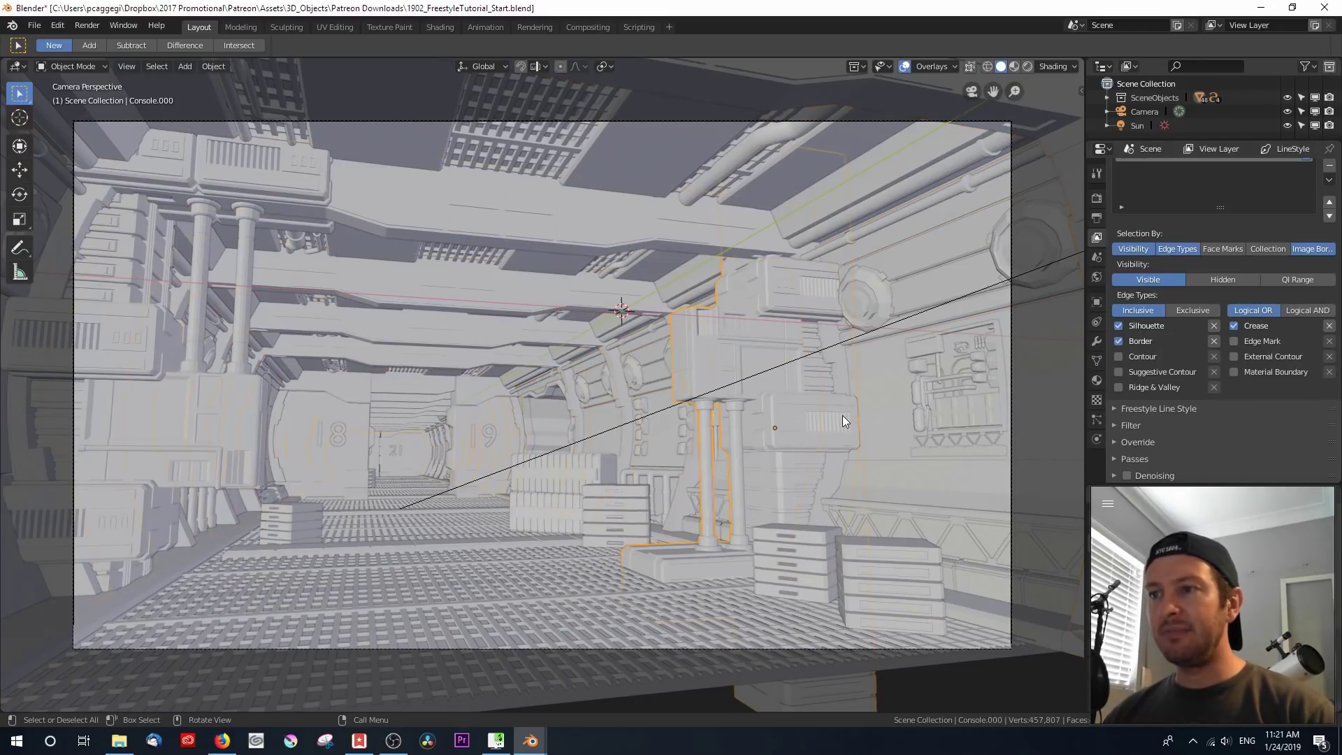
{"action": "key", "text": "Tab"}
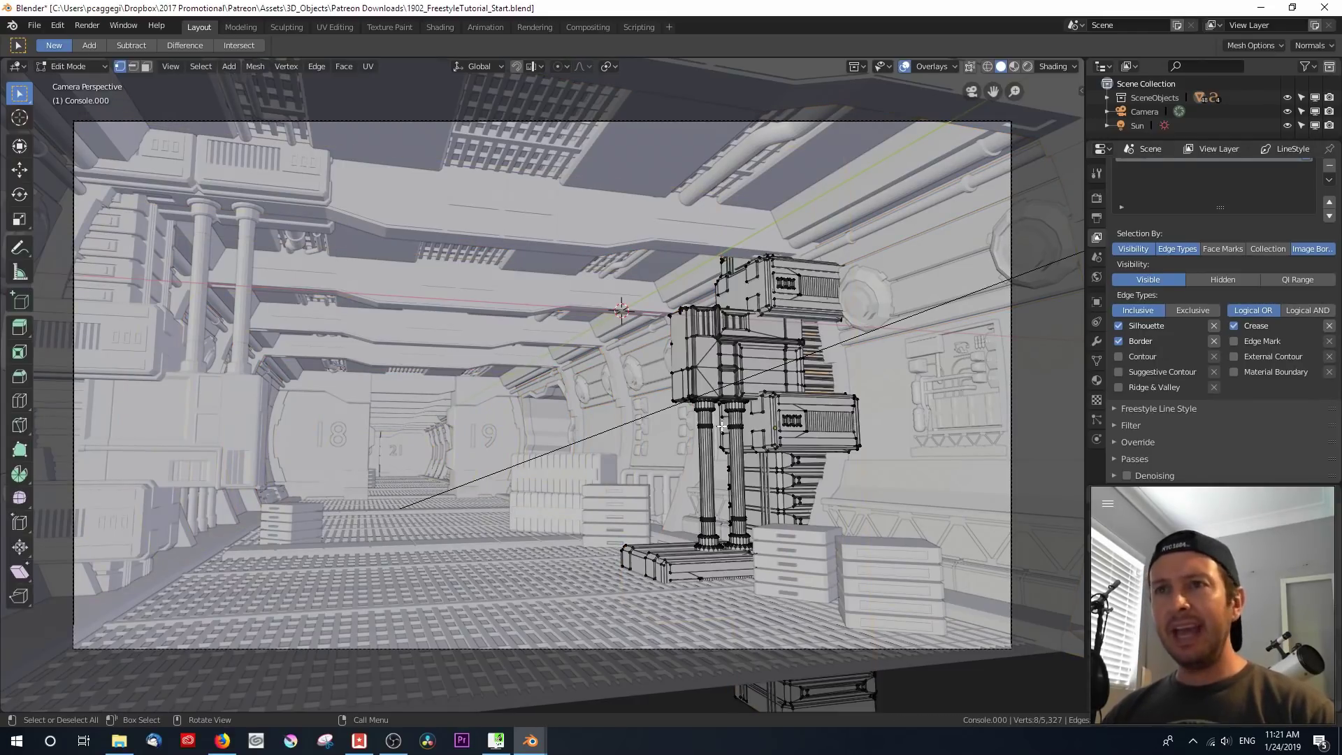
{"action": "left_click", "coordinate": [314, 67]}
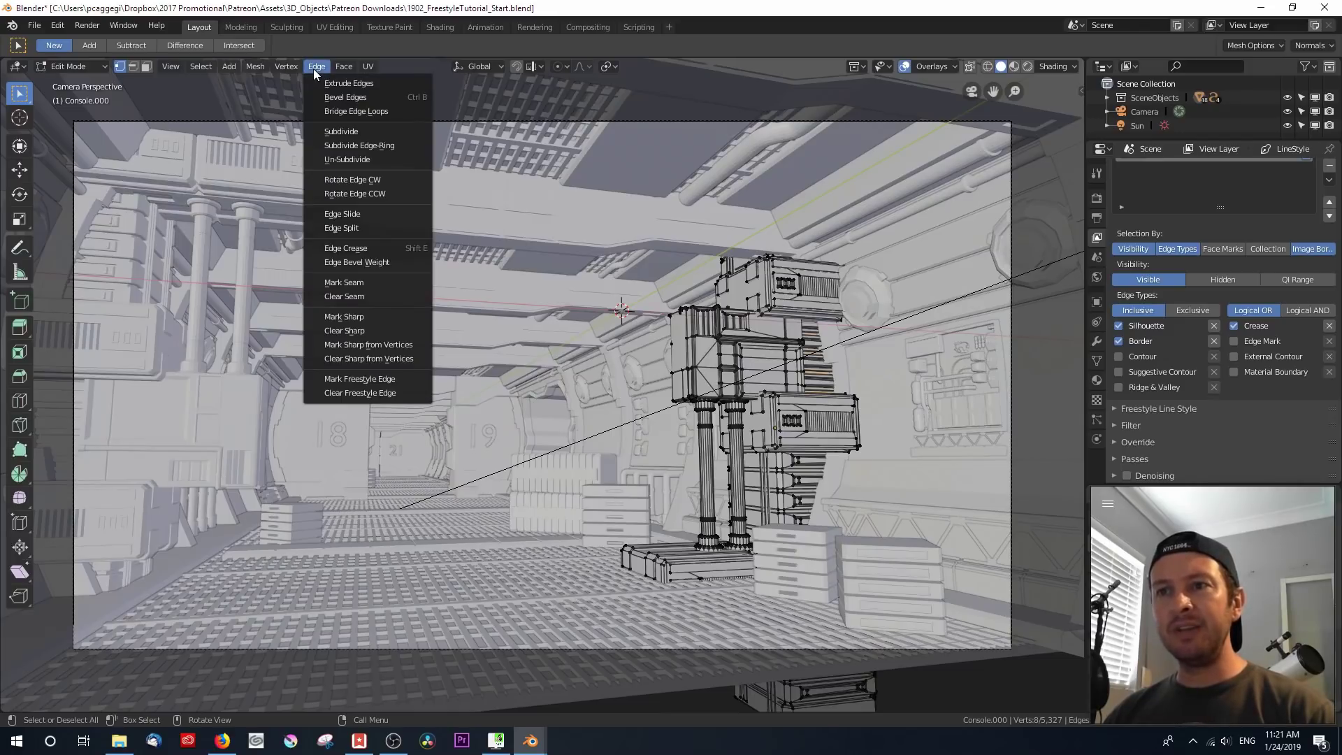
{"action": "left_click", "coordinate": [408, 380]}
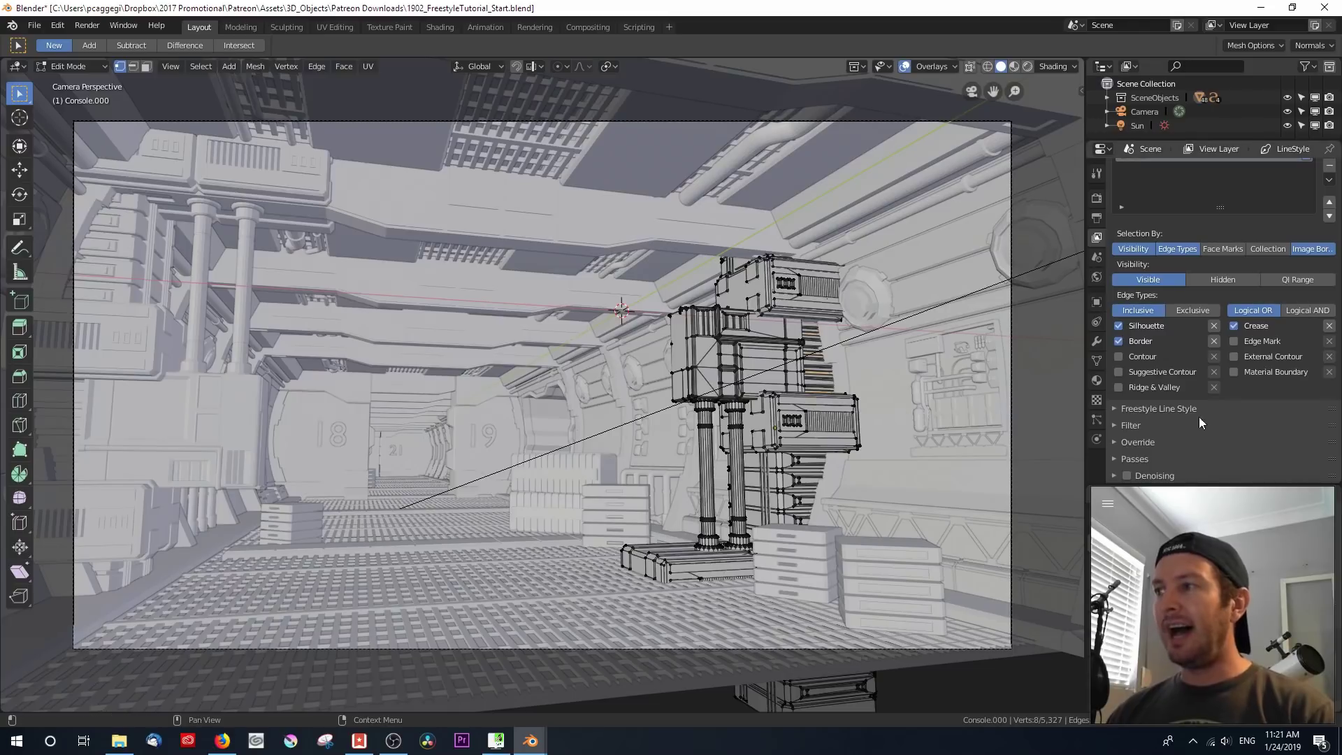
{"action": "key", "text": "Tab"}
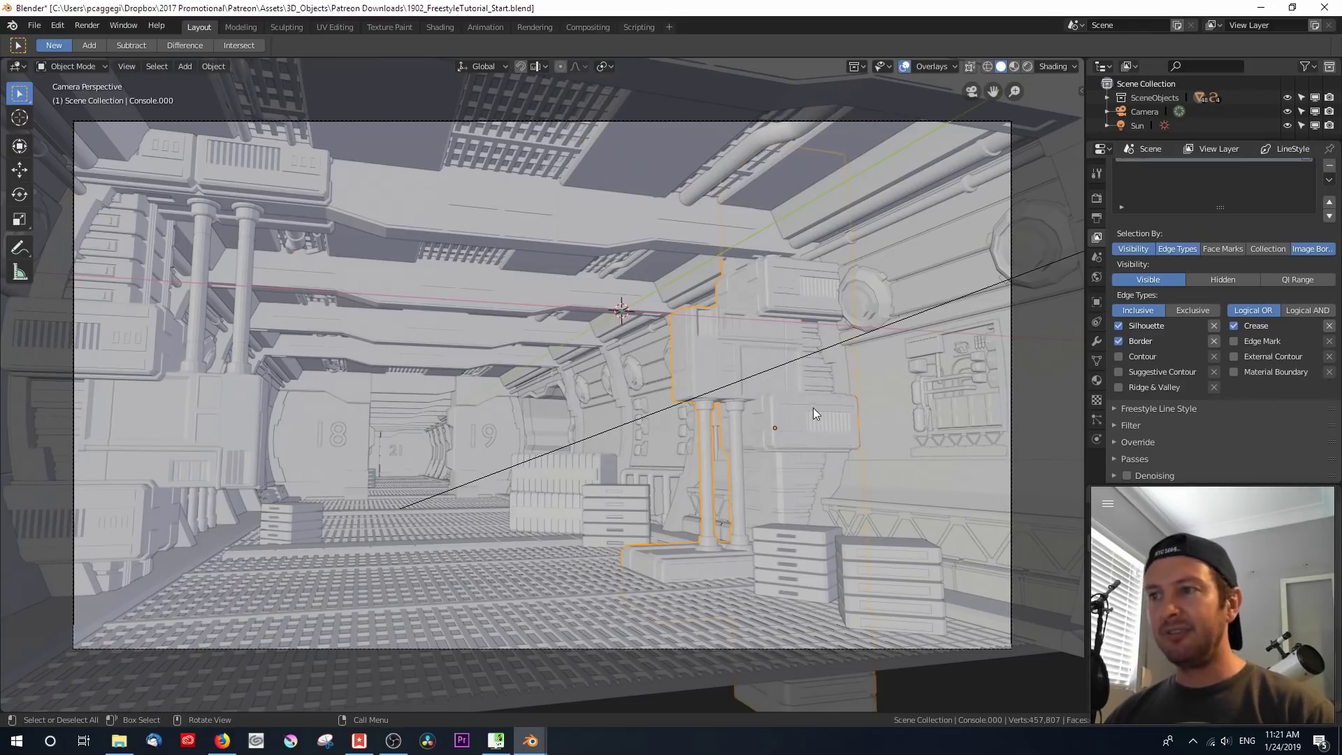
{"action": "key", "text": "alt+a"}
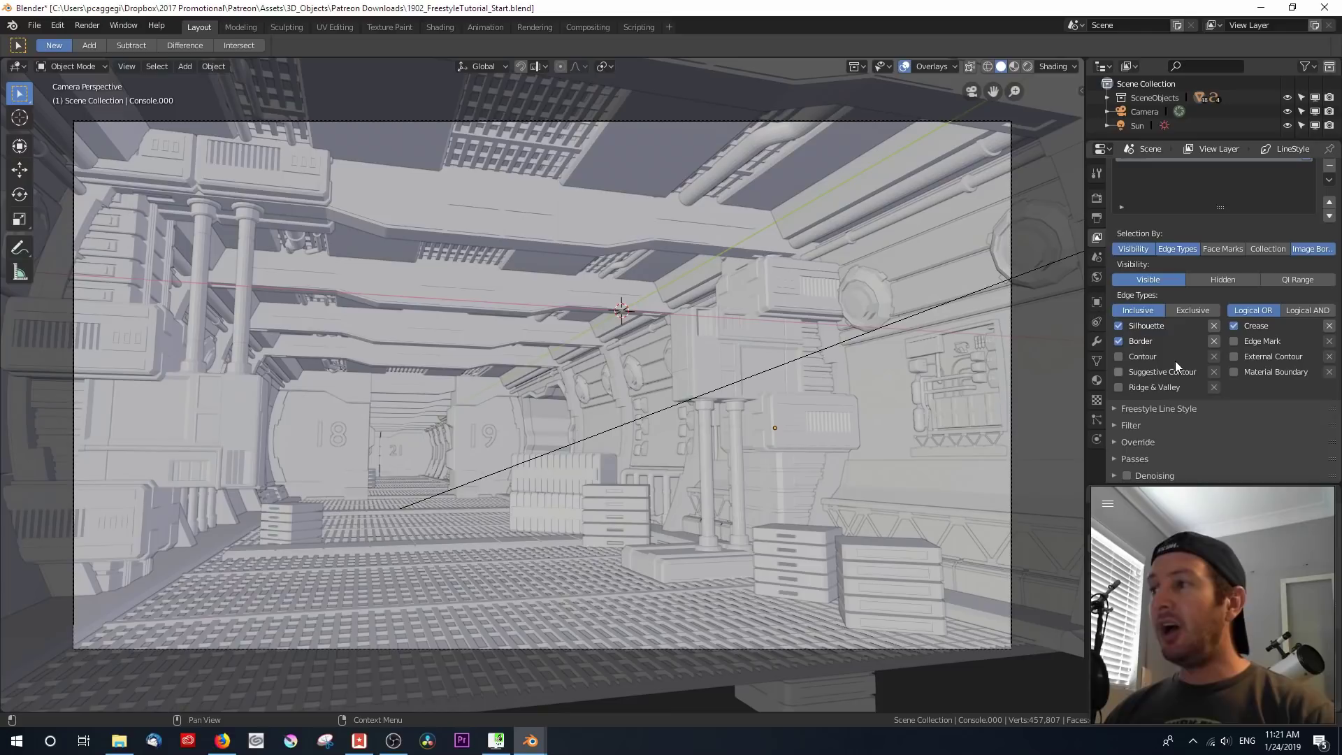
Collapse the line set settings, widen the properties area and examine the stroke options of the Freestyle line style
{"action": "scroll", "coordinate": [1175, 356], "scroll_direction": "up", "scroll_amount": 3}
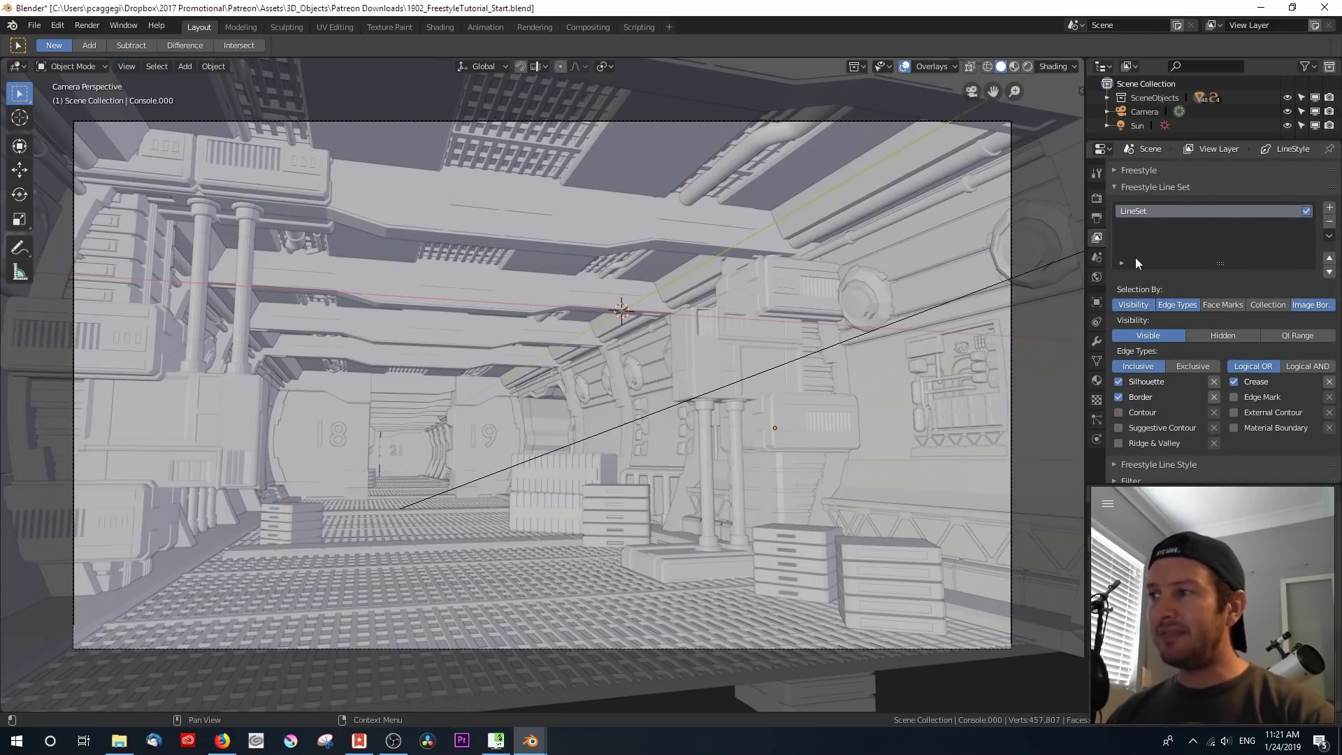
{"action": "left_click", "coordinate": [1115, 186]}
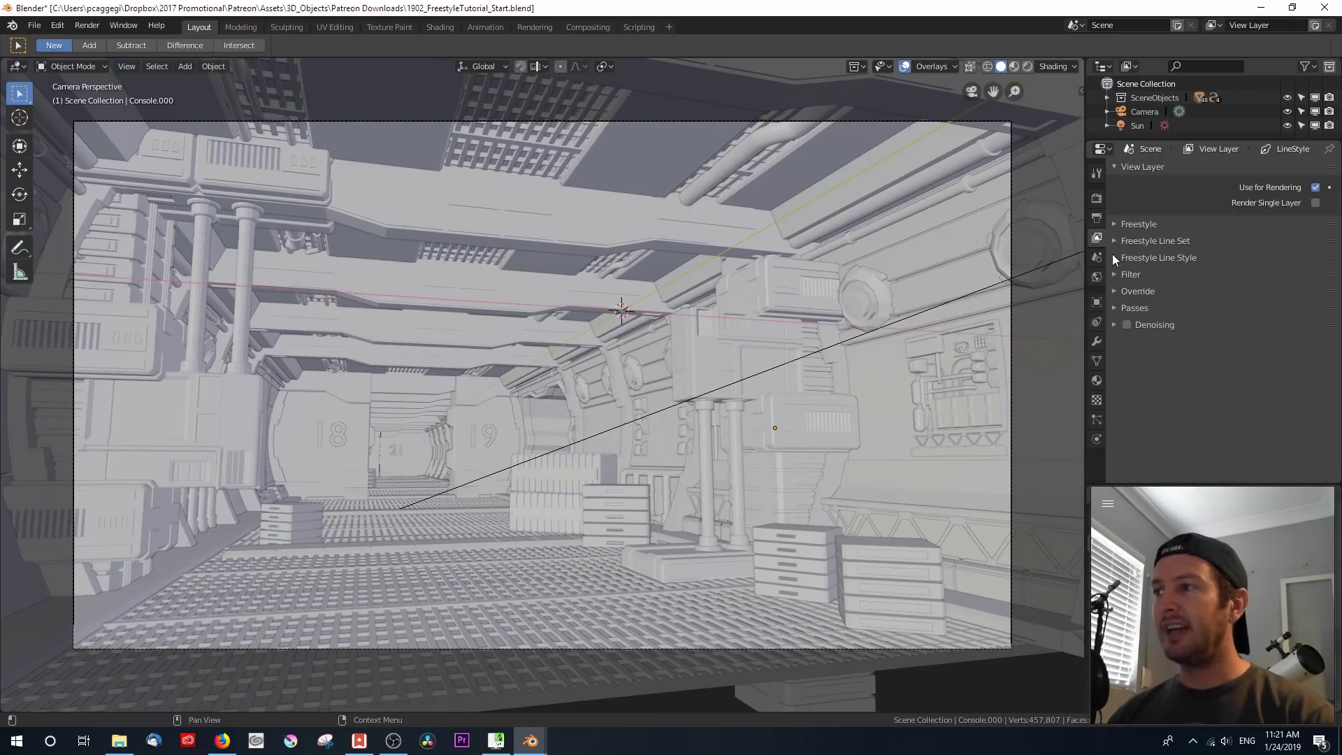
{"action": "left_click", "coordinate": [1114, 258]}
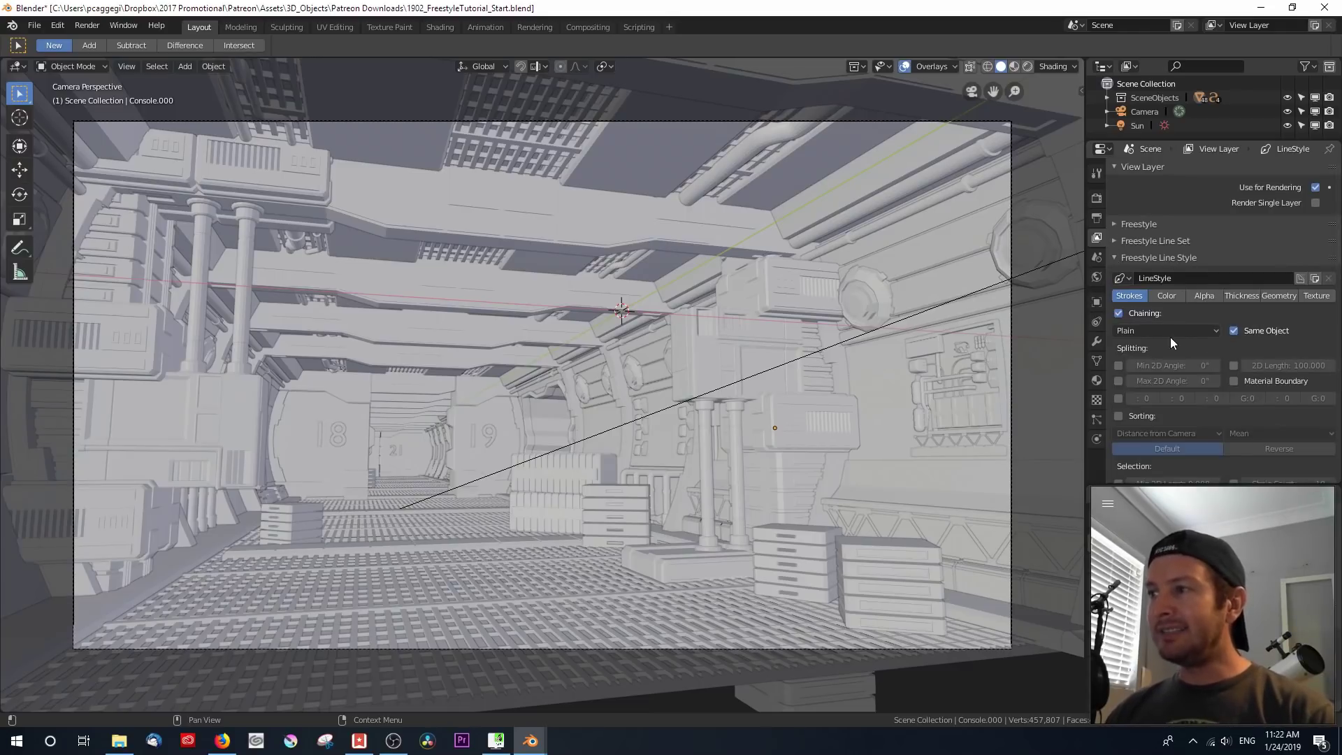
{"action": "left_click_drag", "start_coordinate": [1082, 312], "coordinate": [1073, 313]}
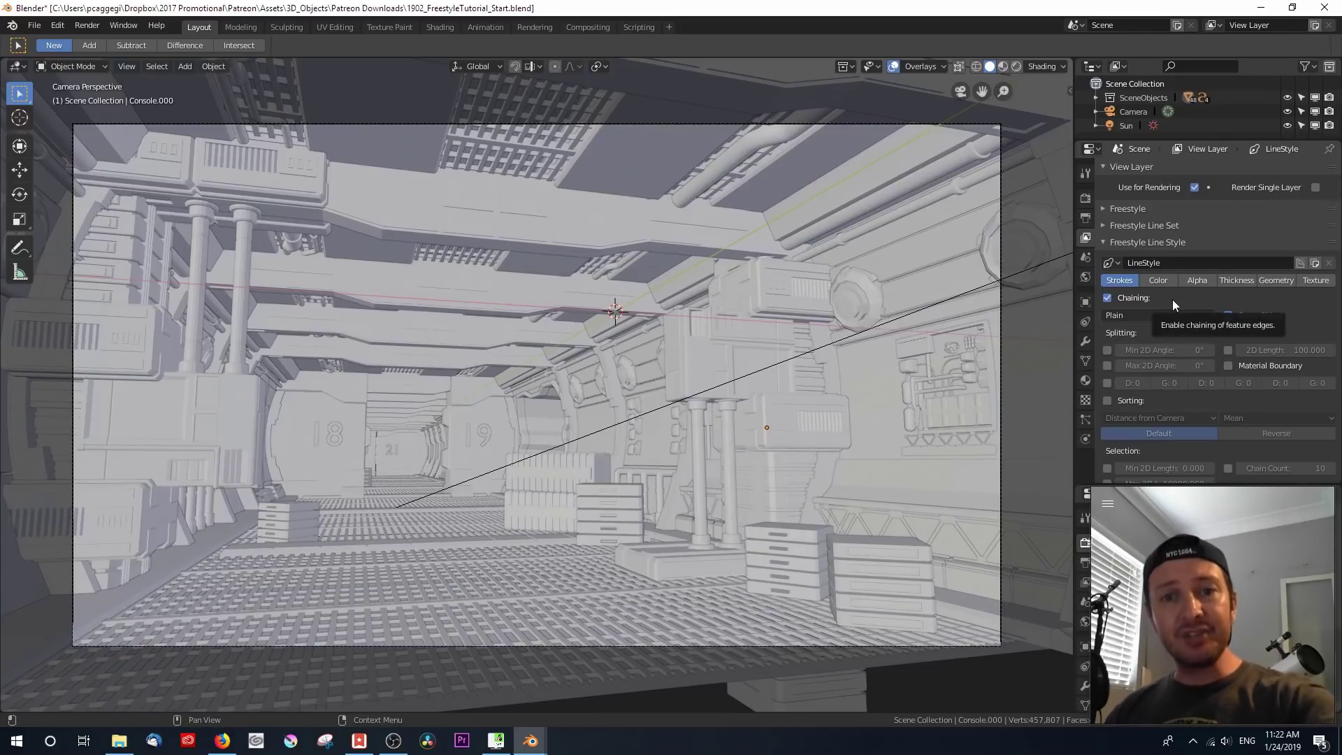
{"action": "scroll", "coordinate": [1186, 332], "scroll_direction": "down", "scroll_amount": 2}
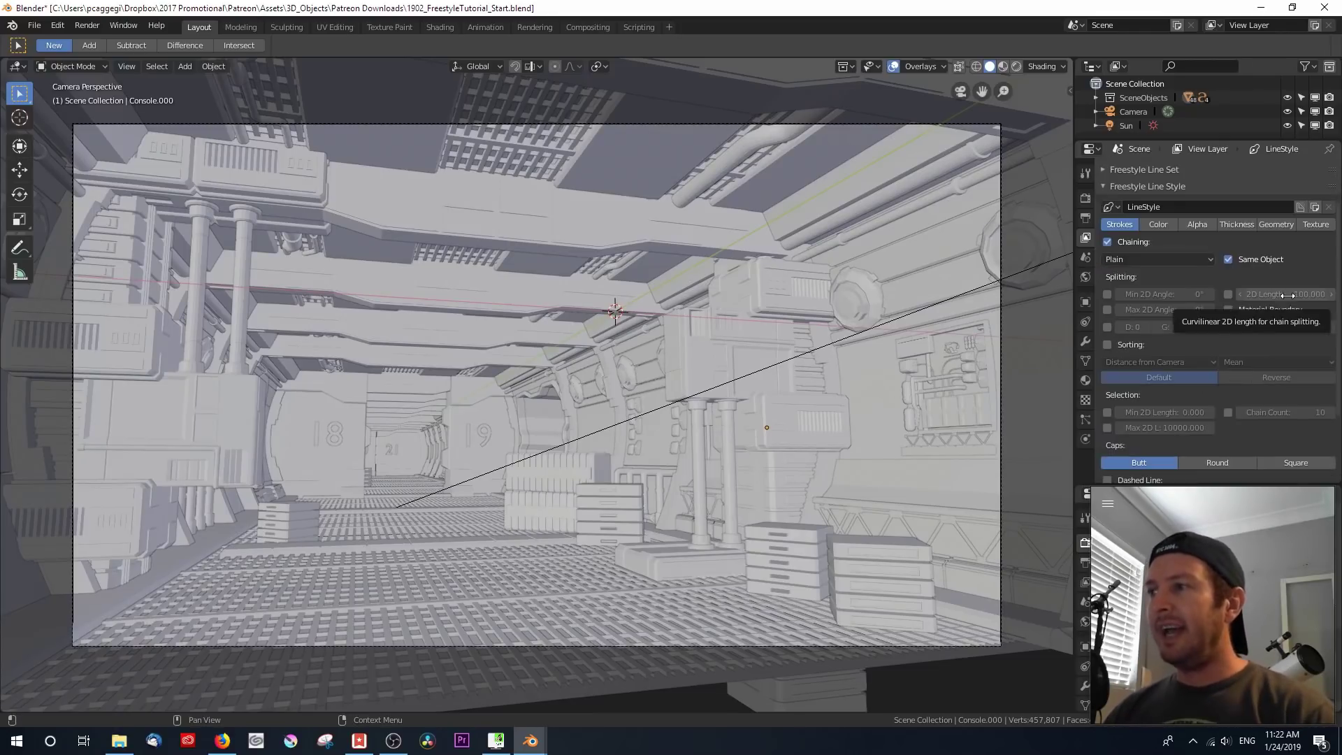
{"action": "scroll", "coordinate": [1217, 373], "scroll_direction": "down", "scroll_amount": 3}
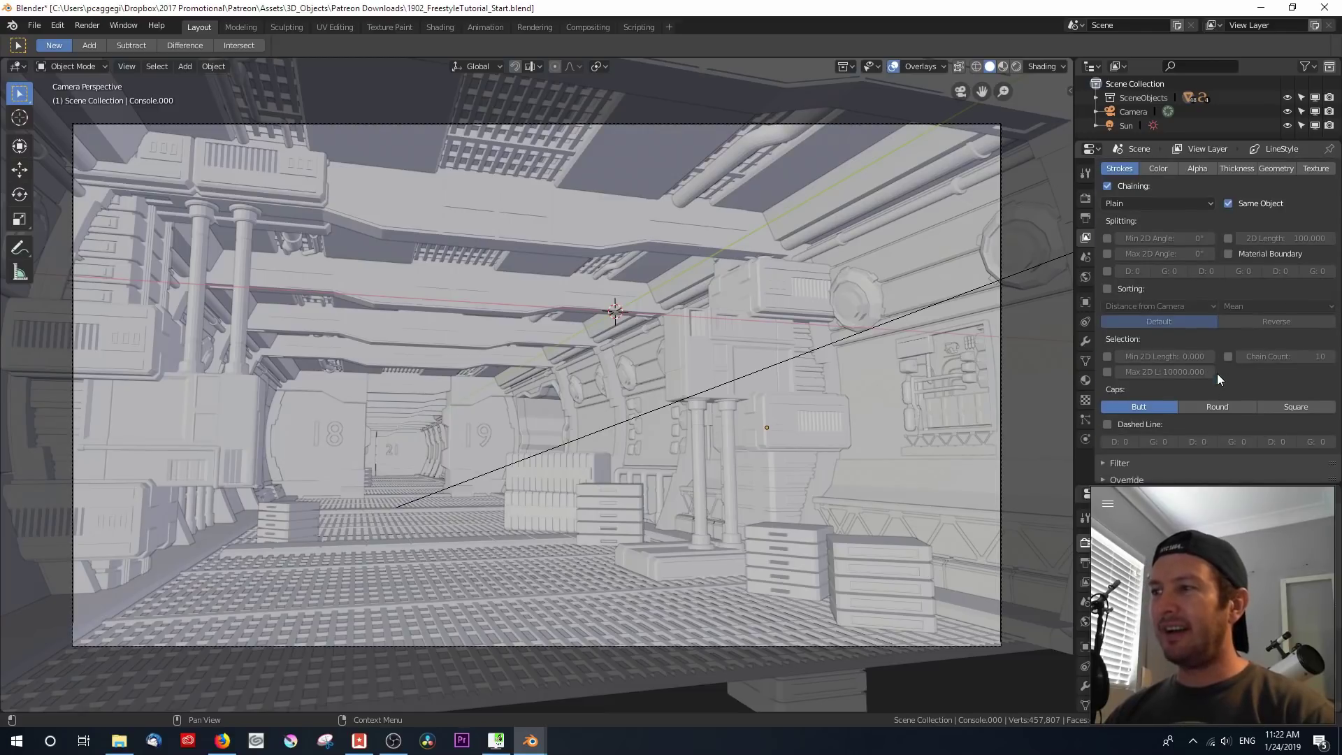
{"action": "scroll", "coordinate": [1216, 372], "scroll_direction": "up", "scroll_amount": 2}
{"action": "scroll", "coordinate": [1240, 313], "scroll_direction": "up", "scroll_amount": 3}
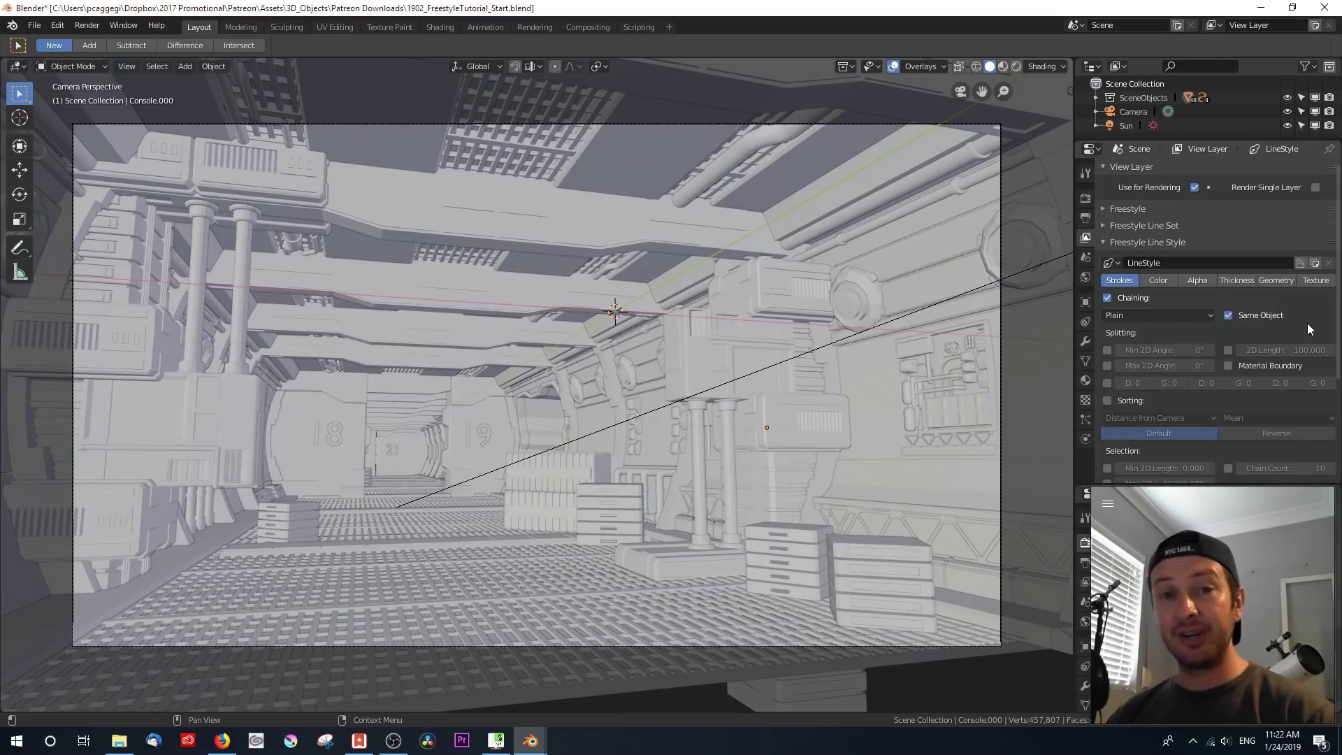
Check the line style's base color and its base alpha transparency
{"action": "left_click", "coordinate": [1163, 281]}
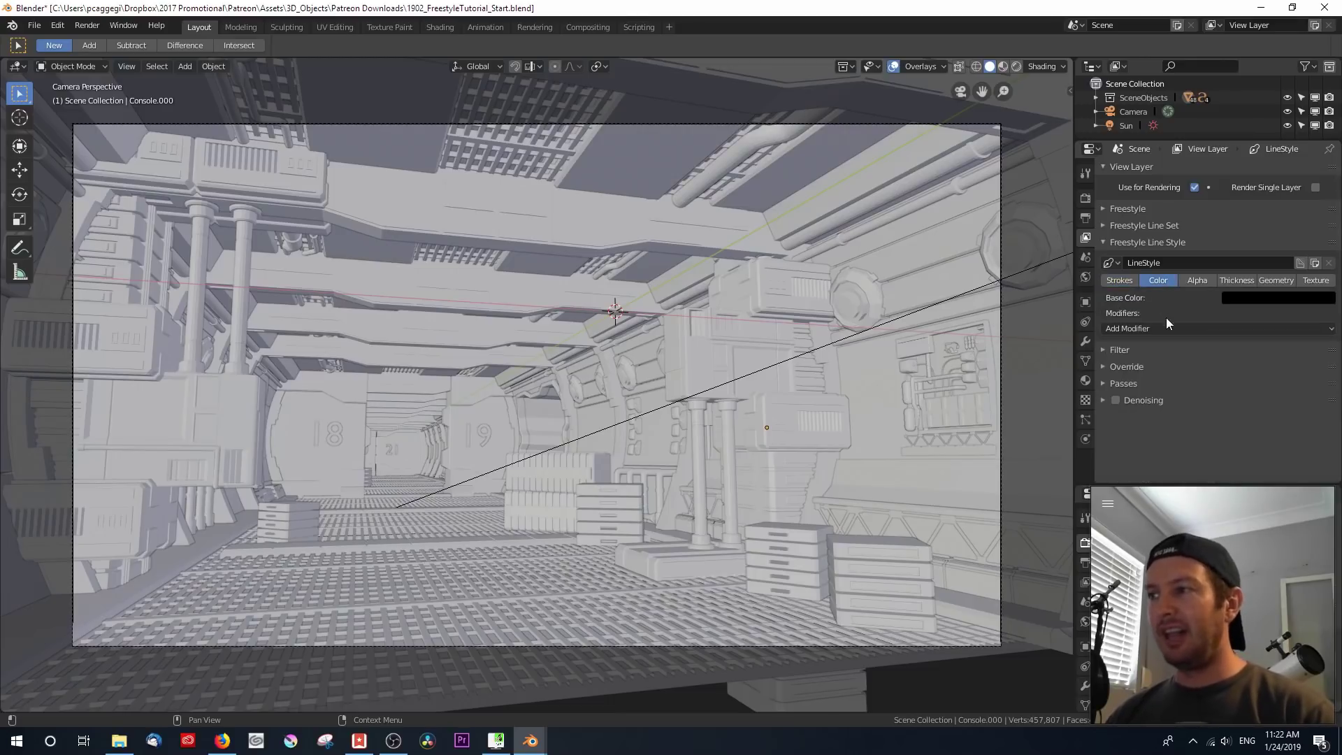
{"action": "left_click", "coordinate": [1242, 299]}
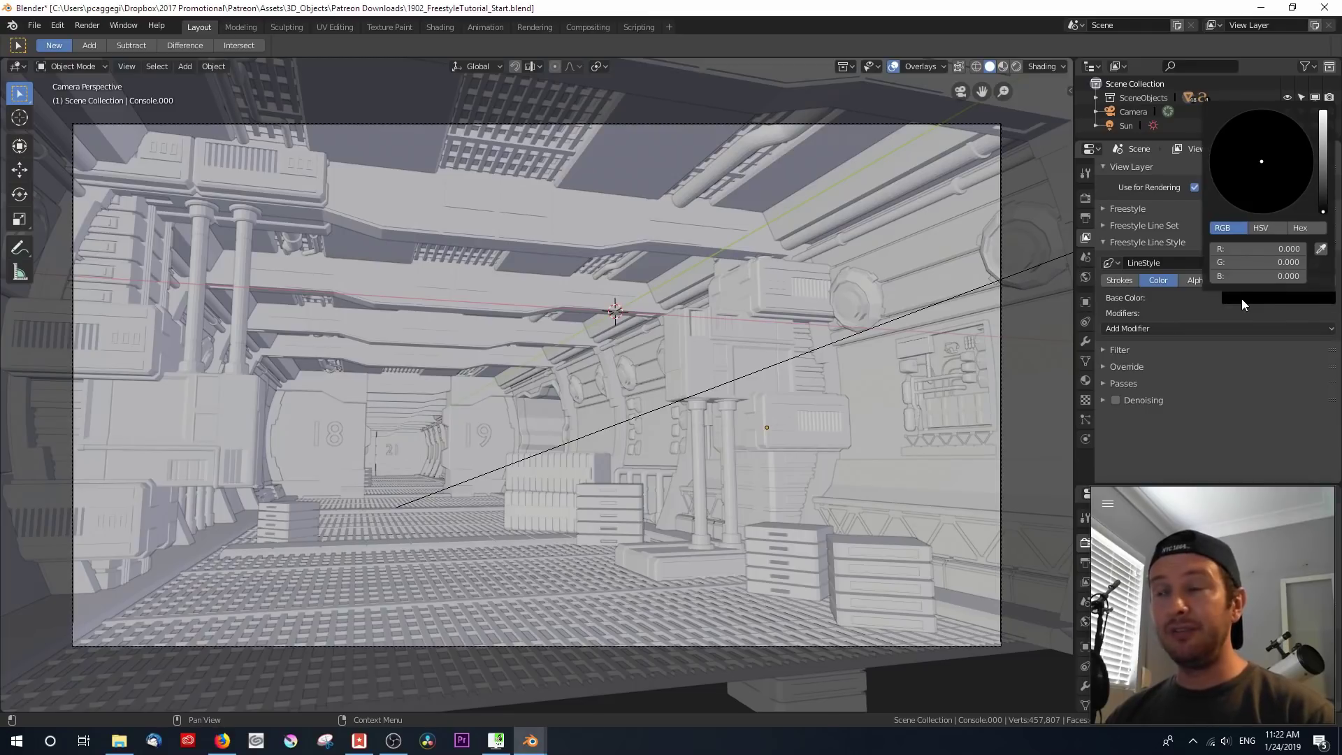
{"action": "left_click", "coordinate": [1198, 280]}
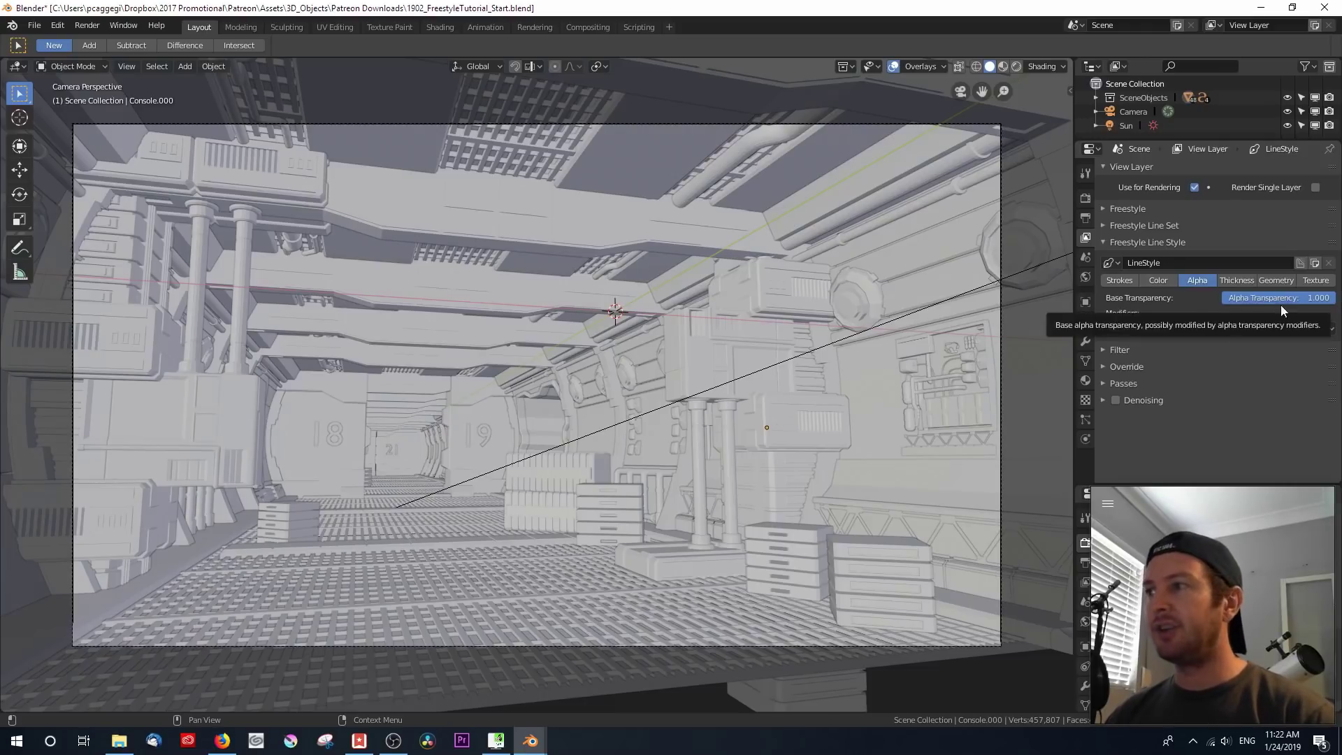
Set the line style's geometry Sampling modifier to 200 and review its texture and thickness options
{"action": "left_click", "coordinate": [1236, 280]}
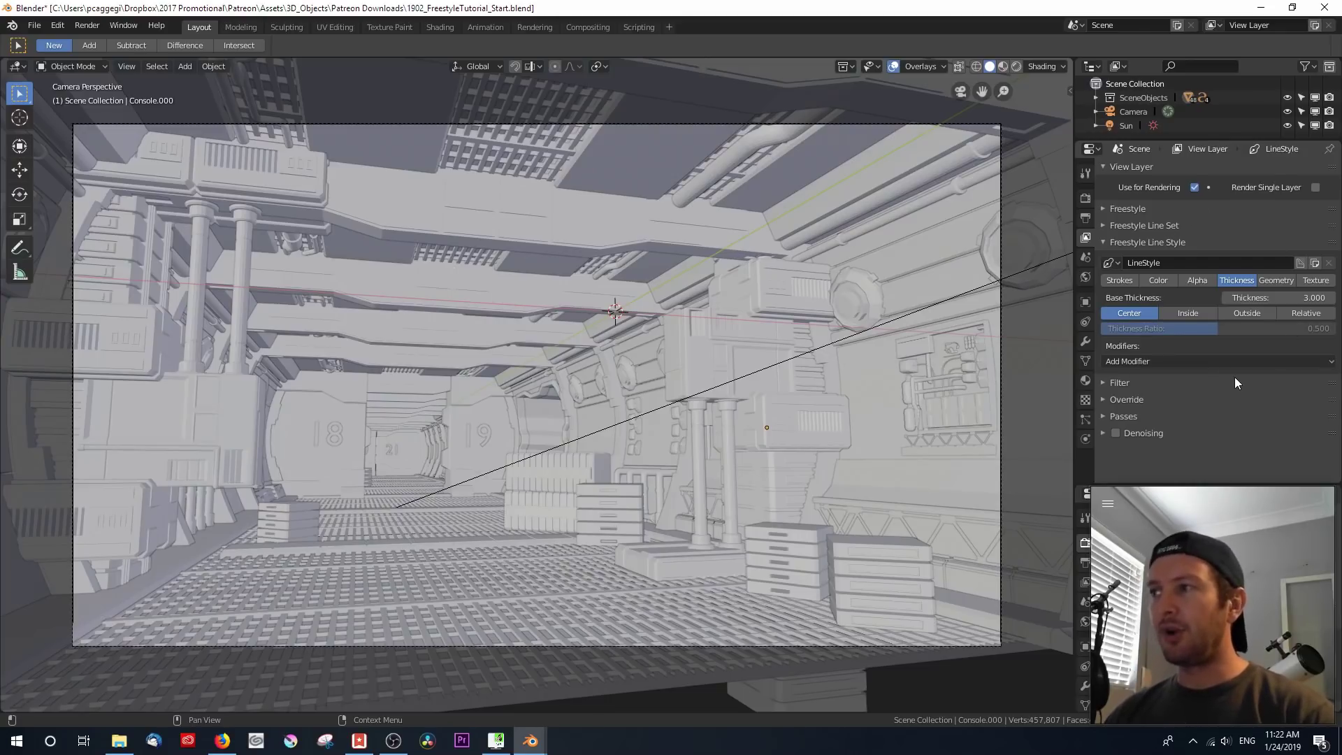
{"action": "left_click", "coordinate": [1273, 280]}
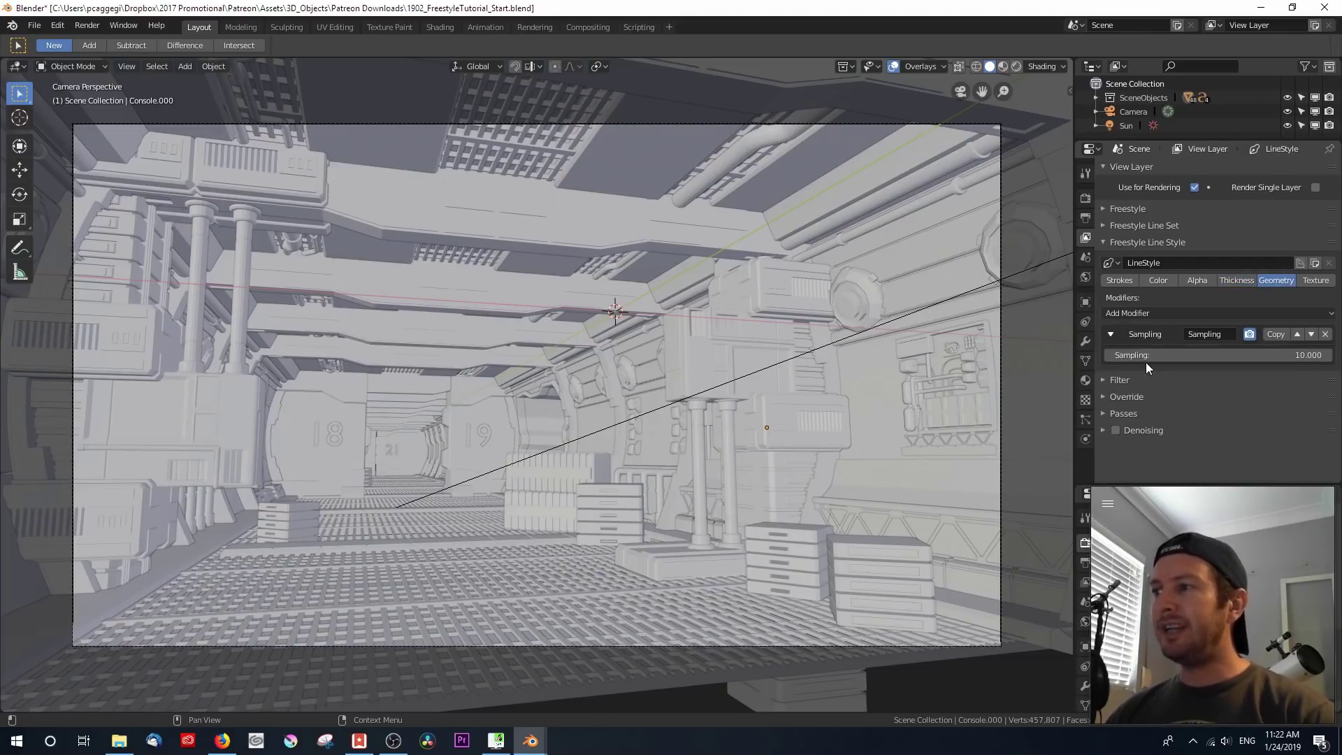
{"action": "left_click", "coordinate": [1260, 354]}
{"action": "type", "text": "200"}
{"action": "key", "text": "Return"}
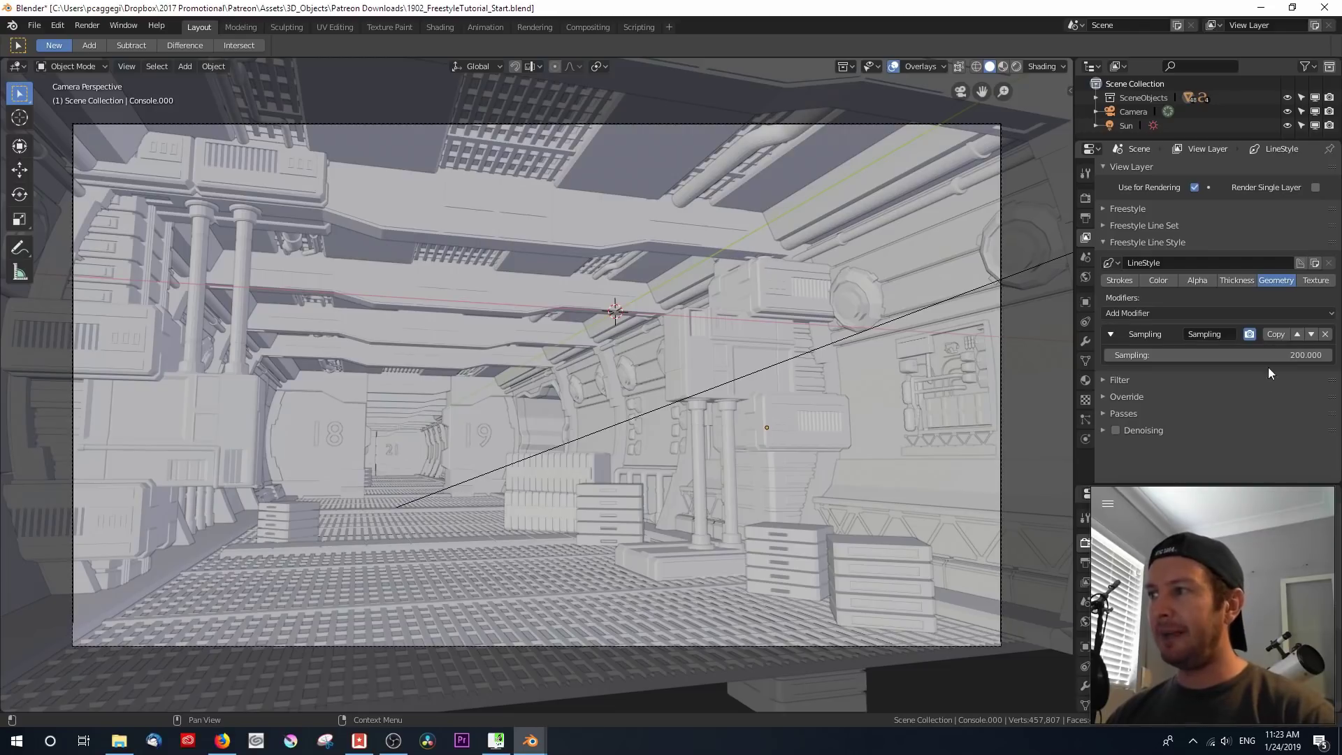
{"action": "left_click", "coordinate": [1309, 279]}
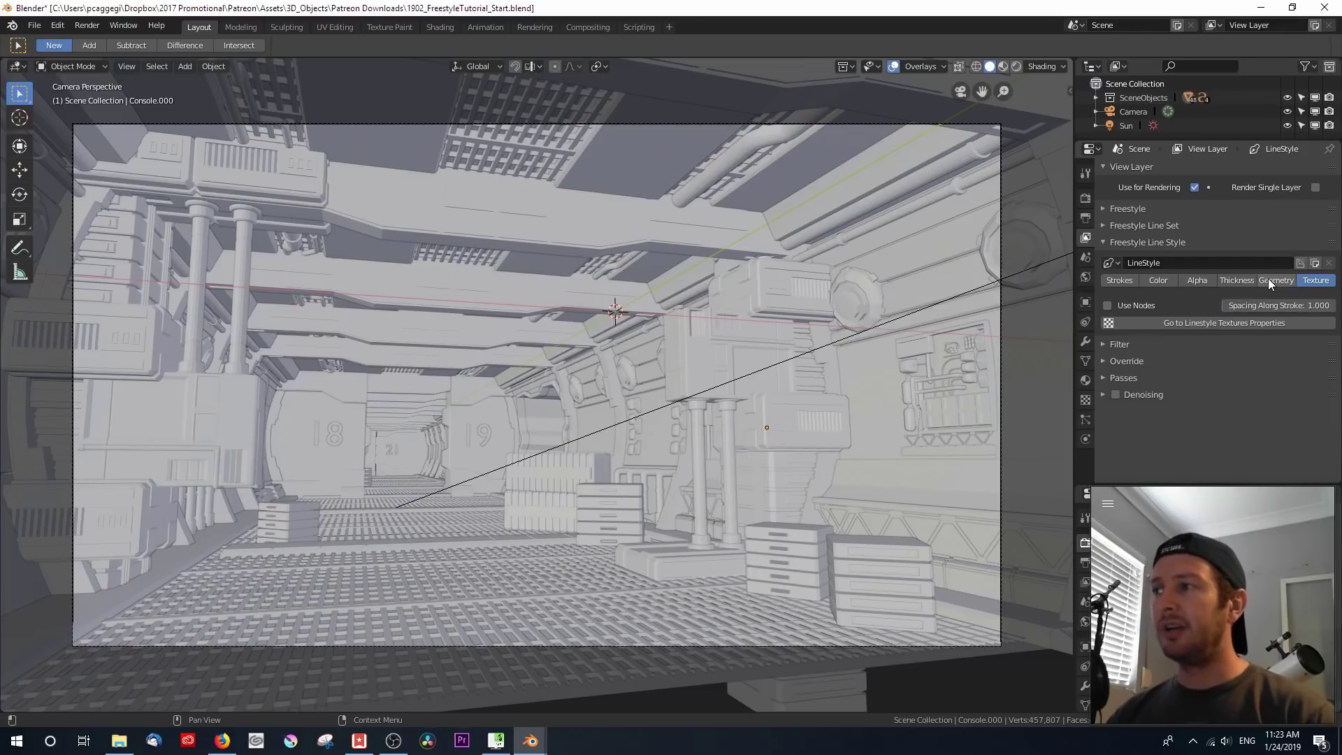
{"action": "left_click", "coordinate": [1233, 284]}
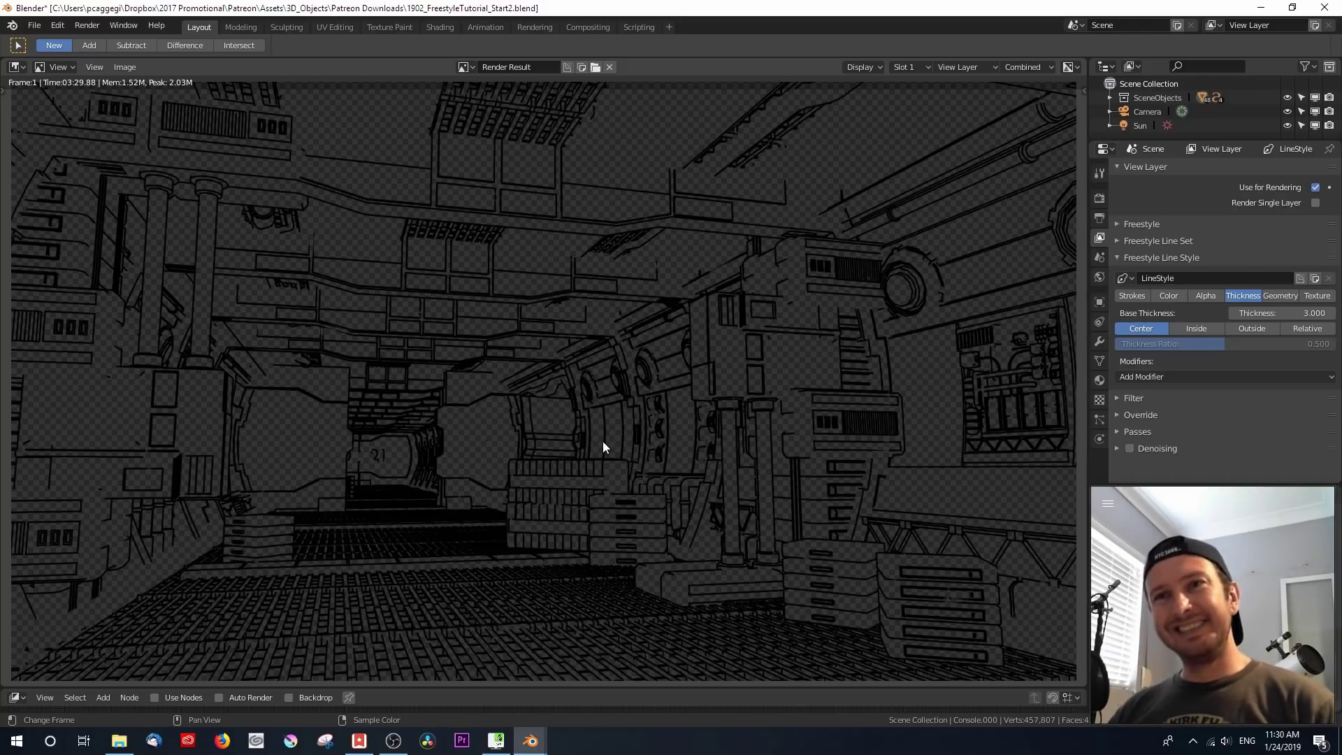
Check the render result with the Color channel only, then restore the Color and Alpha display
{"action": "scroll", "coordinate": [603, 442], "scroll_direction": "down", "scroll_amount": 1}
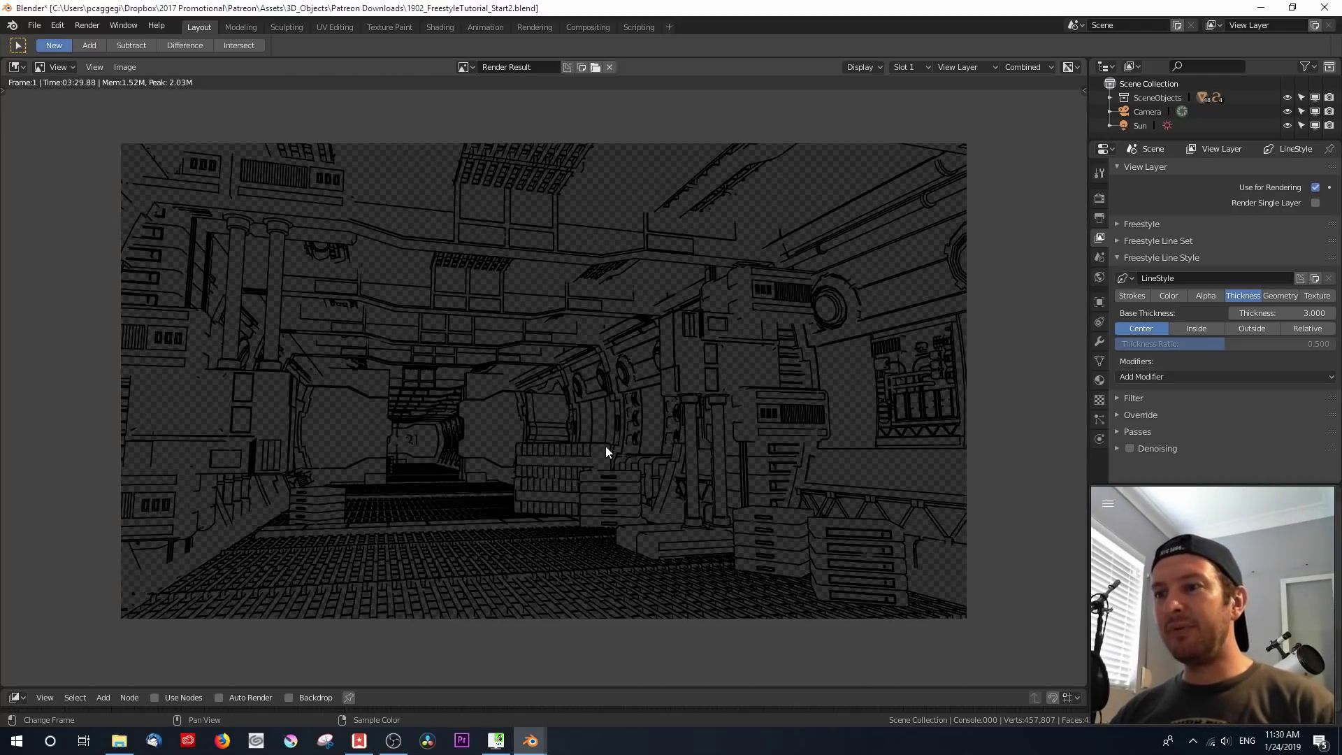
{"action": "left_click", "coordinate": [1078, 65]}
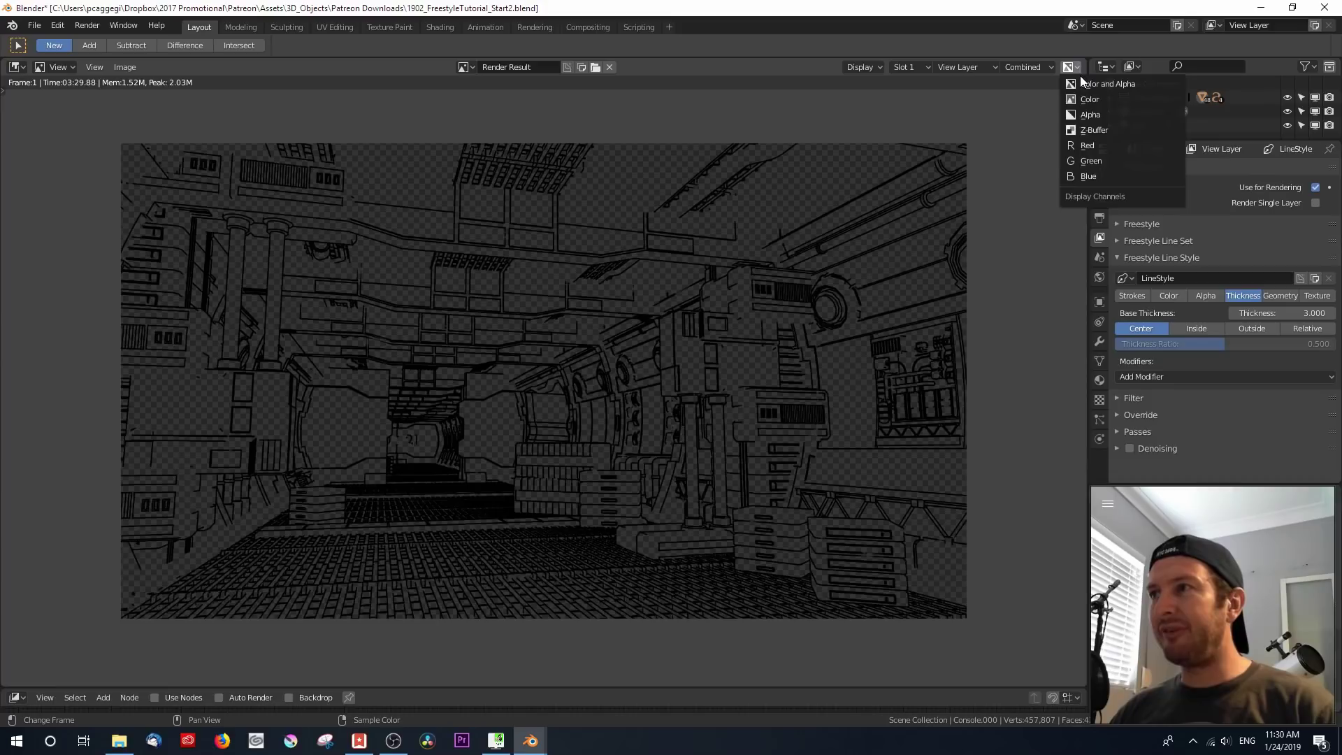
{"action": "left_click", "coordinate": [1091, 96]}
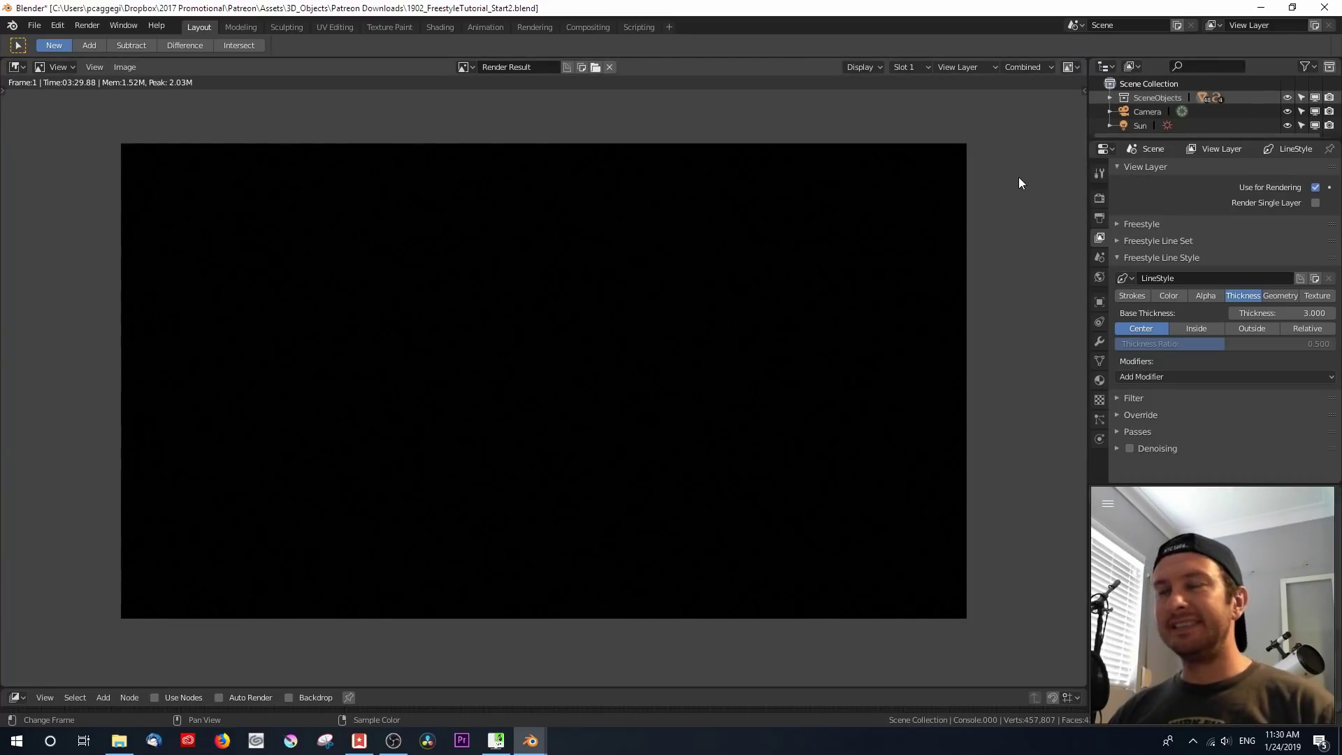
{"action": "left_click", "coordinate": [1076, 67]}
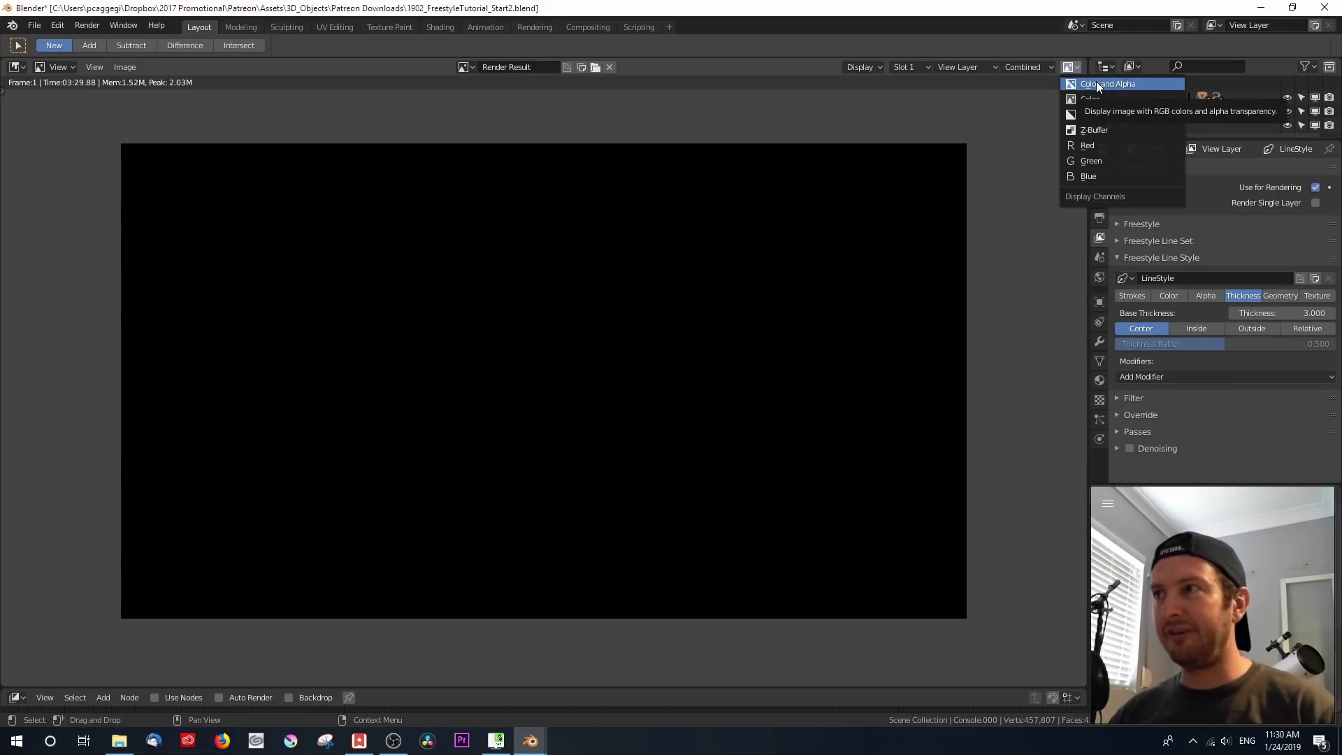
{"action": "left_click", "coordinate": [1096, 84]}
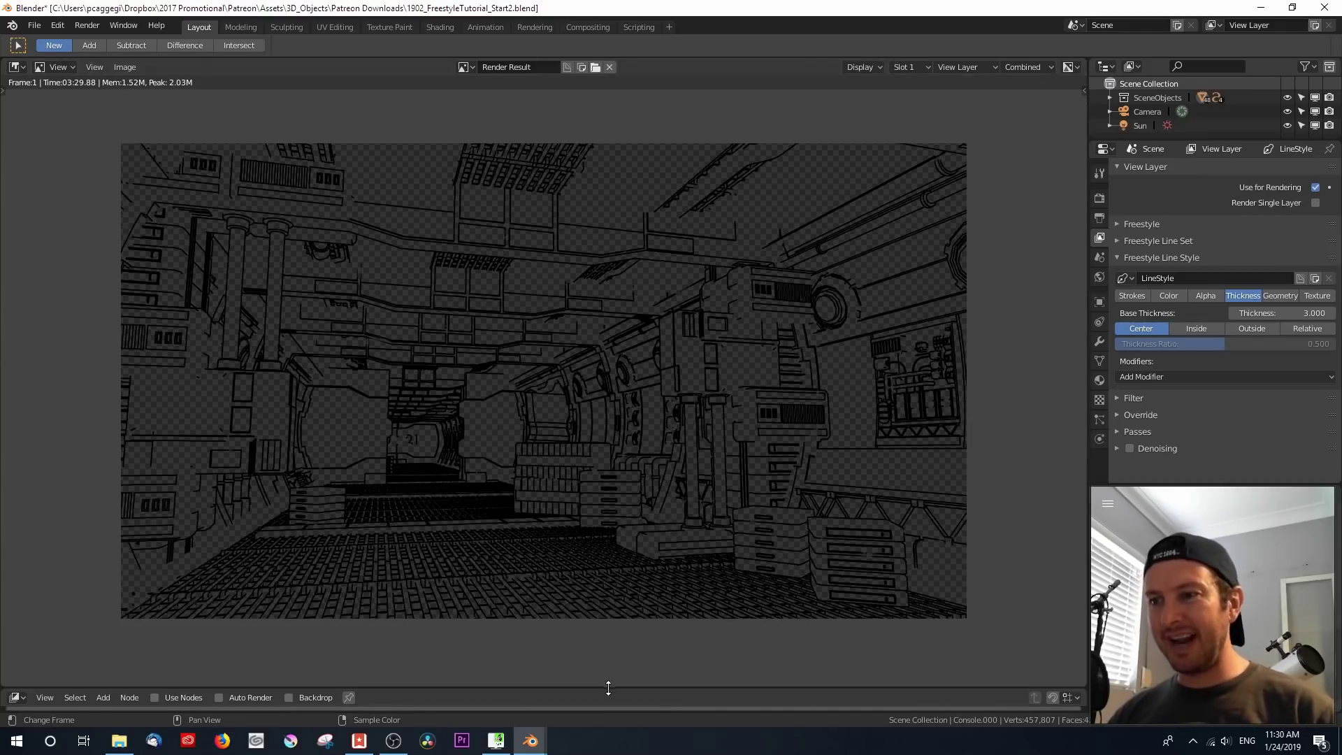
Enlarge the area below the render result, set it to the Compositing editor and enable Use Nodes
{"action": "left_click_drag", "start_coordinate": [608, 687], "coordinate": [587, 448]}
{"action": "left_click", "coordinate": [16, 456]}
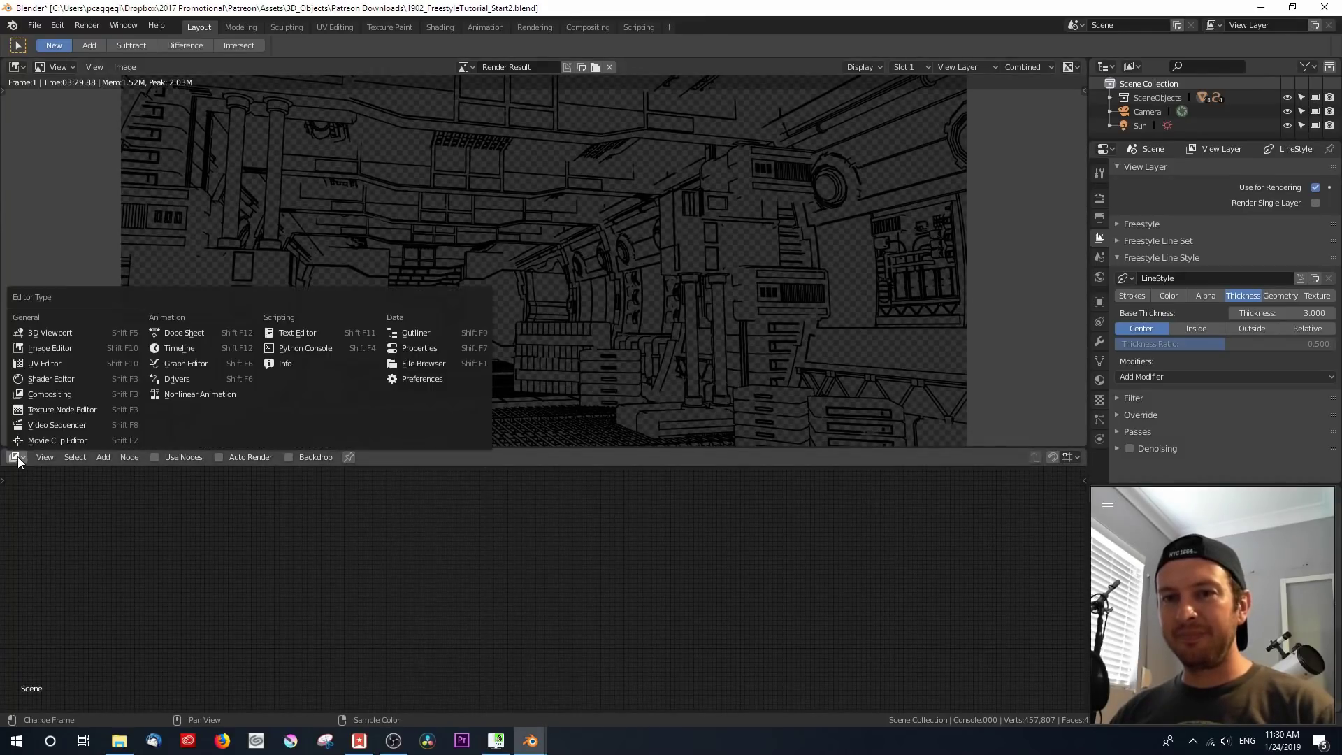
{"action": "left_click", "coordinate": [36, 393]}
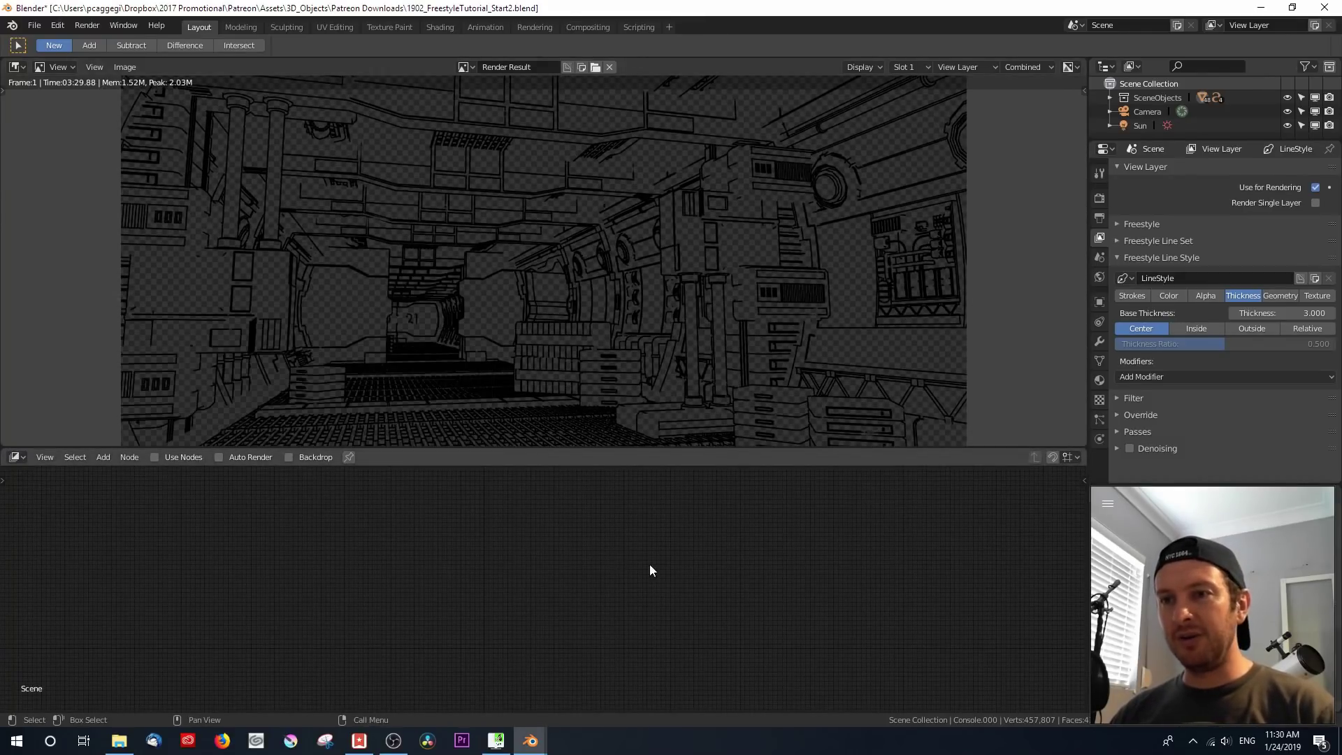
{"action": "left_click", "coordinate": [154, 456]}
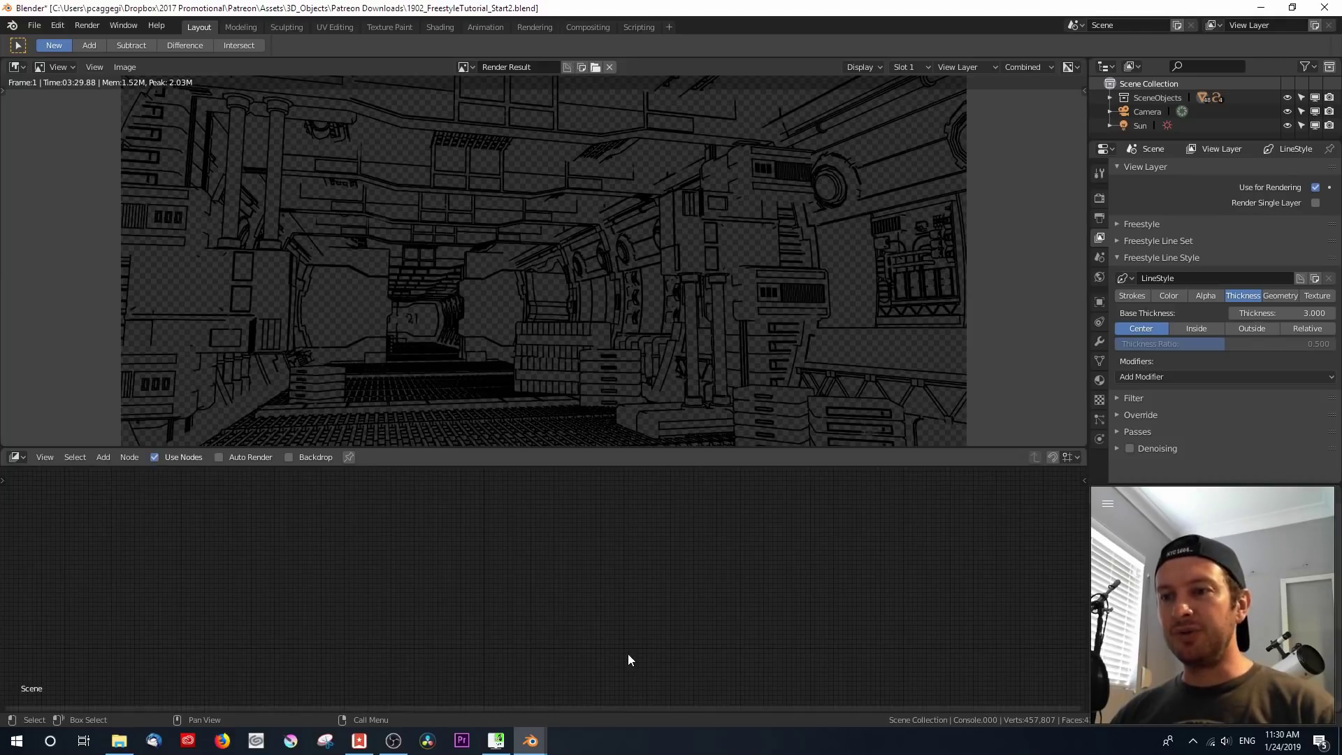
Add a Render Layers input node and a Composite output node to the compositing tree
{"action": "key", "text": "shift+a"}
{"action": "mouse_move", "coordinate": [478, 624]}
{"action": "mouse_move", "coordinate": [427, 583]}
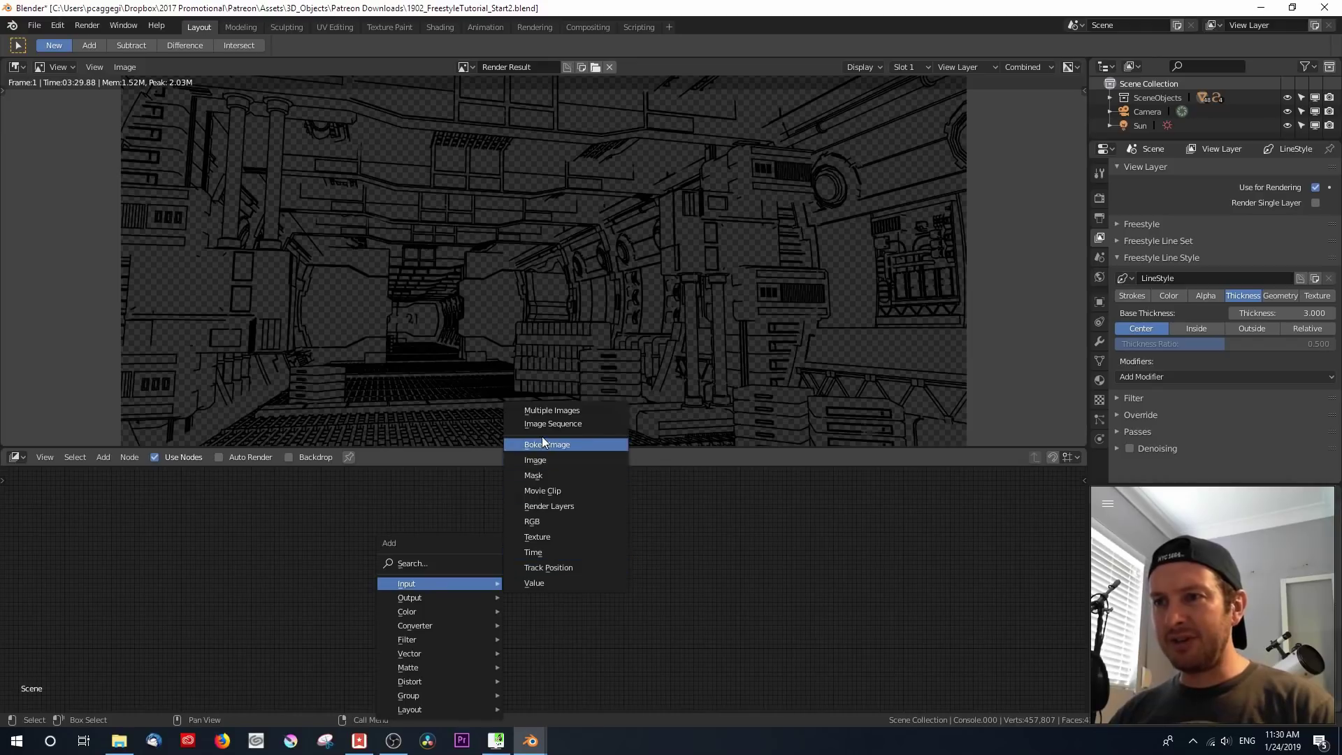
{"action": "left_click", "coordinate": [572, 504]}
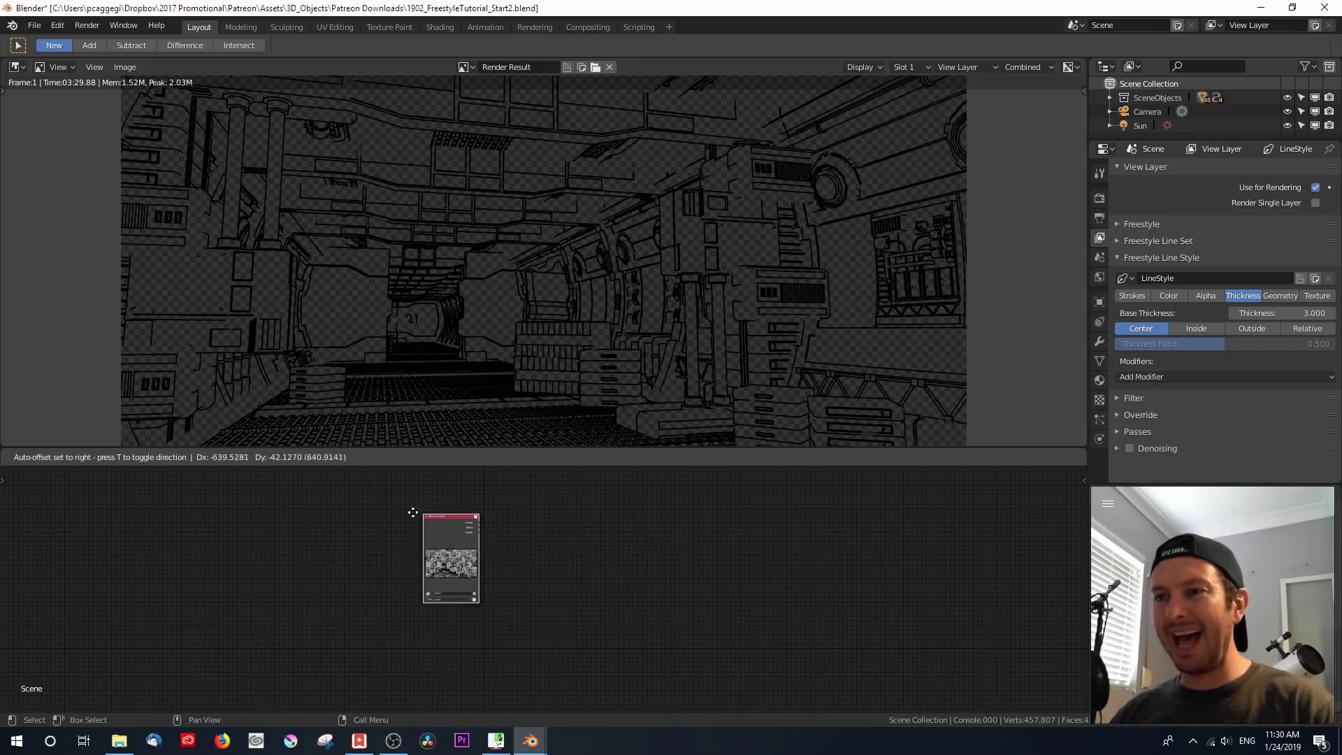
{"action": "left_click", "coordinate": [482, 542]}
{"action": "key", "text": "shift+a"}
{"action": "mouse_move", "coordinate": [505, 563]}
{"action": "left_click", "coordinate": [576, 562]}
{"action": "left_click", "coordinate": [625, 520]}
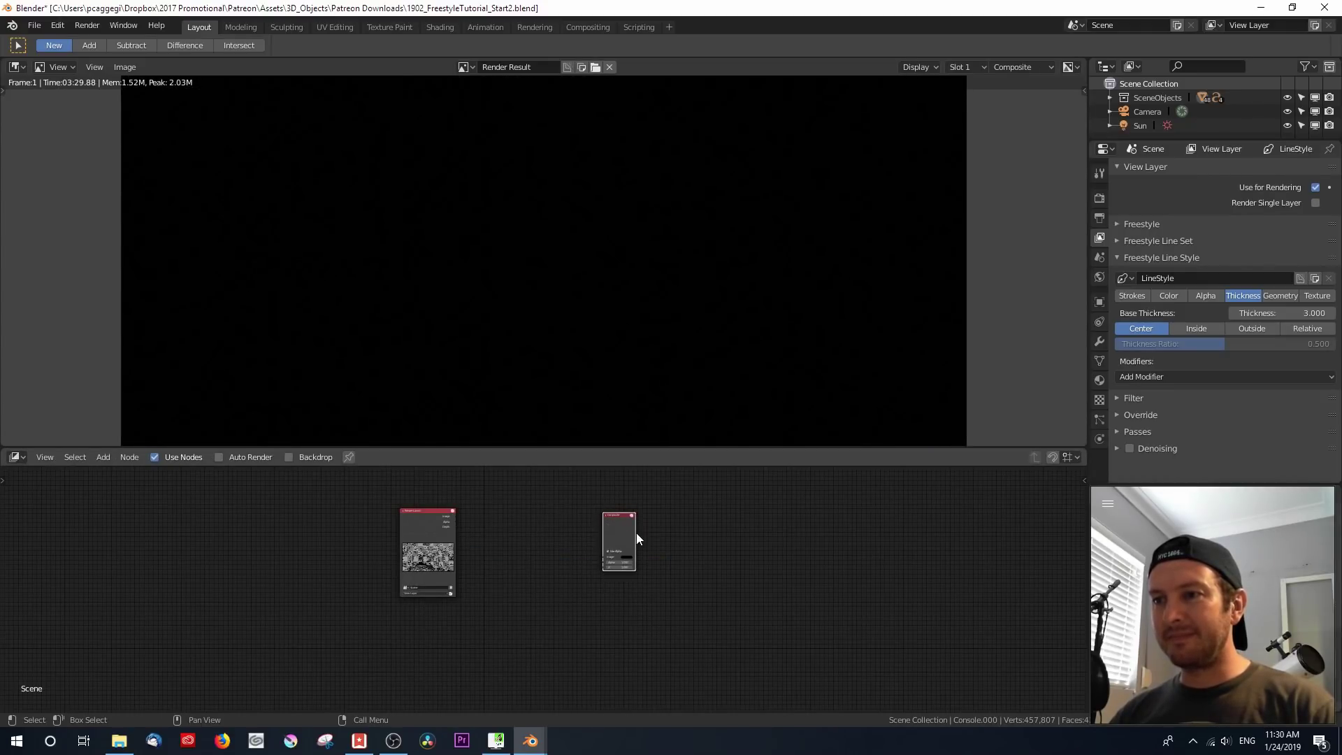
Link the Render Layers Image output to the Composite Image input and widen both nodes
{"action": "left_click_drag", "start_coordinate": [636, 534], "coordinate": [729, 550]}
{"action": "scroll", "coordinate": [506, 553], "scroll_direction": "up", "scroll_amount": 2}
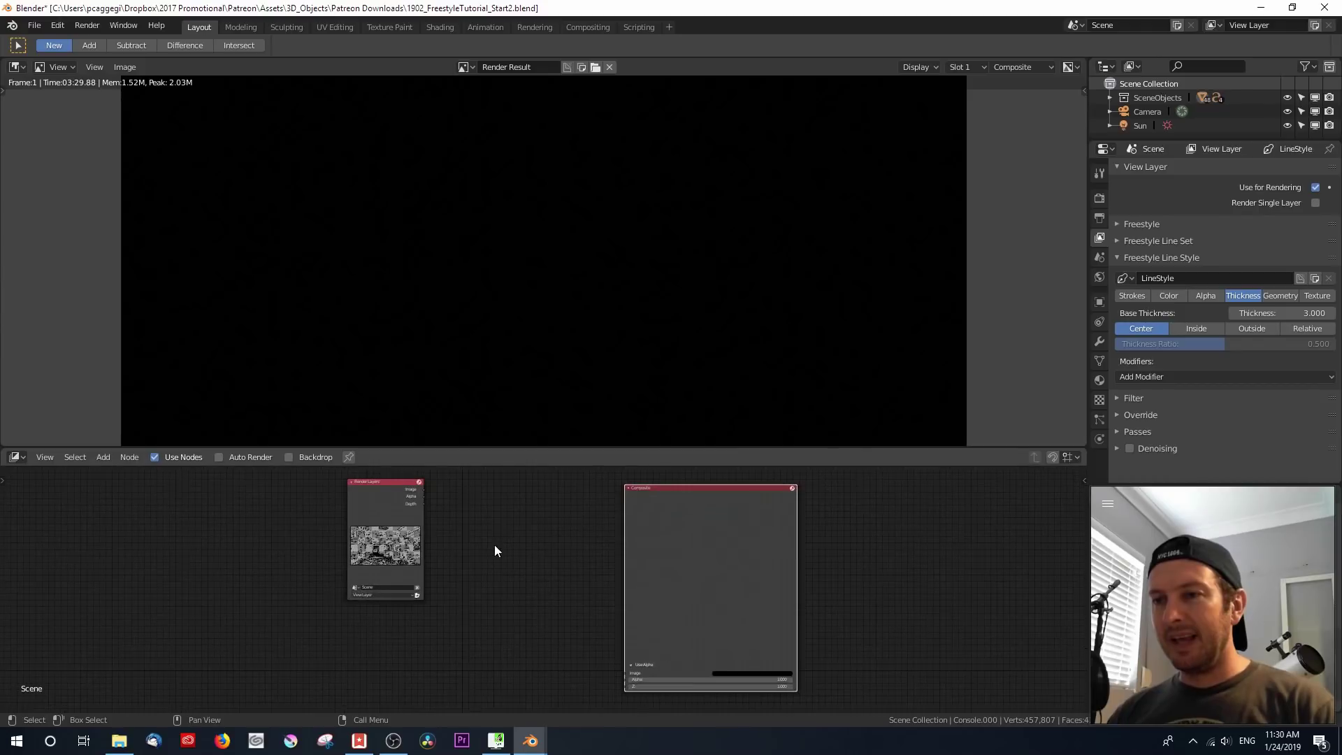
{"action": "middle_click_drag", "start_coordinate": [495, 548], "coordinate": [372, 561]}
{"action": "left_click_drag", "start_coordinate": [550, 565], "coordinate": [571, 545]}
{"action": "left_click_drag", "start_coordinate": [301, 511], "coordinate": [534, 682]}
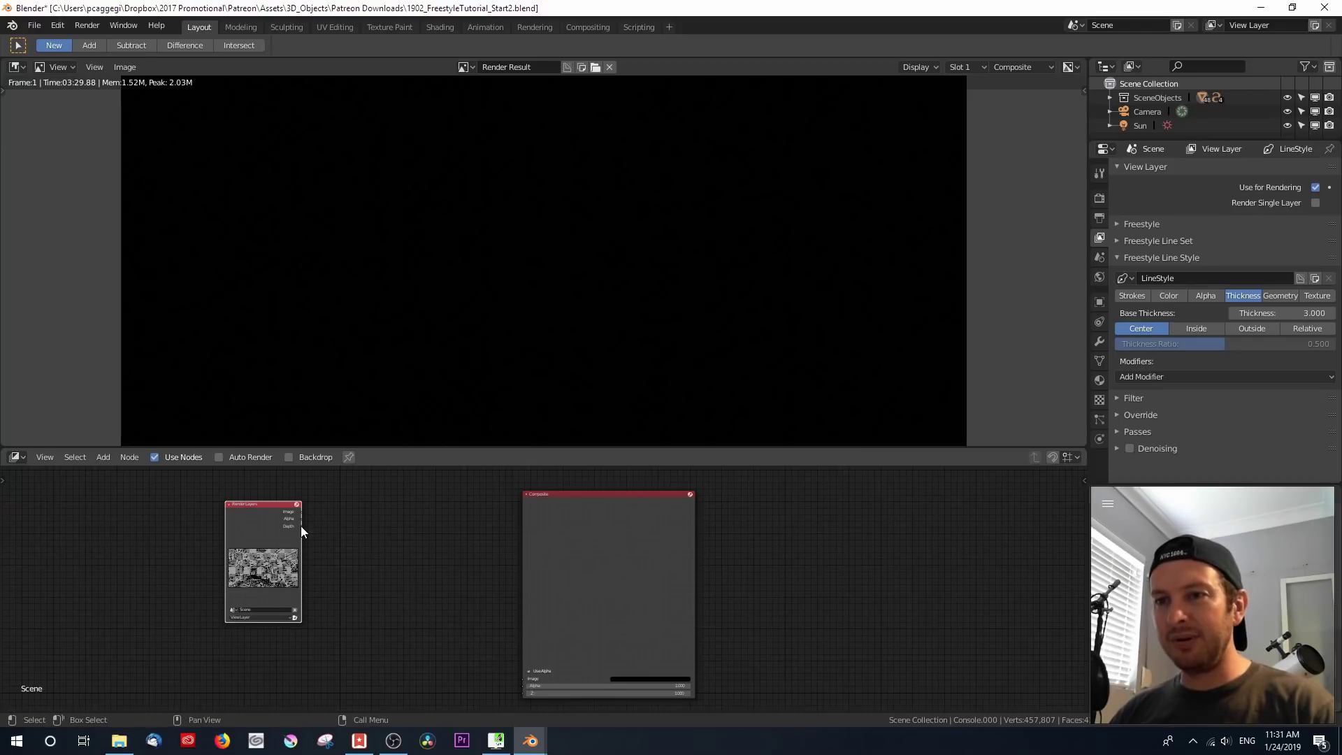
{"action": "left_click_drag", "start_coordinate": [299, 509], "coordinate": [530, 678]}
{"action": "left_click_drag", "start_coordinate": [320, 551], "coordinate": [174, 524]}
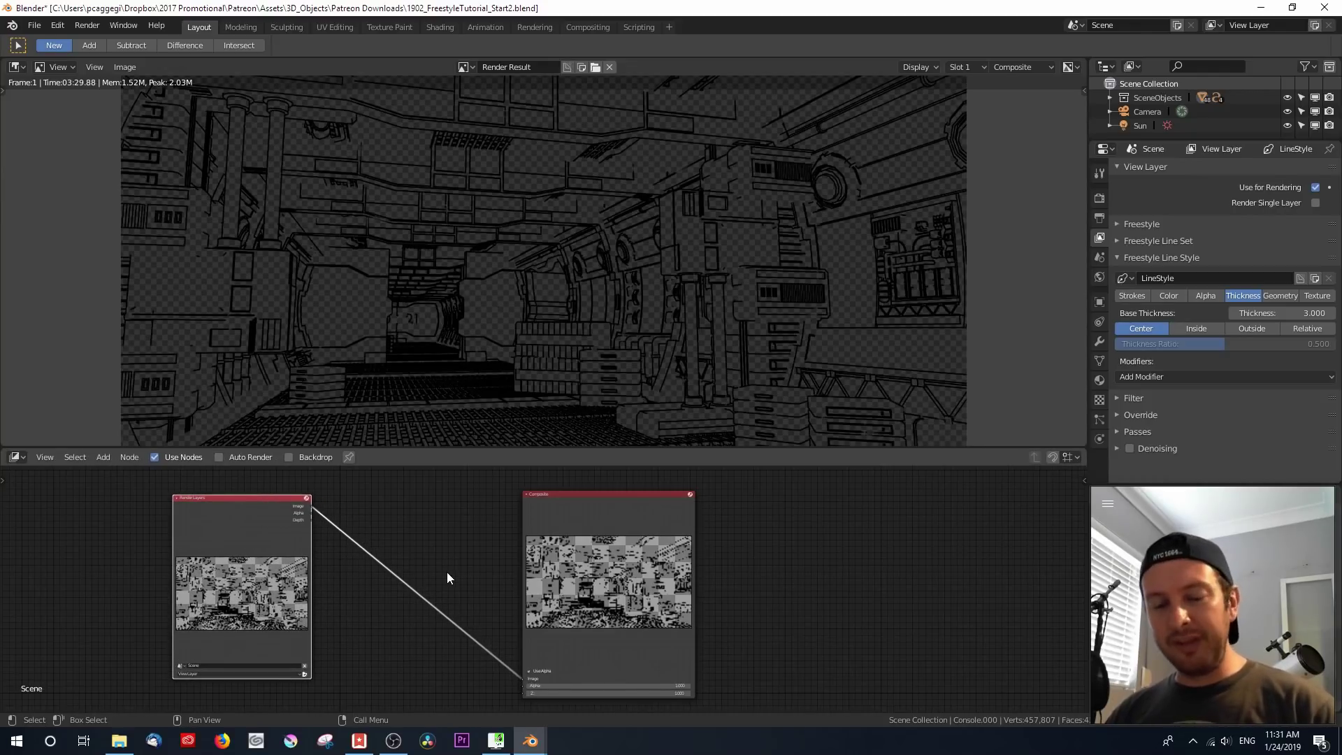
Insert a Mix color node on the link between the Render Layers and Composite nodes
{"action": "key", "text": "shift+a"}
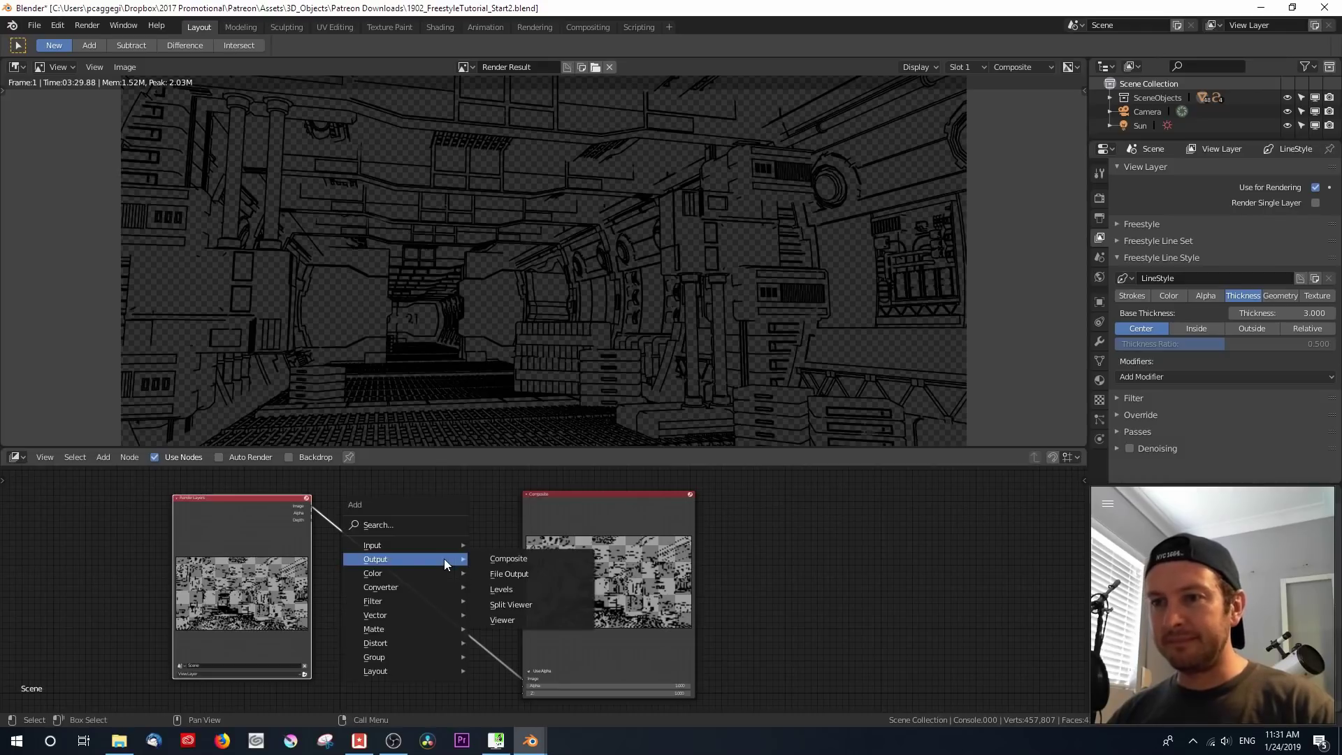
{"action": "mouse_move", "coordinate": [410, 571]}
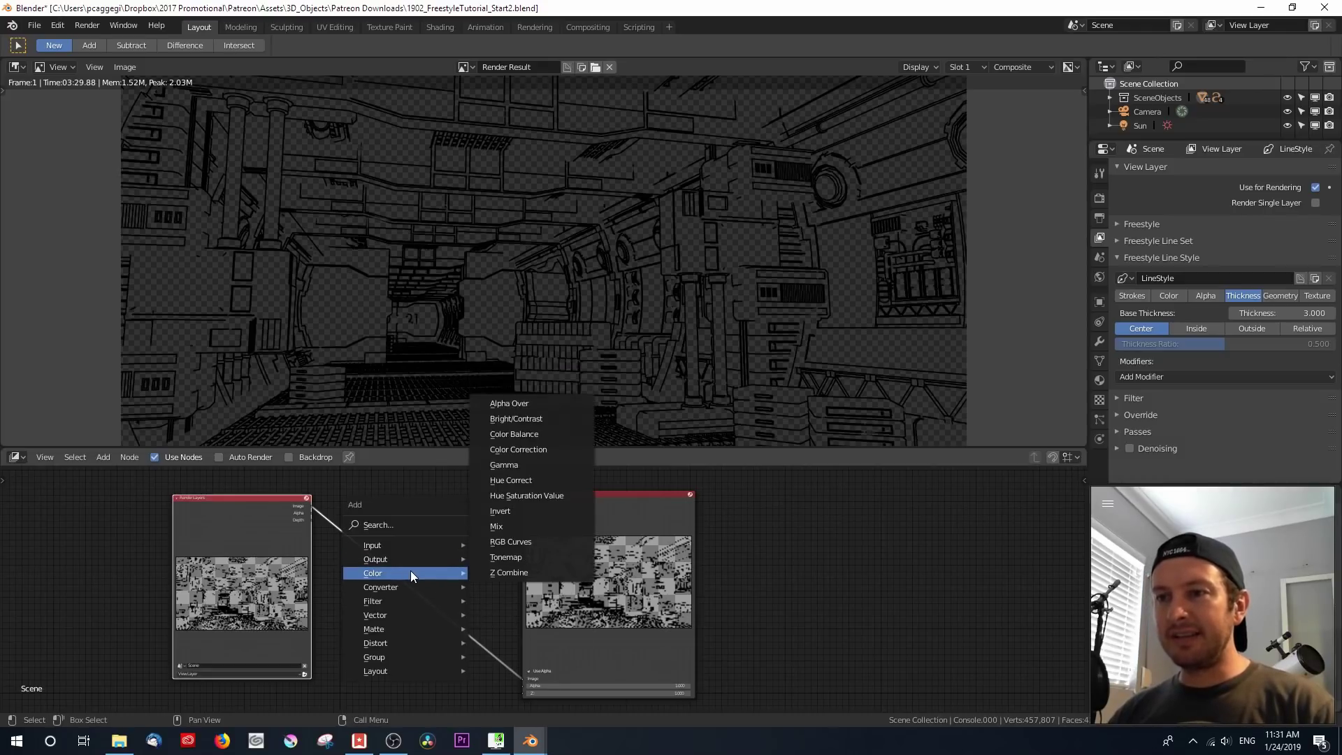
{"action": "left_click", "coordinate": [527, 524]}
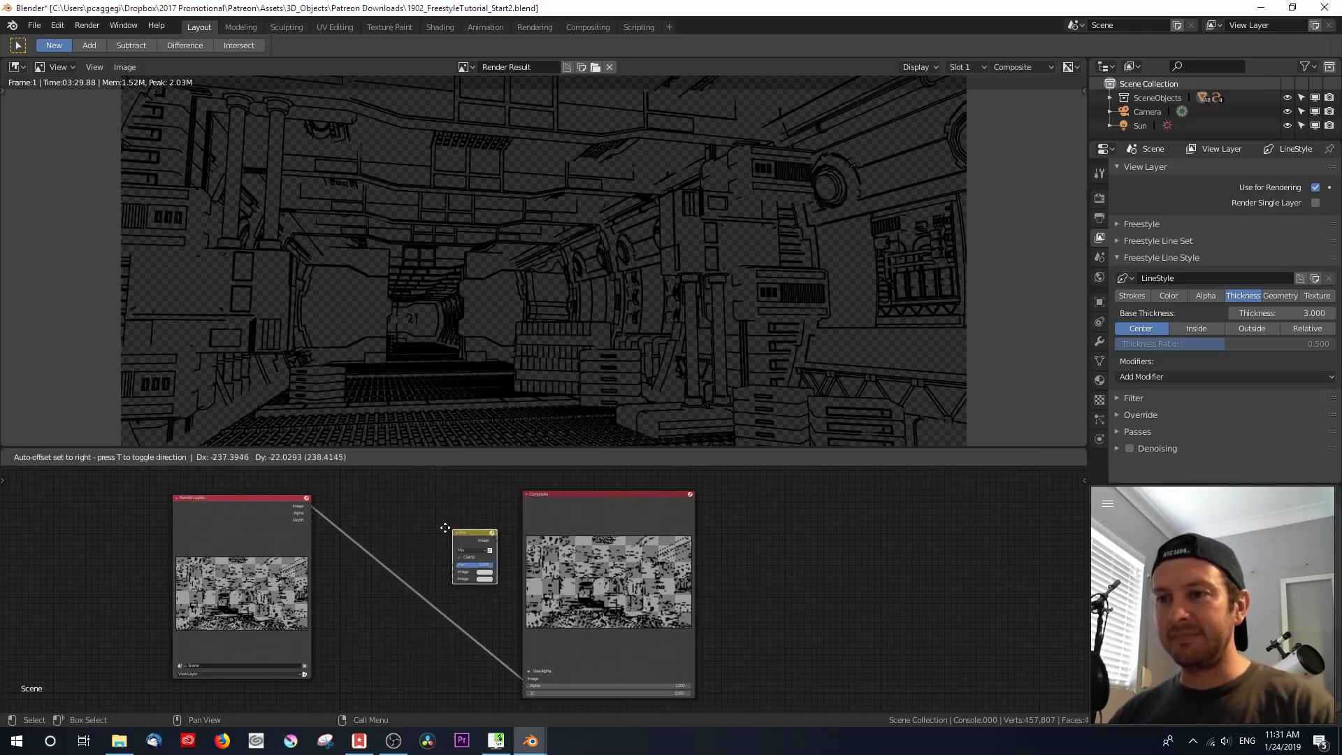
{"action": "left_click", "coordinate": [391, 526]}
Reroute the Render Layers link into the Mix node's second Image input and include that input's alpha in the mix
{"action": "scroll", "coordinate": [374, 520], "scroll_direction": "up", "scroll_amount": 3}
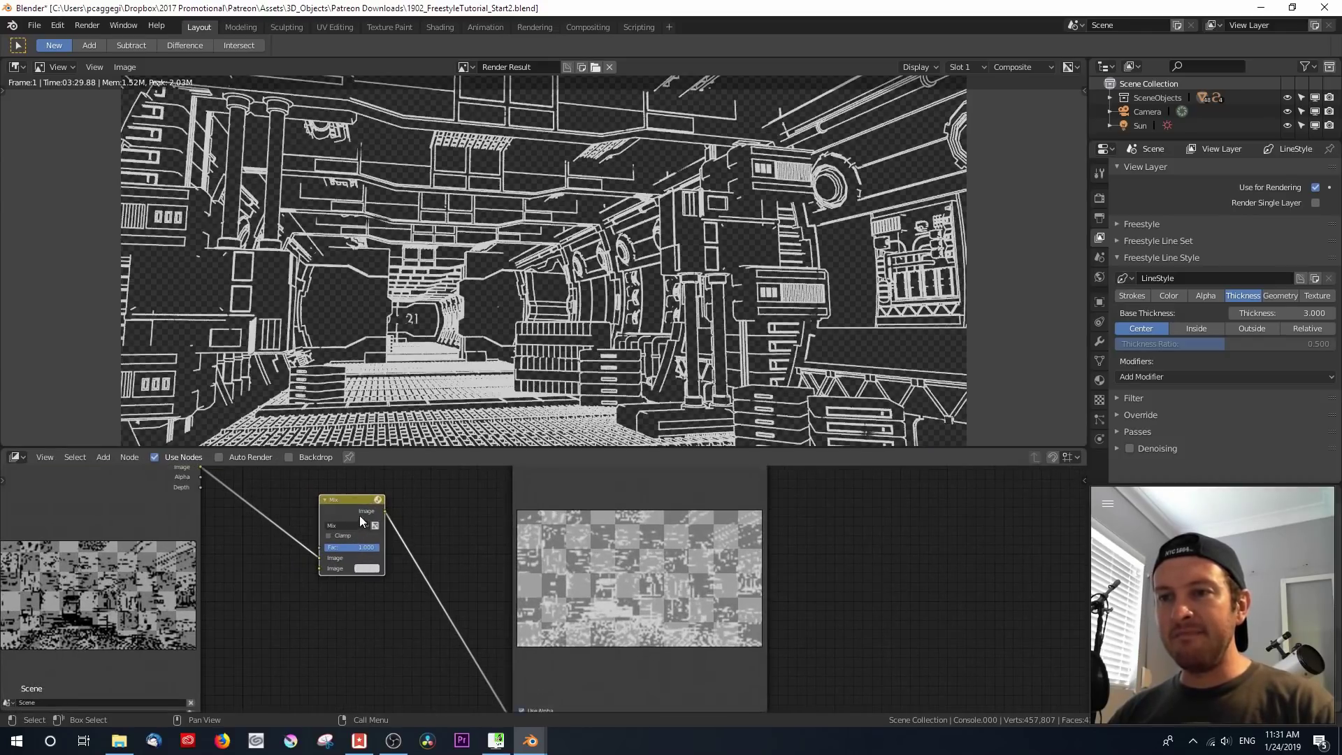
{"action": "mouse_move", "coordinate": [319, 557]}
{"action": "left_mouse_down"}
{"action": "mouse_move", "coordinate": [302, 555]}
{"action": "mouse_move", "coordinate": [319, 569]}
{"action": "left_mouse_up"}
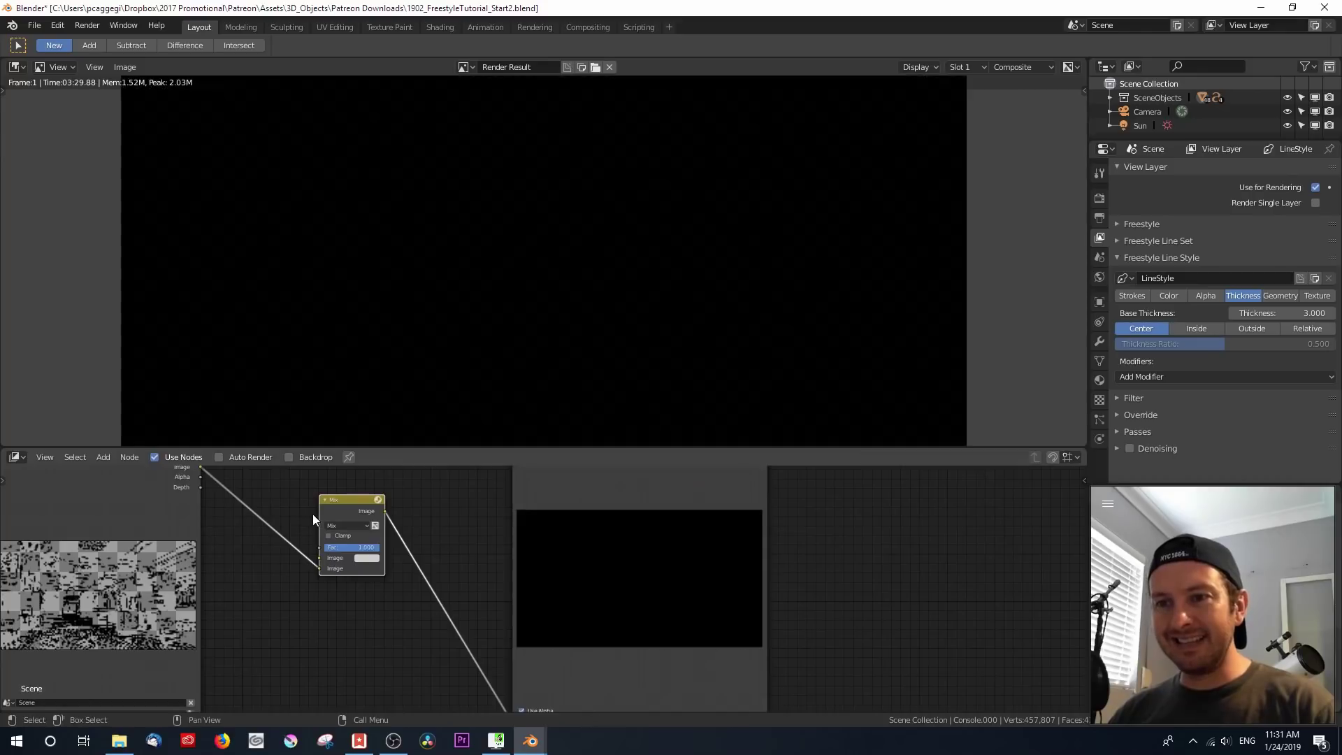
{"action": "left_click_drag", "start_coordinate": [318, 518], "coordinate": [299, 519]}
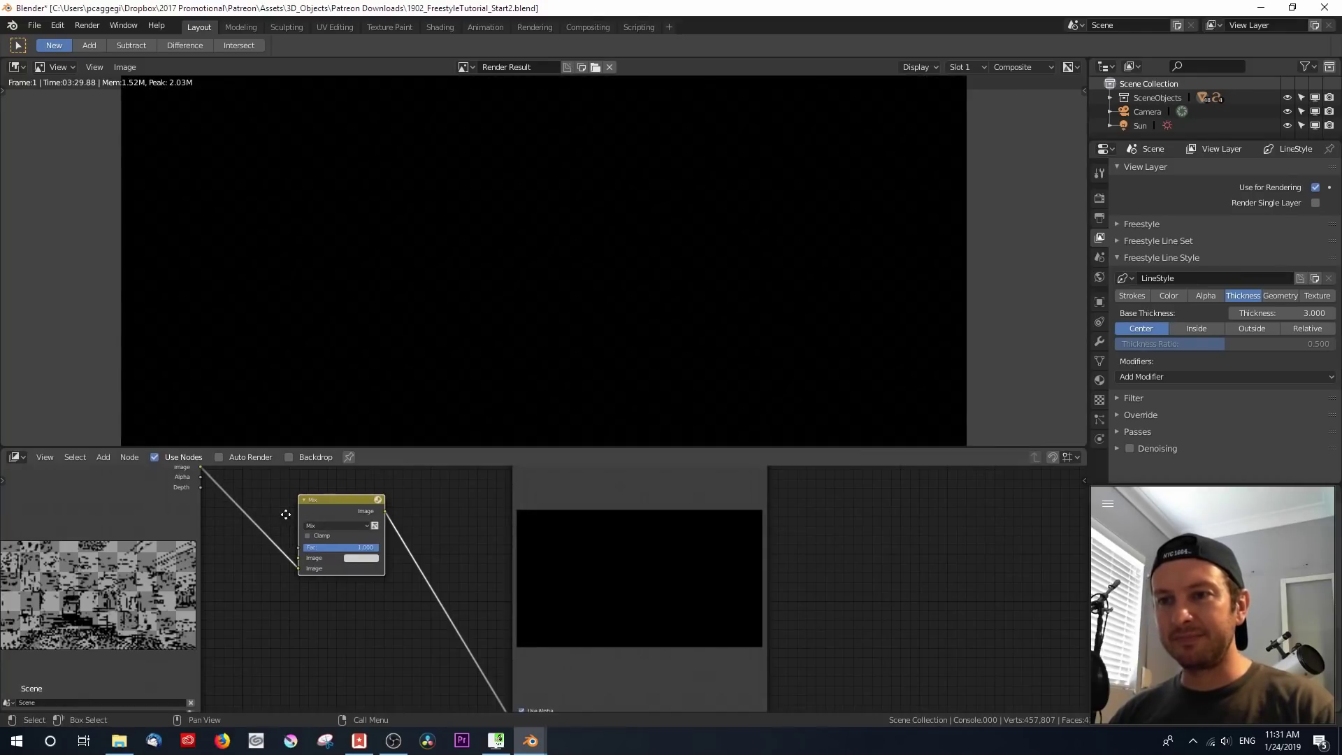
{"action": "middle_click_drag", "start_coordinate": [286, 514], "coordinate": [401, 542]}
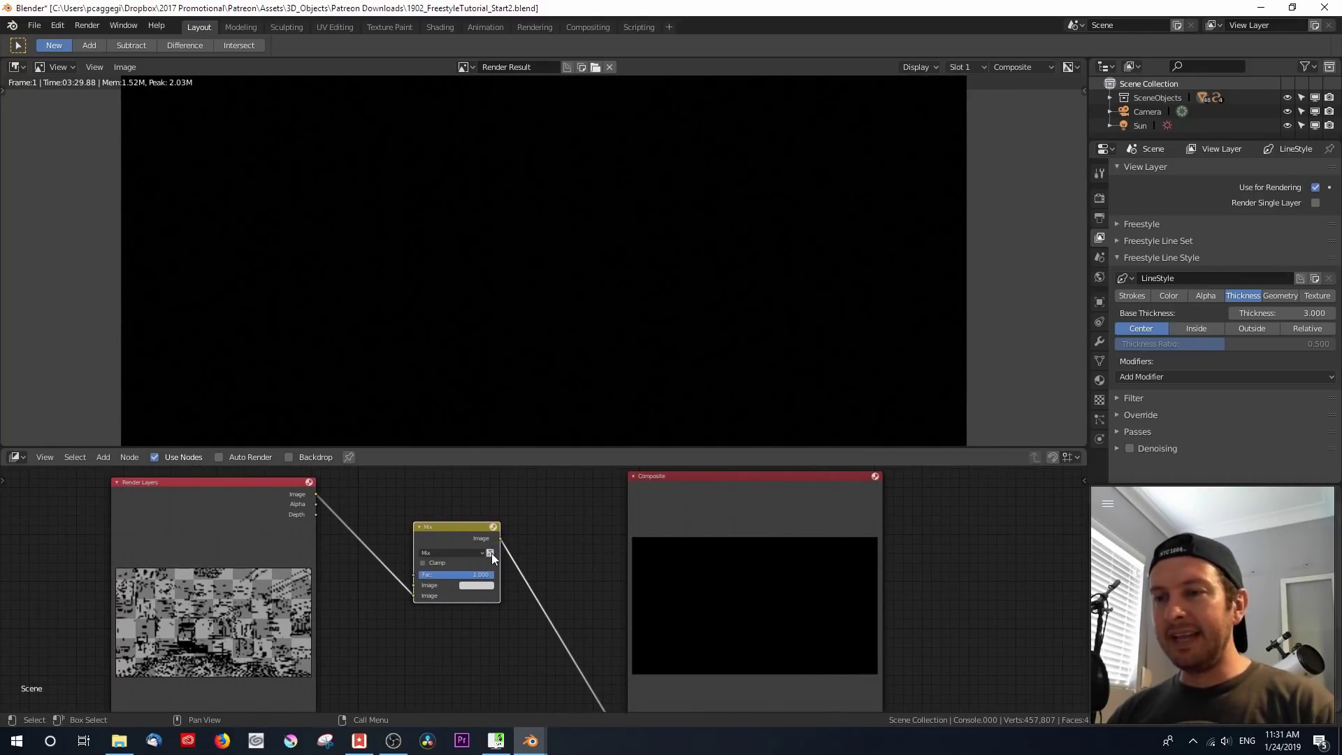
{"action": "scroll", "coordinate": [493, 552], "scroll_direction": "up", "scroll_amount": 2}
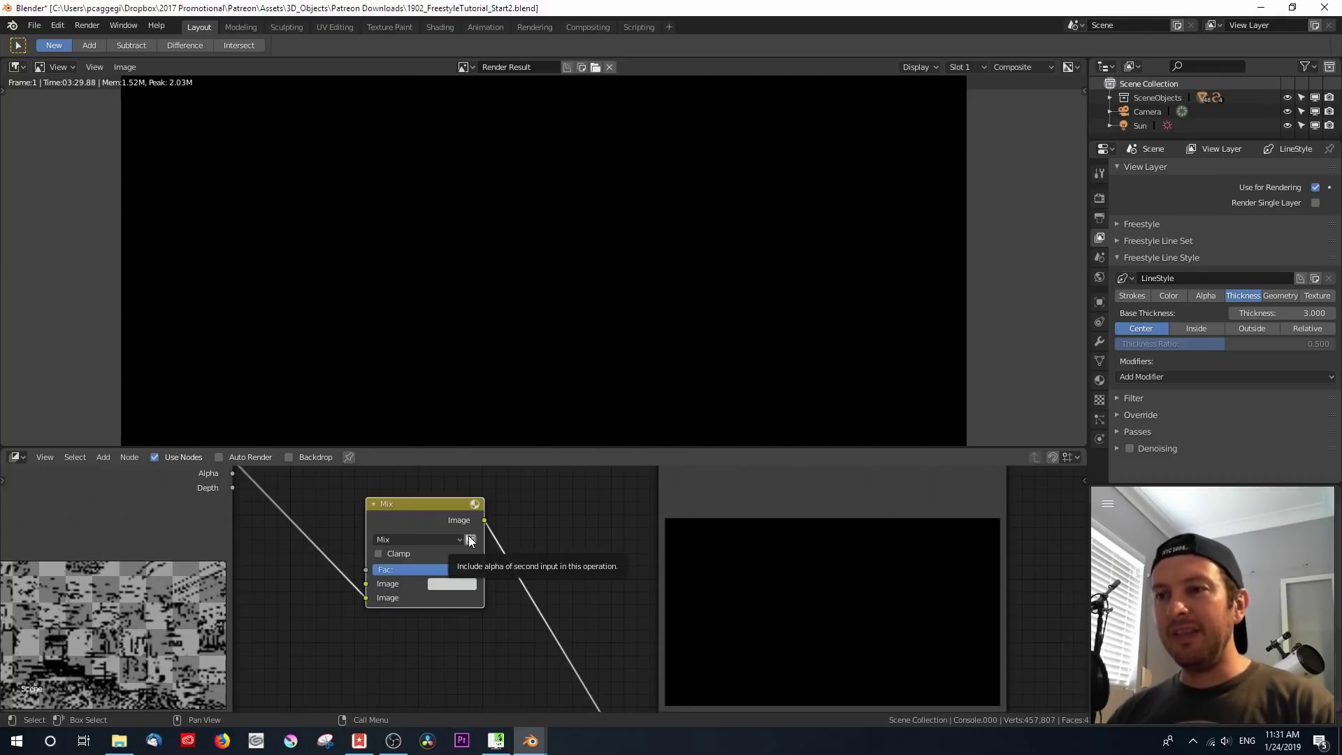
{"action": "left_click", "coordinate": [469, 539]}
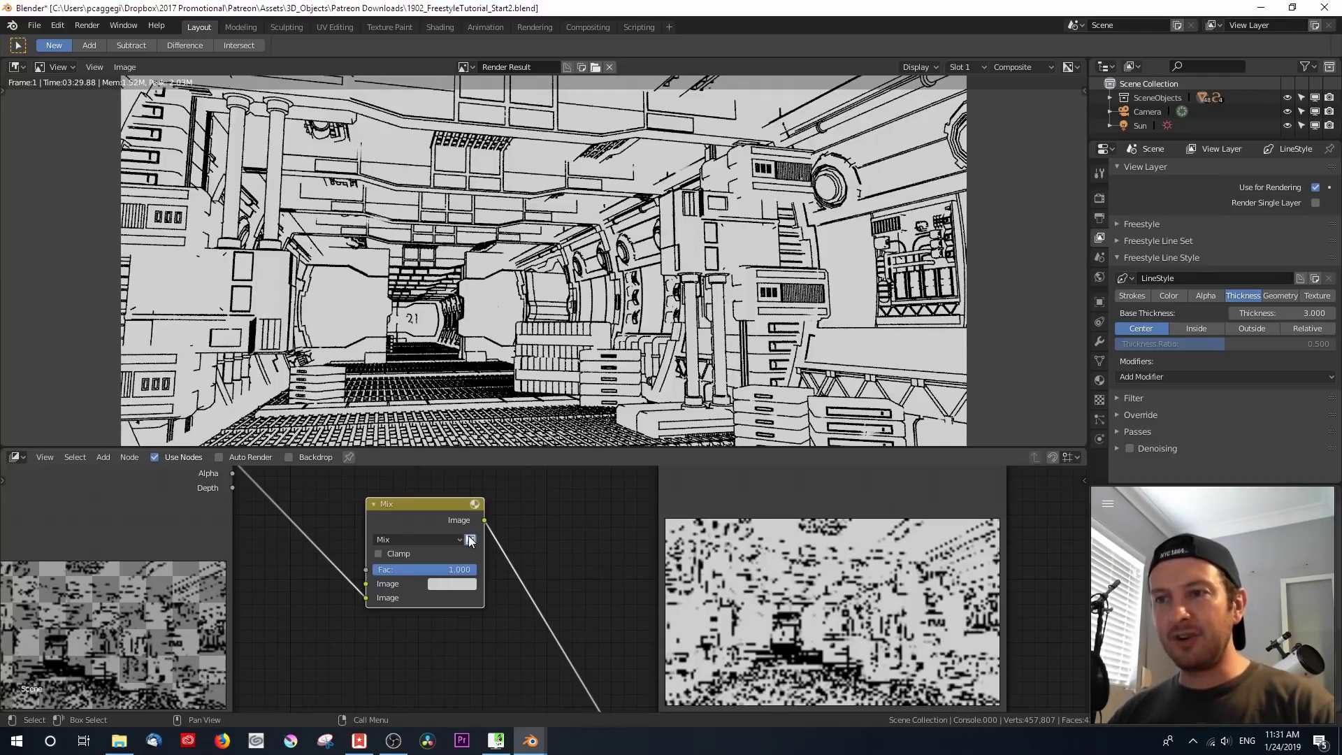
Rearrange the Render Layers, Mix and Composite nodes into a tidier, more compact layout
{"action": "scroll", "coordinate": [502, 576], "scroll_direction": "down", "scroll_amount": 2}
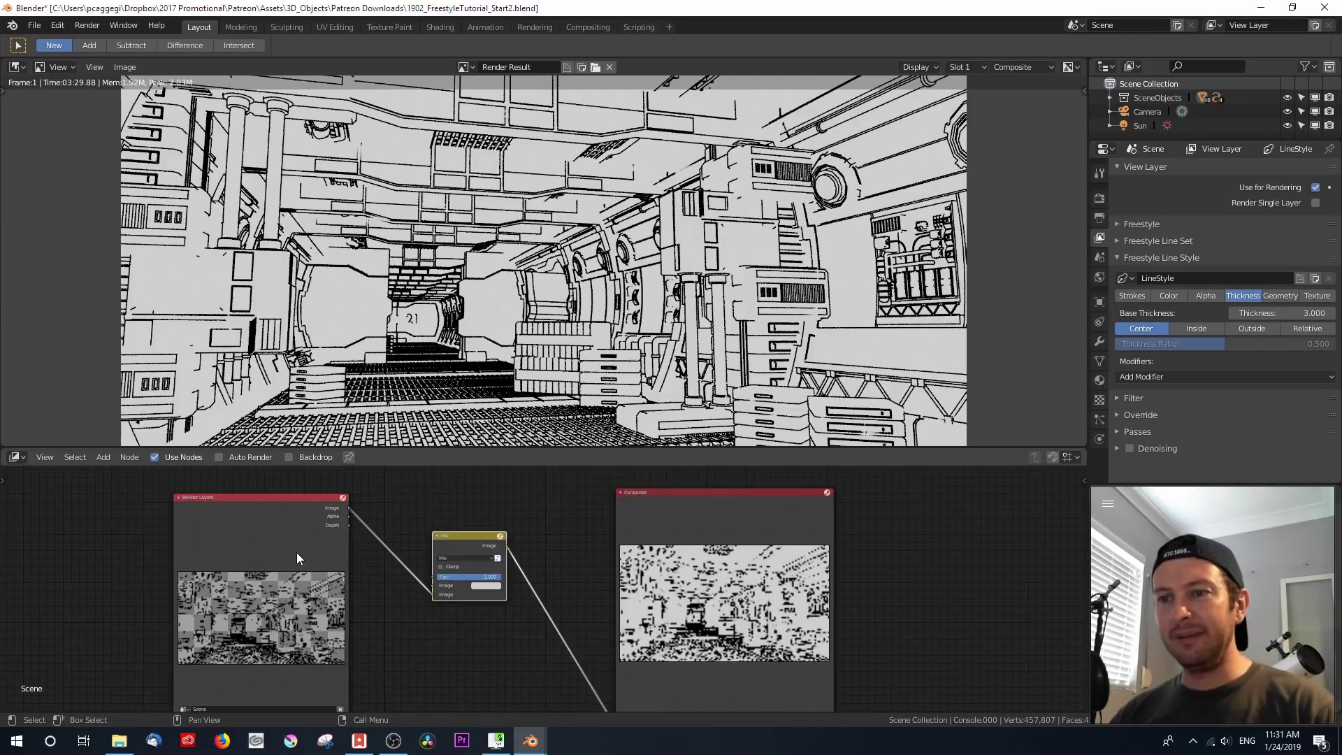
{"action": "scroll", "coordinate": [310, 552], "scroll_direction": "down", "scroll_amount": 1}
{"action": "left_click_drag", "start_coordinate": [324, 552], "coordinate": [329, 538]}
{"action": "left_click_drag", "start_coordinate": [719, 578], "coordinate": [684, 557]}
{"action": "left_click_drag", "start_coordinate": [458, 548], "coordinate": [455, 533]}
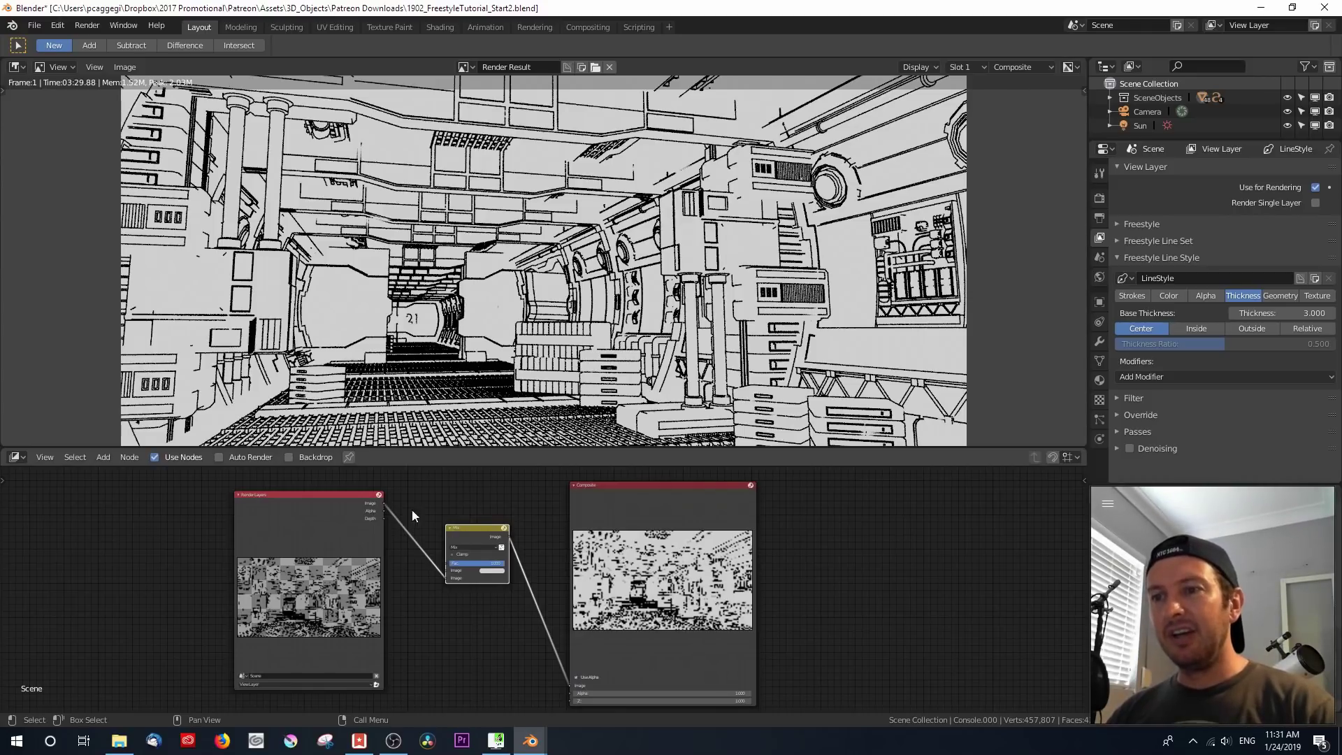
Check the Mix node's background color and examine the composited corridor linework at different magnifications
{"action": "scroll", "coordinate": [427, 532], "scroll_direction": "up", "scroll_amount": 1}
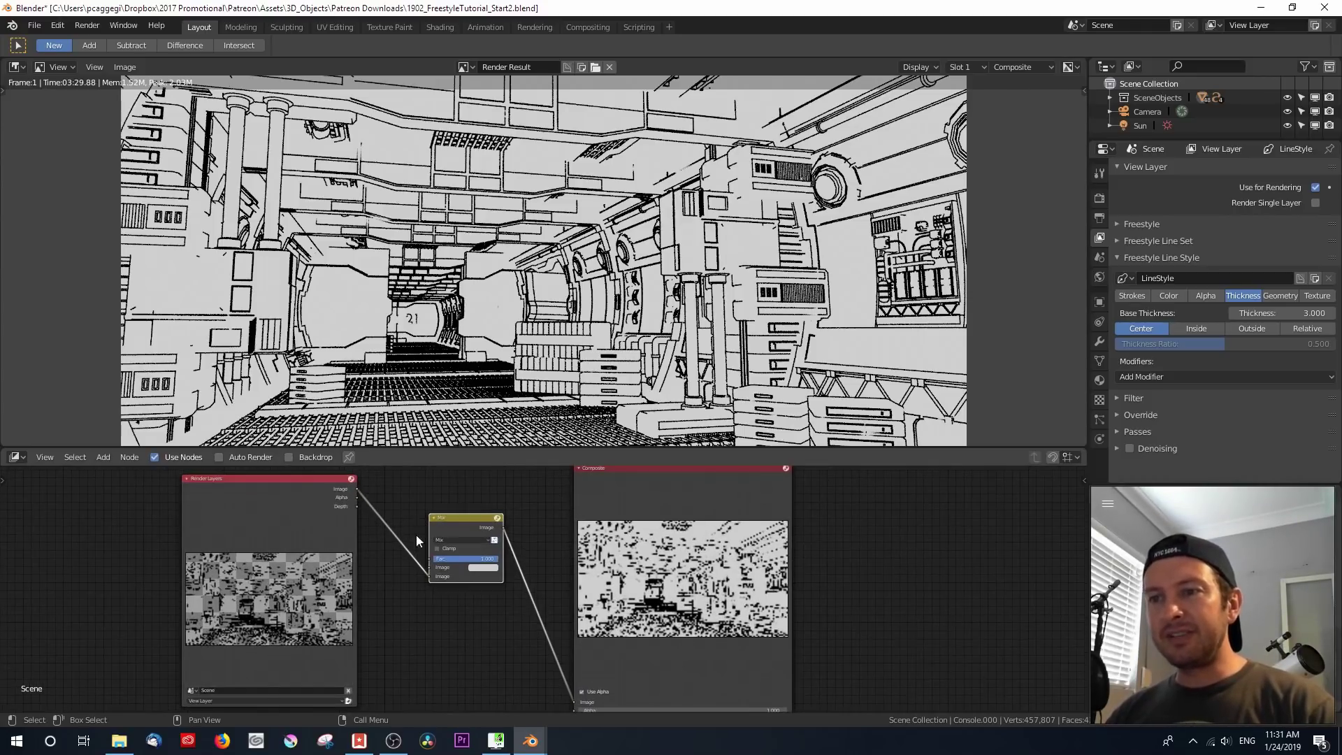
{"action": "left_click", "coordinate": [480, 567]}
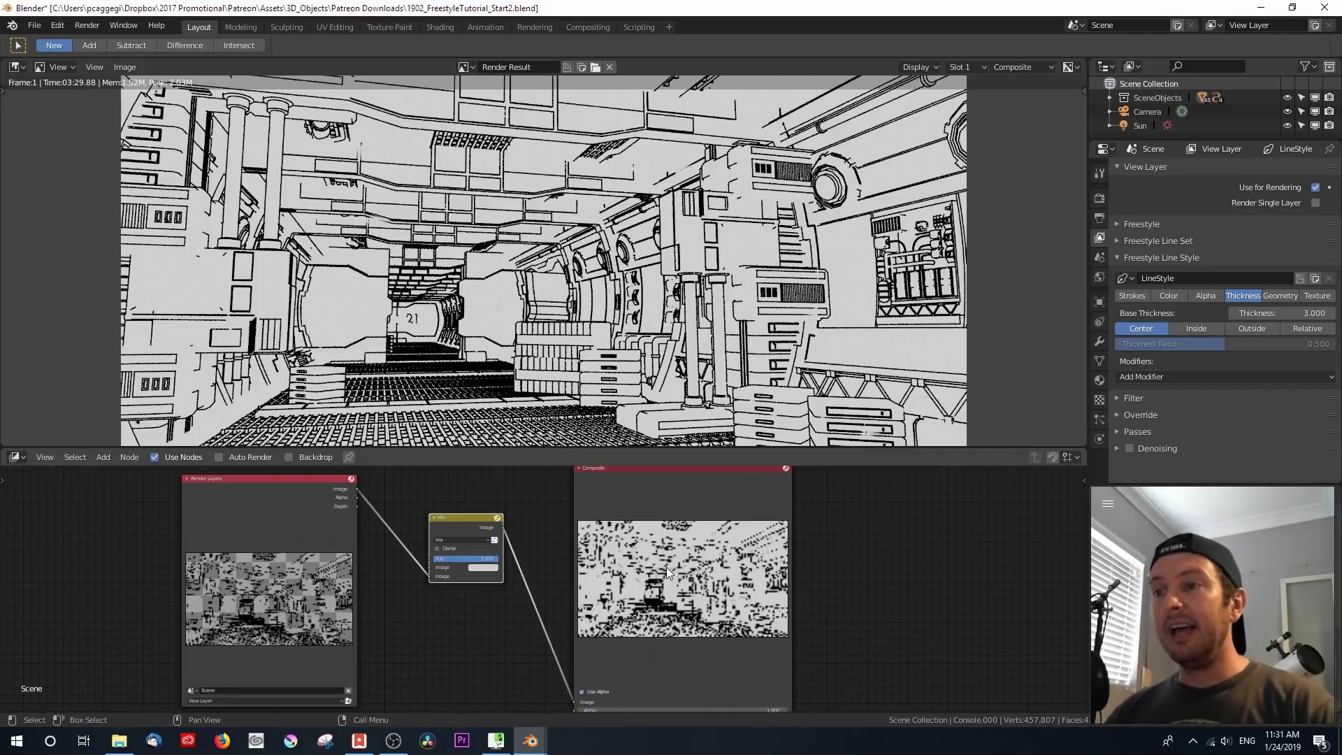
{"action": "scroll", "coordinate": [523, 316], "scroll_direction": "down", "scroll_amount": 1}
{"action": "scroll", "coordinate": [523, 313], "scroll_direction": "down", "scroll_amount": 1}
{"action": "scroll", "coordinate": [522, 312], "scroll_direction": "up", "scroll_amount": 1}
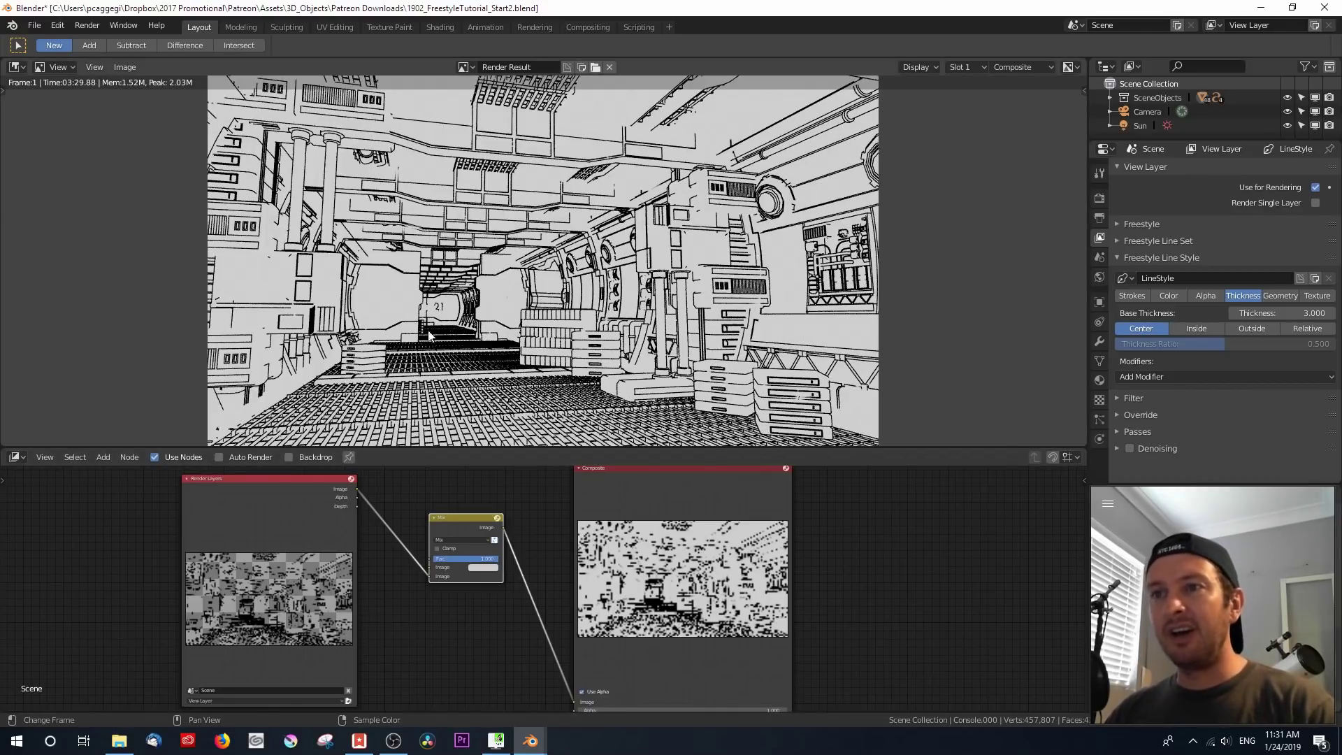
{"action": "scroll", "coordinate": [454, 291], "scroll_direction": "up", "scroll_amount": 2}
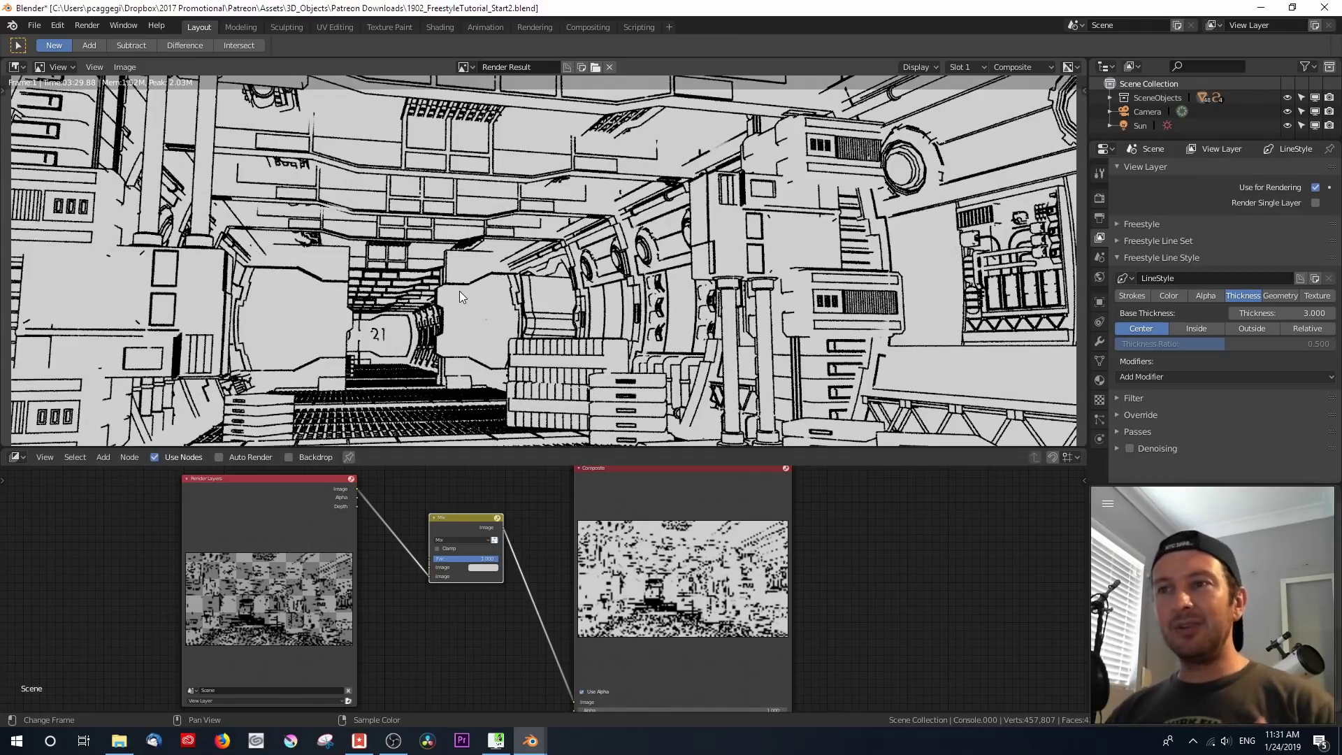
{"action": "scroll", "coordinate": [463, 296], "scroll_direction": "down", "scroll_amount": 1}
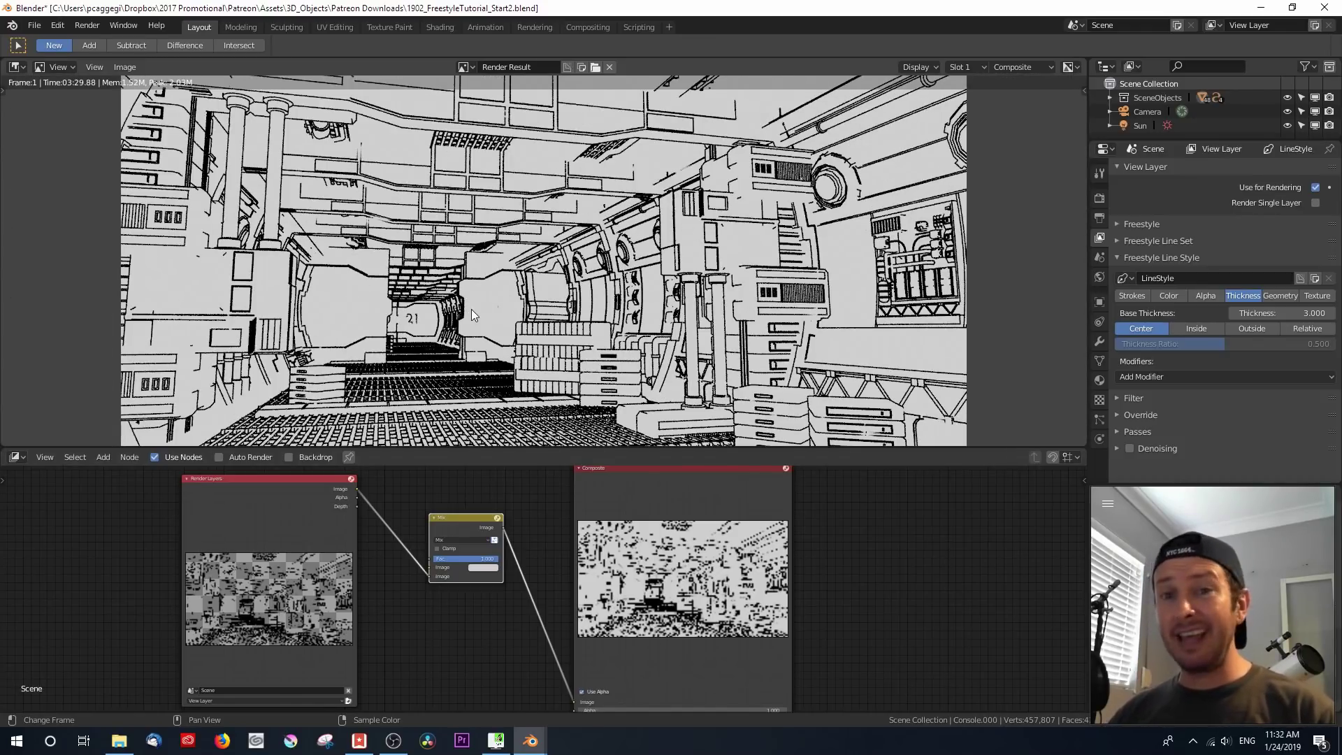
Compare the current render with the reference linework in the 1902_FreestyleTutorial_working.blend window, and return to the 1902_FreestyleTutorial_Start2.blend window
{"action": "scroll", "coordinate": [471, 309], "scroll_direction": "down", "scroll_amount": 1}
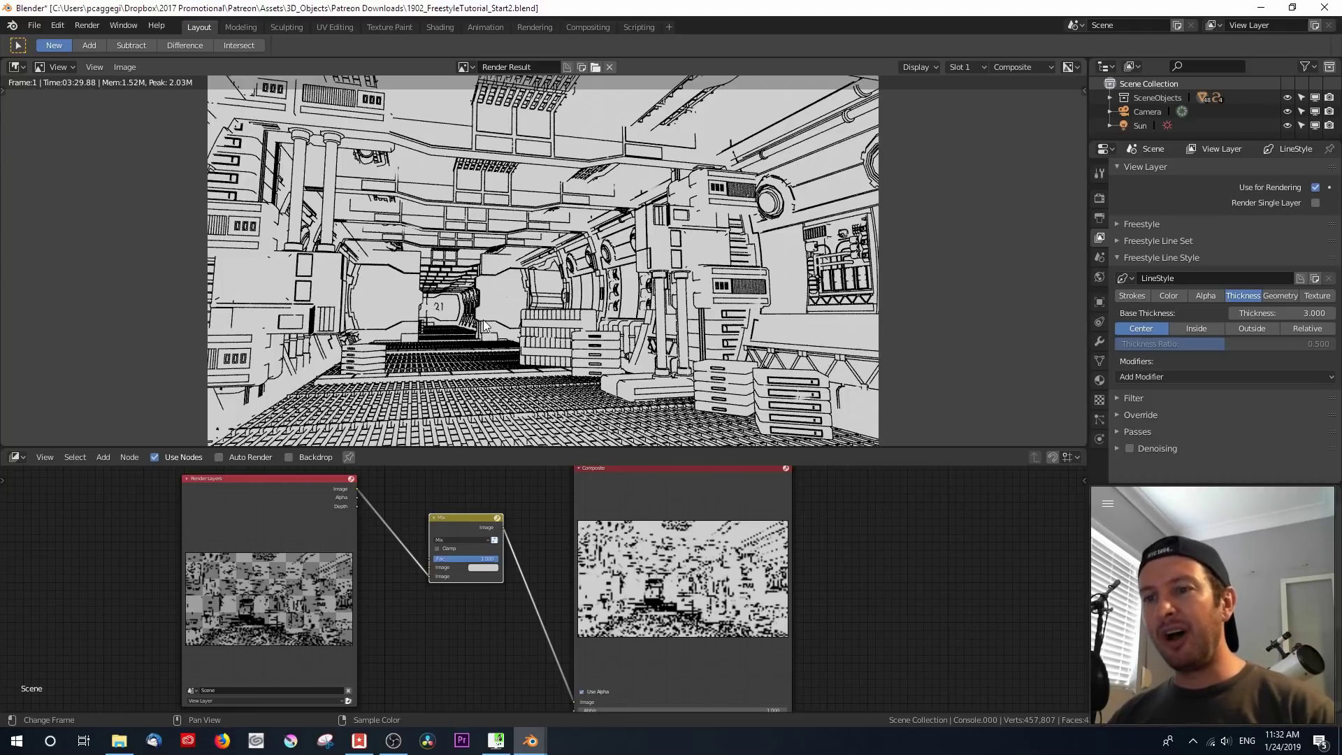
{"action": "mouse_move", "coordinate": [530, 741]}
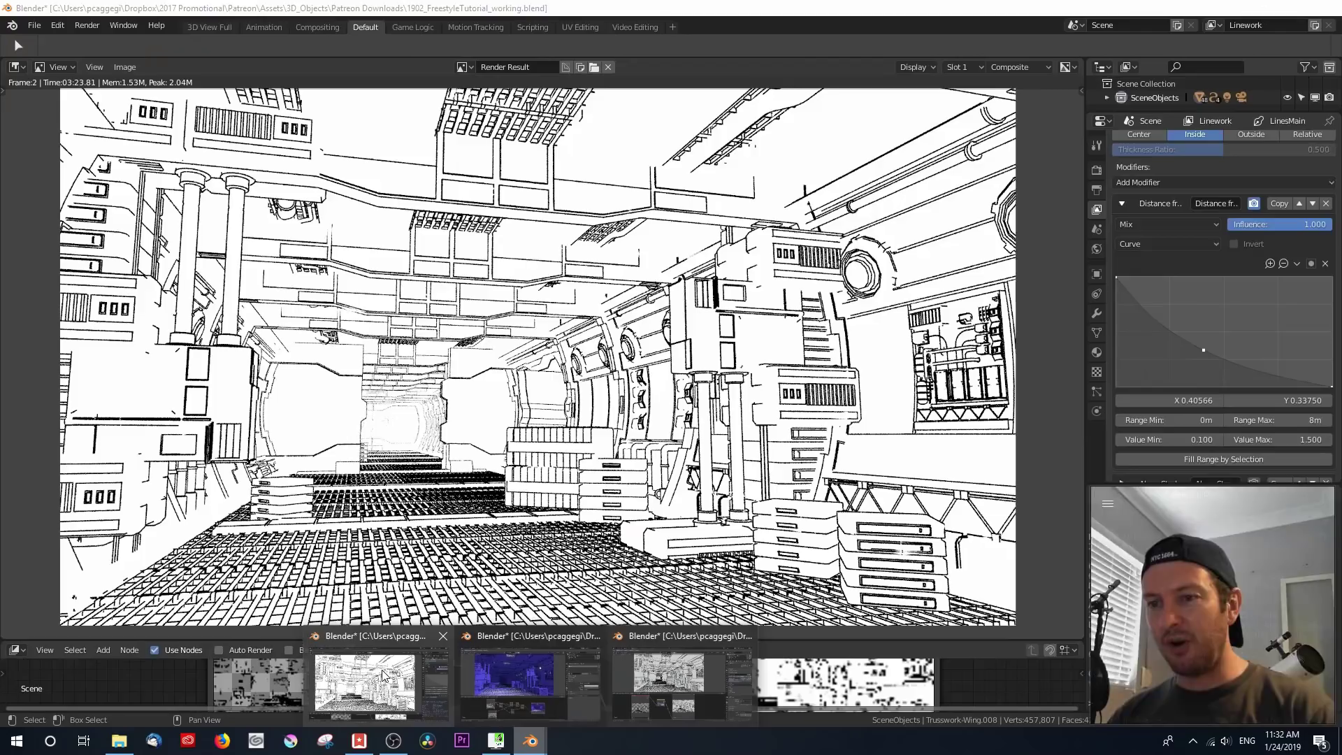
{"action": "left_click", "coordinate": [383, 675]}
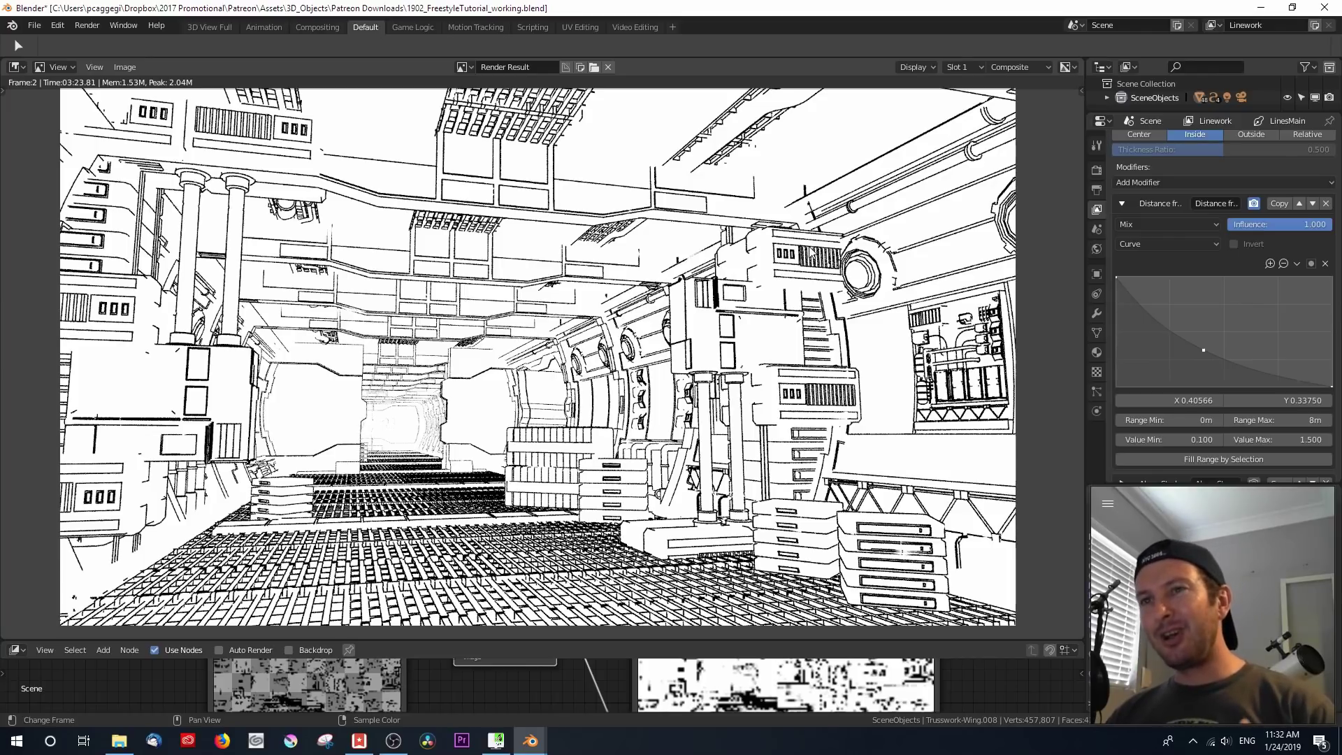
{"action": "mouse_move", "coordinate": [529, 741]}
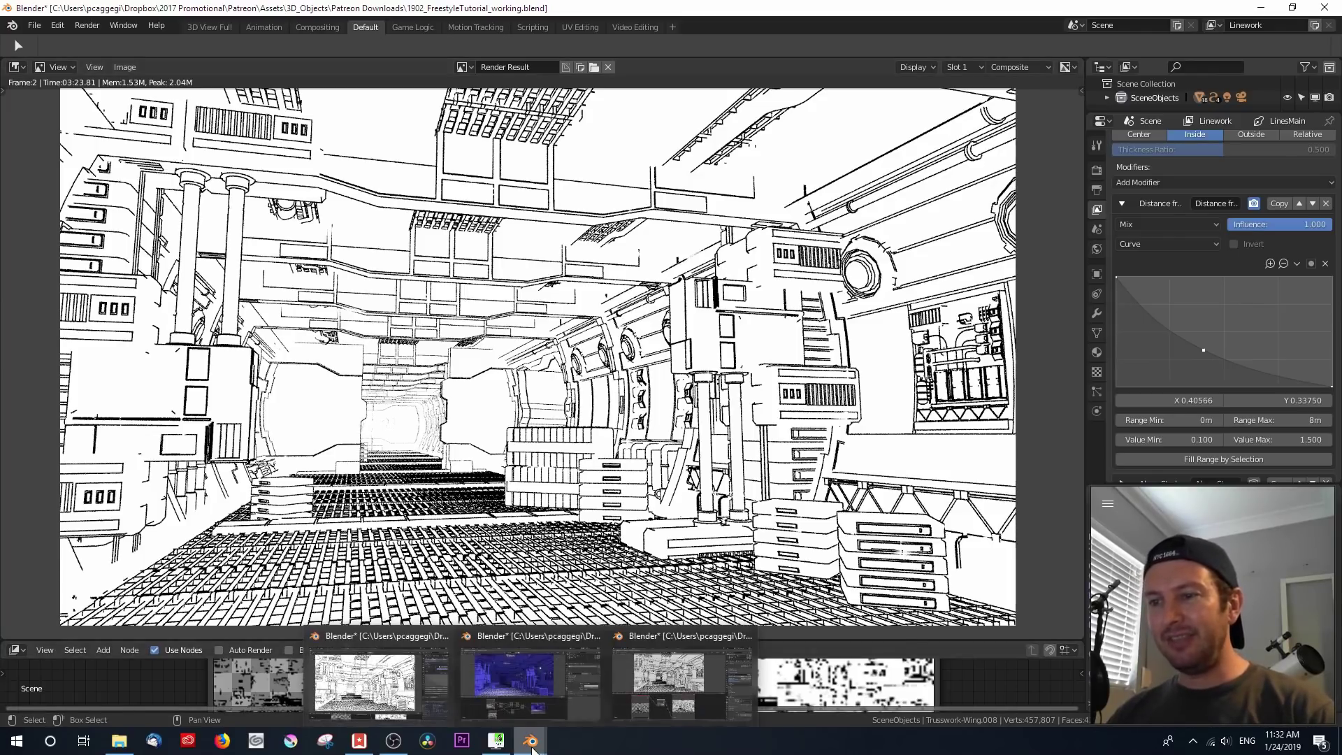
{"action": "left_click", "coordinate": [669, 678]}
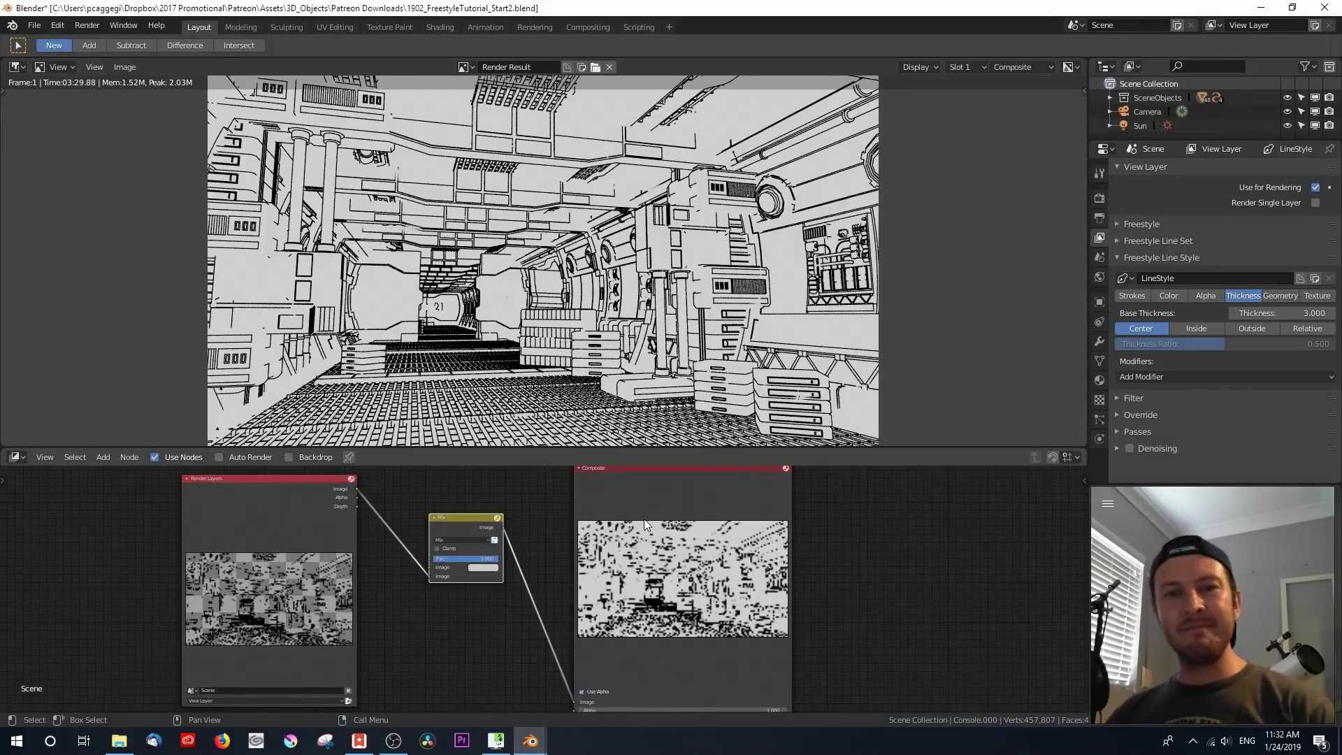
Move the Composite node slightly away from the Mix node, widen the properties area, and change the lower properties editor into a Python Console
{"action": "scroll", "coordinate": [593, 528], "scroll_direction": "down", "scroll_amount": 1}
{"action": "left_click_drag", "start_coordinate": [628, 501], "coordinate": [655, 503]}
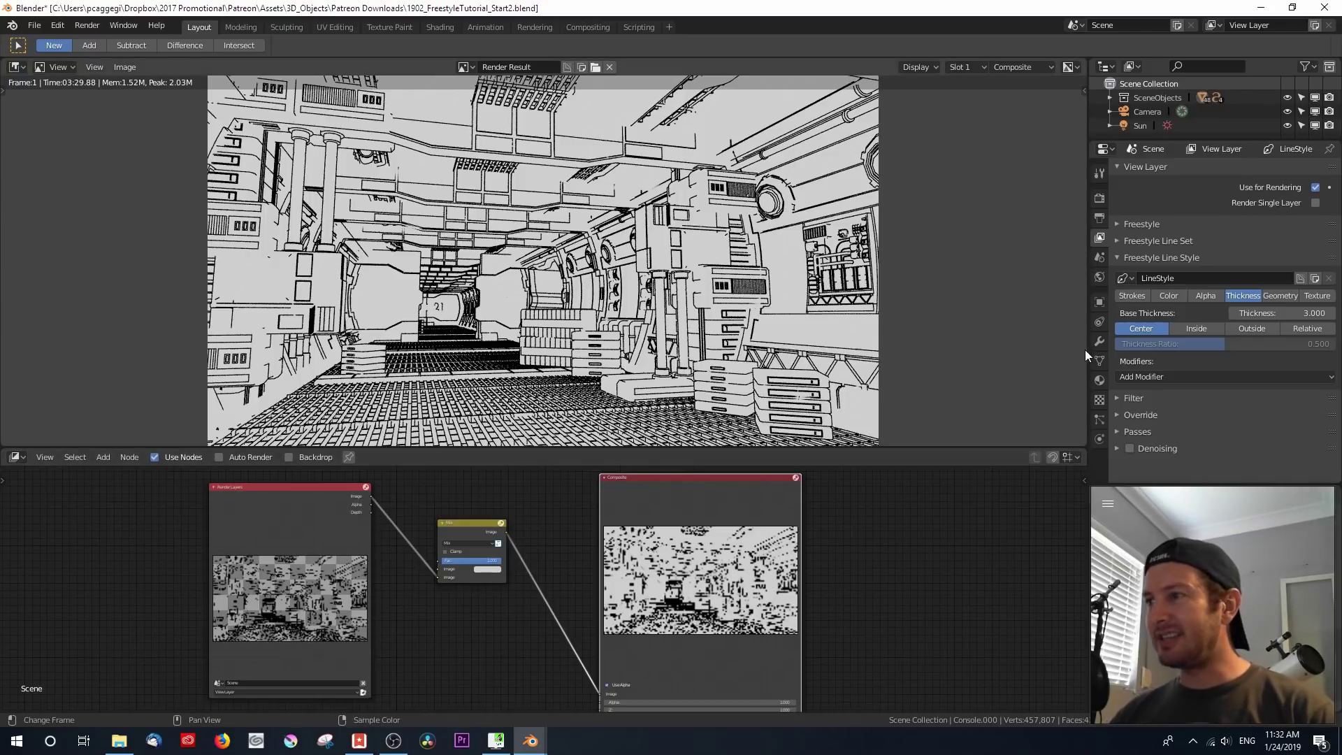
{"action": "left_click_drag", "start_coordinate": [1088, 351], "coordinate": [1011, 353]}
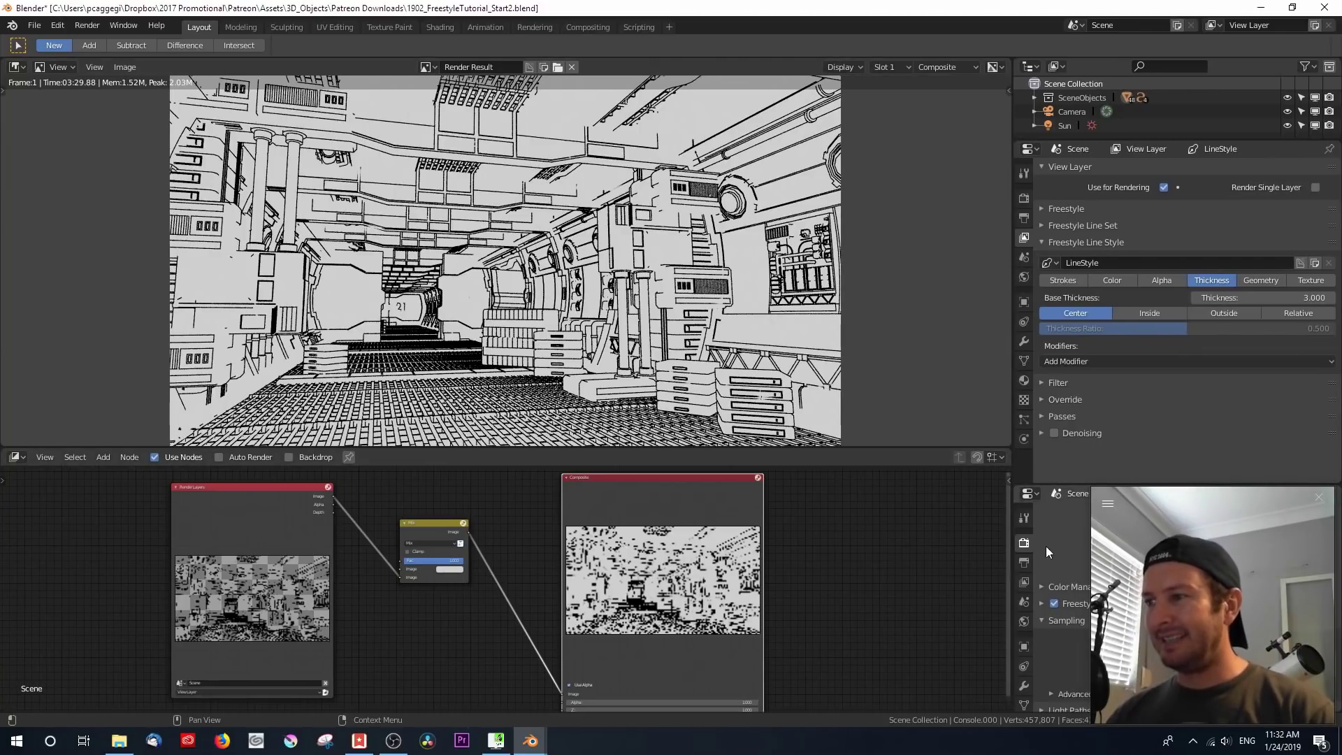
{"action": "left_click", "coordinate": [1033, 493]}
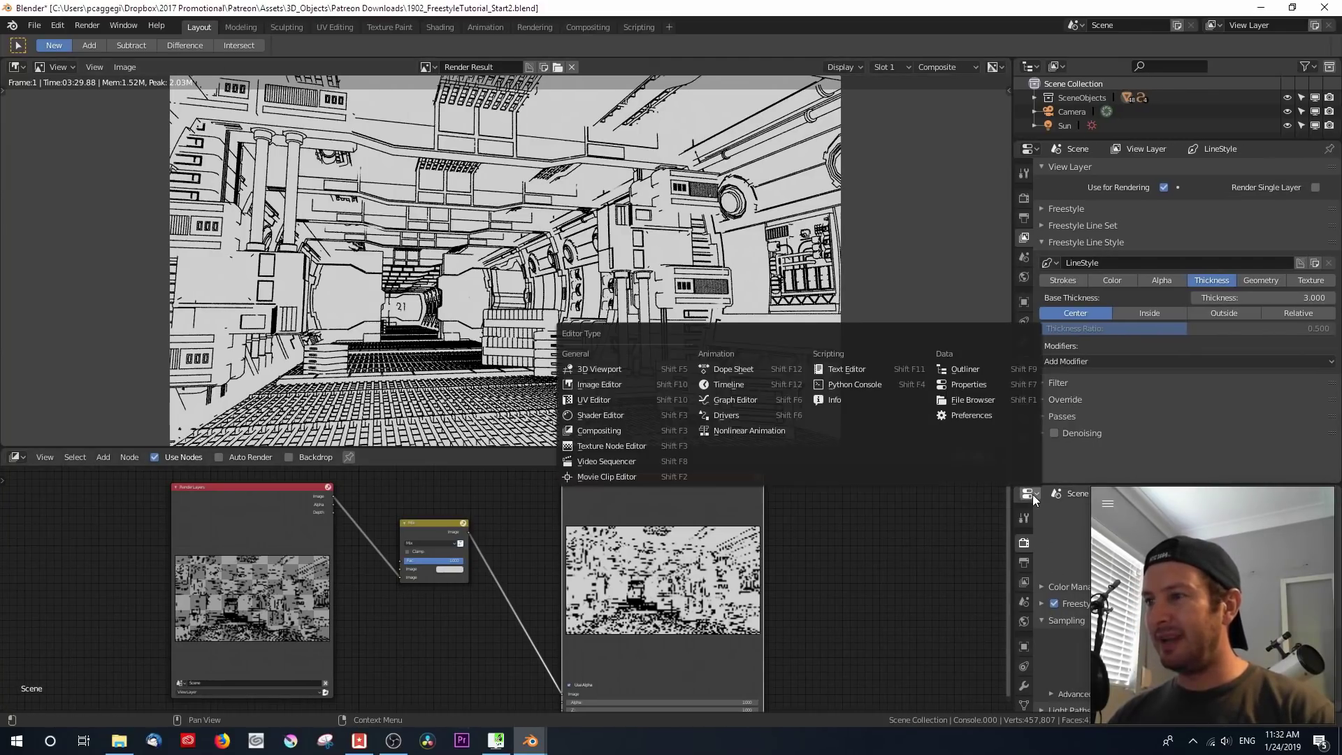
{"action": "left_click", "coordinate": [851, 379]}
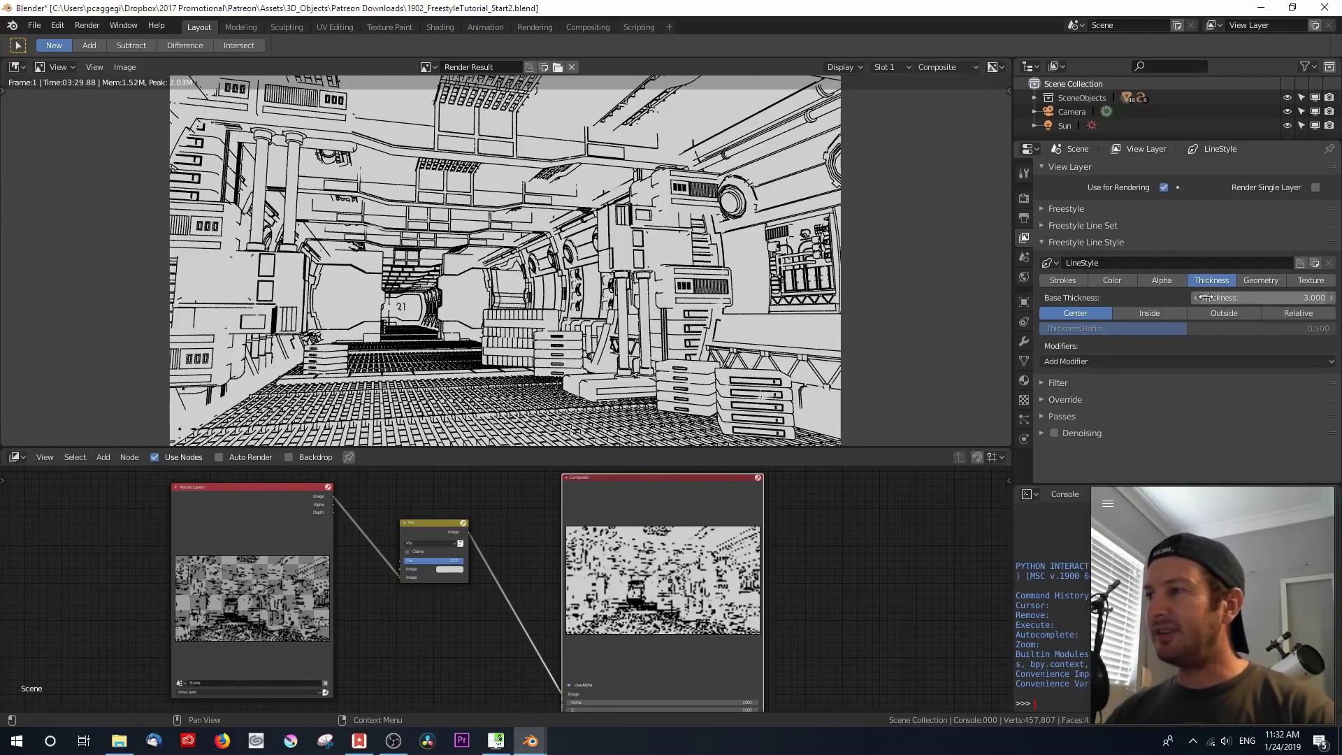
Check the Freestyle line thickness settings in the render properties, and return to the view layer's line style settings
{"action": "left_click", "coordinate": [1024, 199]}
{"action": "left_click", "coordinate": [1047, 442]}
{"action": "scroll", "coordinate": [1138, 414], "scroll_direction": "down", "scroll_amount": 2}
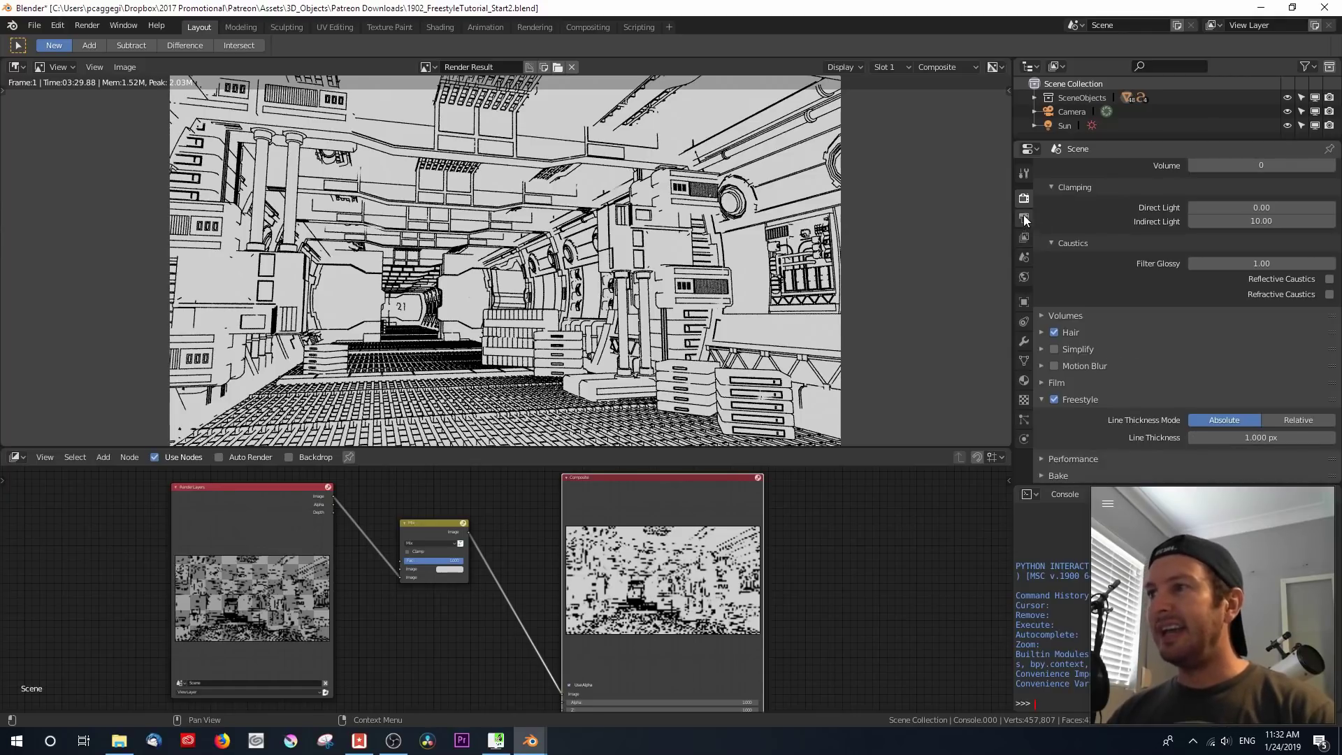
{"action": "left_click", "coordinate": [1024, 238]}
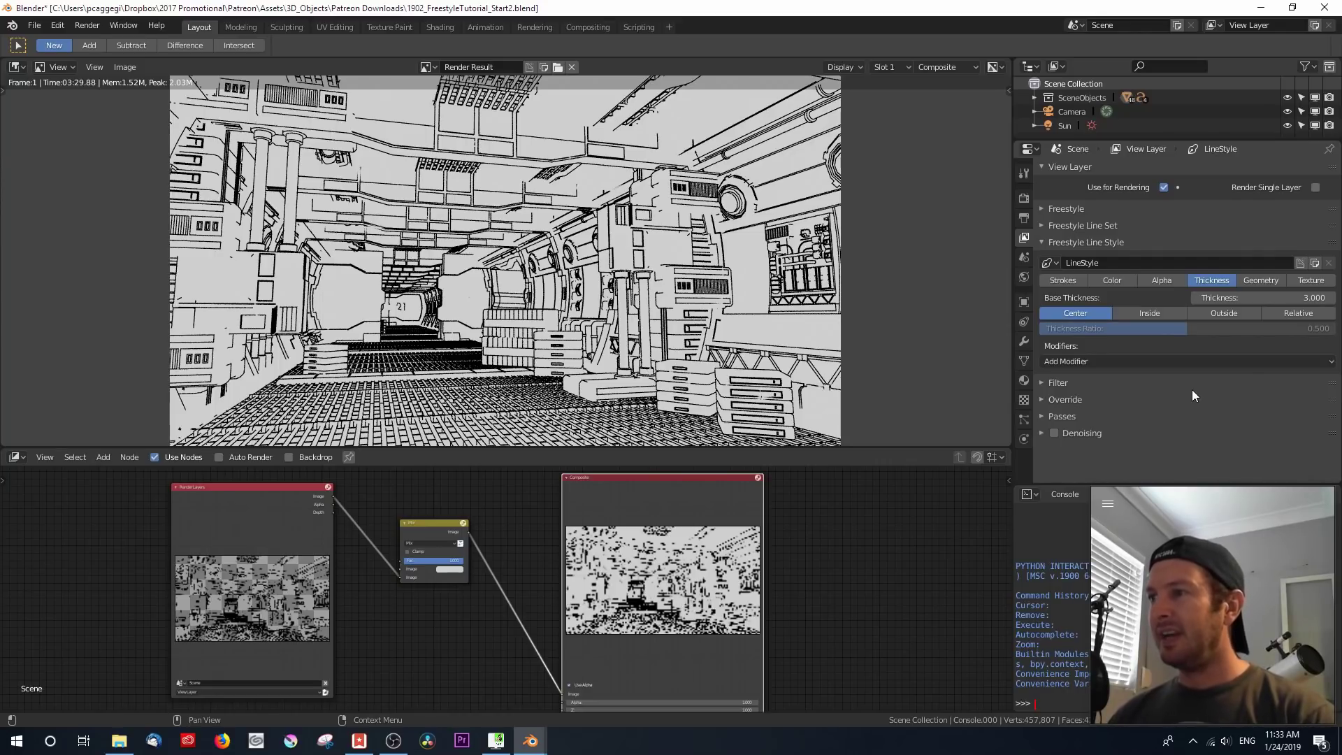
Add a Distance from Camera modifier to the LineStyle's thickness and review its blend and mapping settings
{"action": "left_click", "coordinate": [1147, 363]}
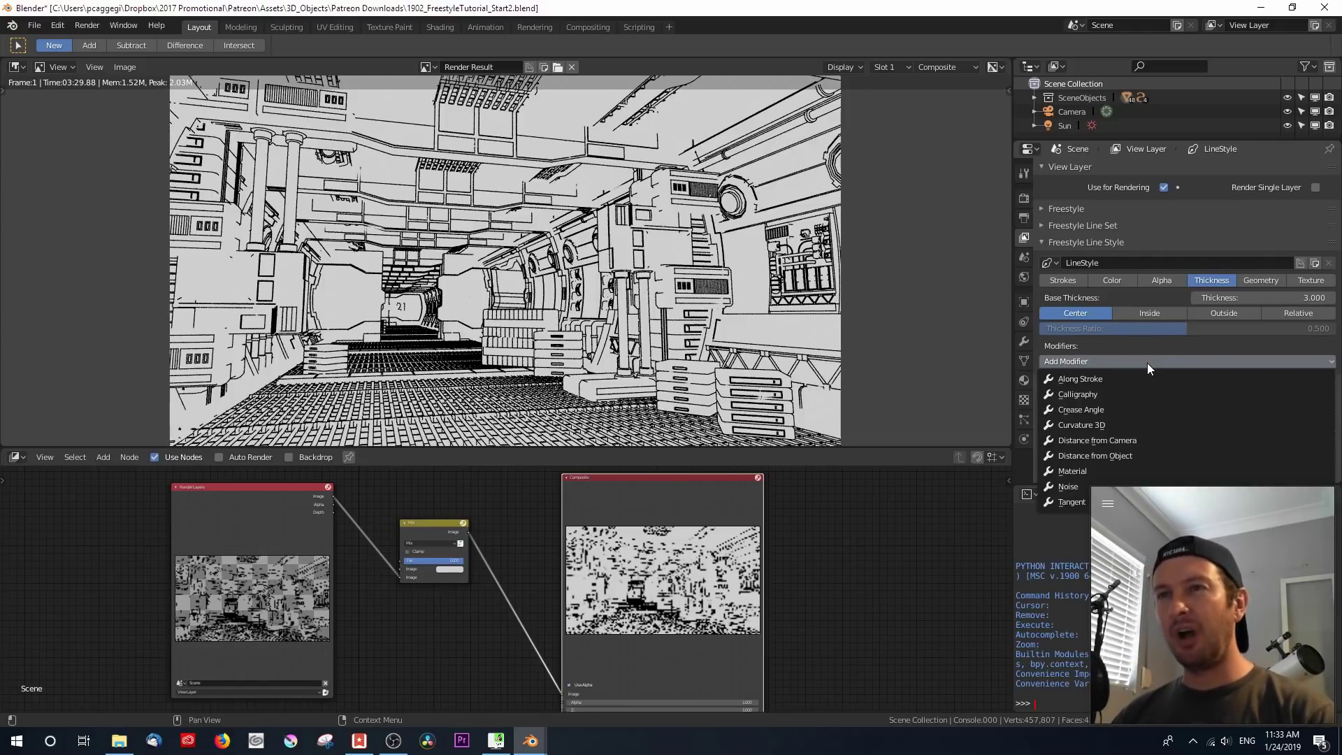
{"action": "left_click", "coordinate": [1139, 440]}
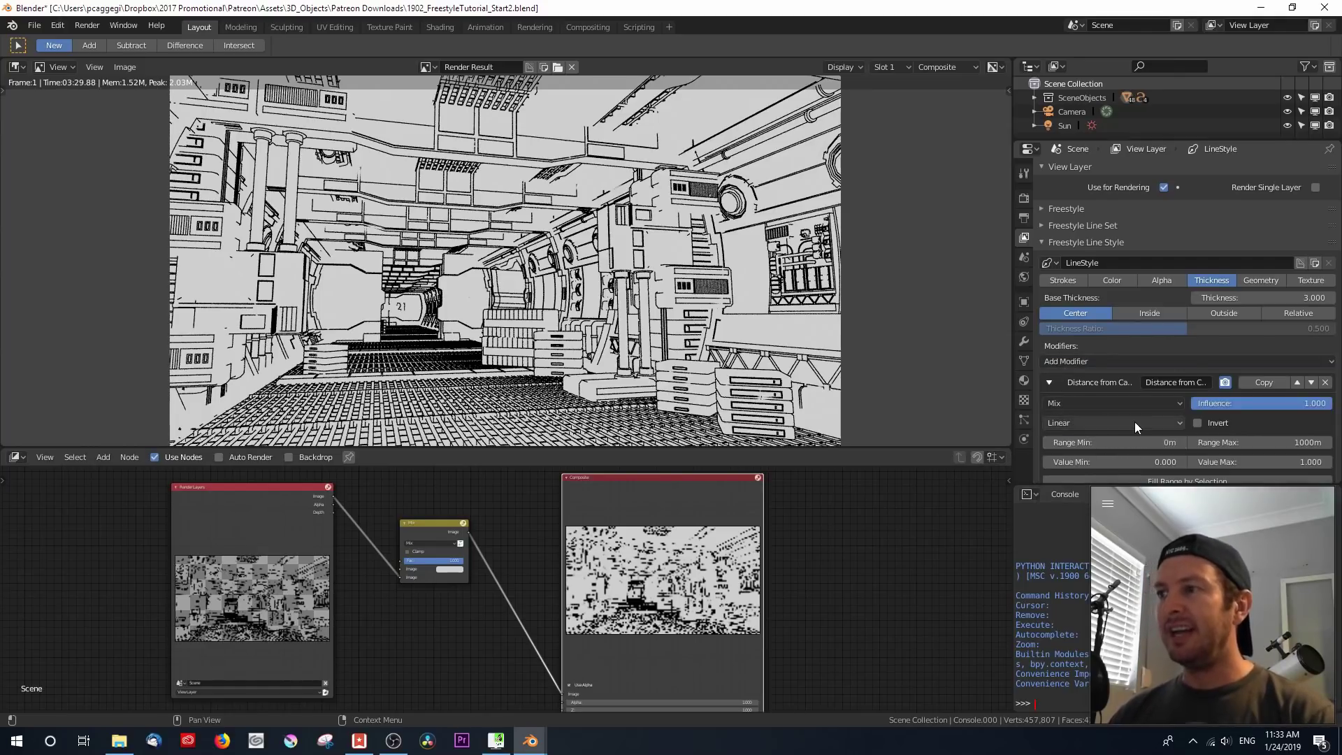
{"action": "scroll", "coordinate": [1134, 421], "scroll_direction": "down", "scroll_amount": 3}
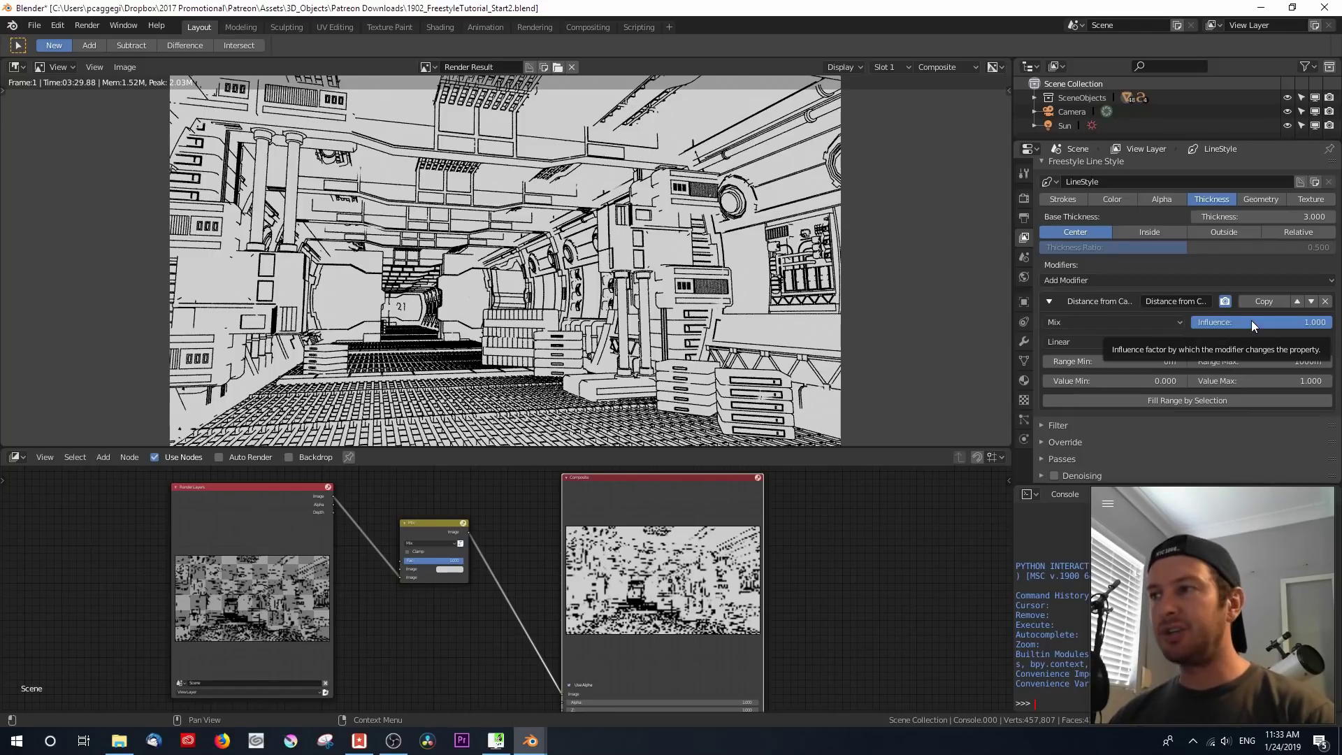
{"action": "left_click", "coordinate": [1163, 317]}
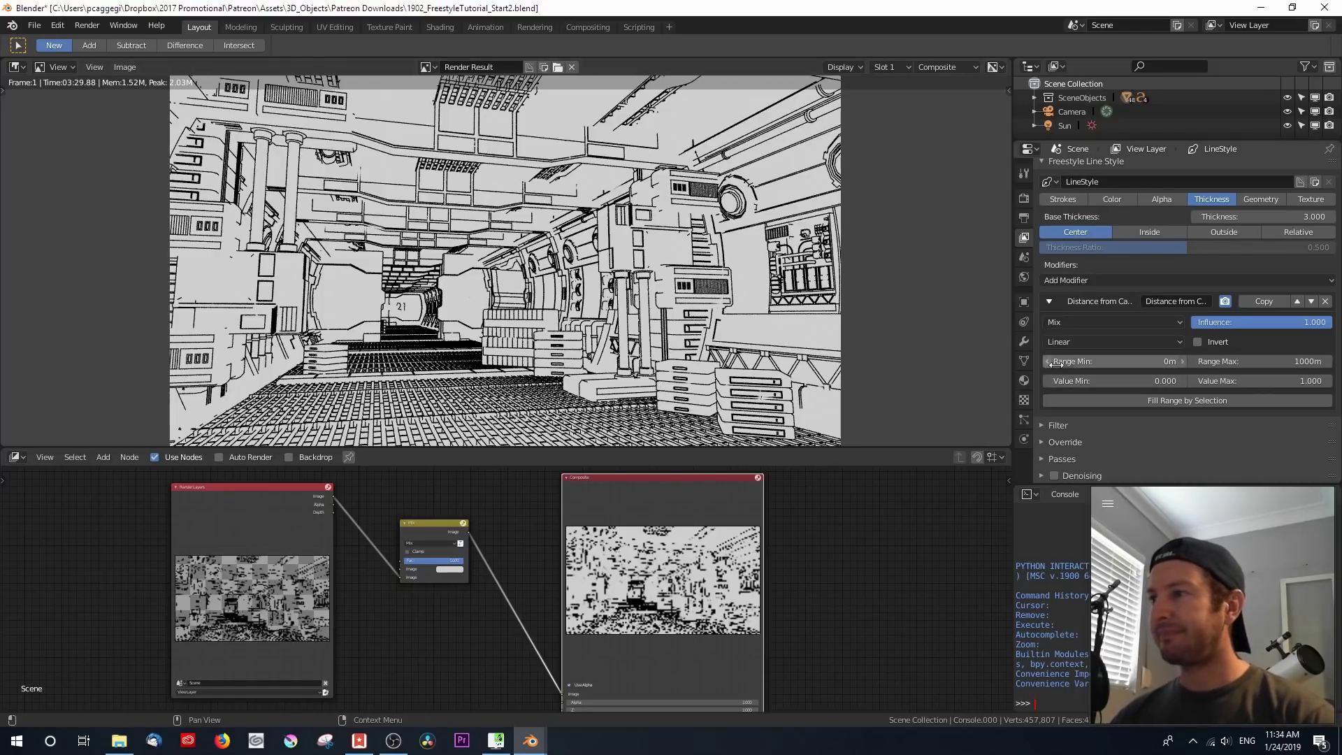
{"action": "left_click", "coordinate": [1180, 342]}
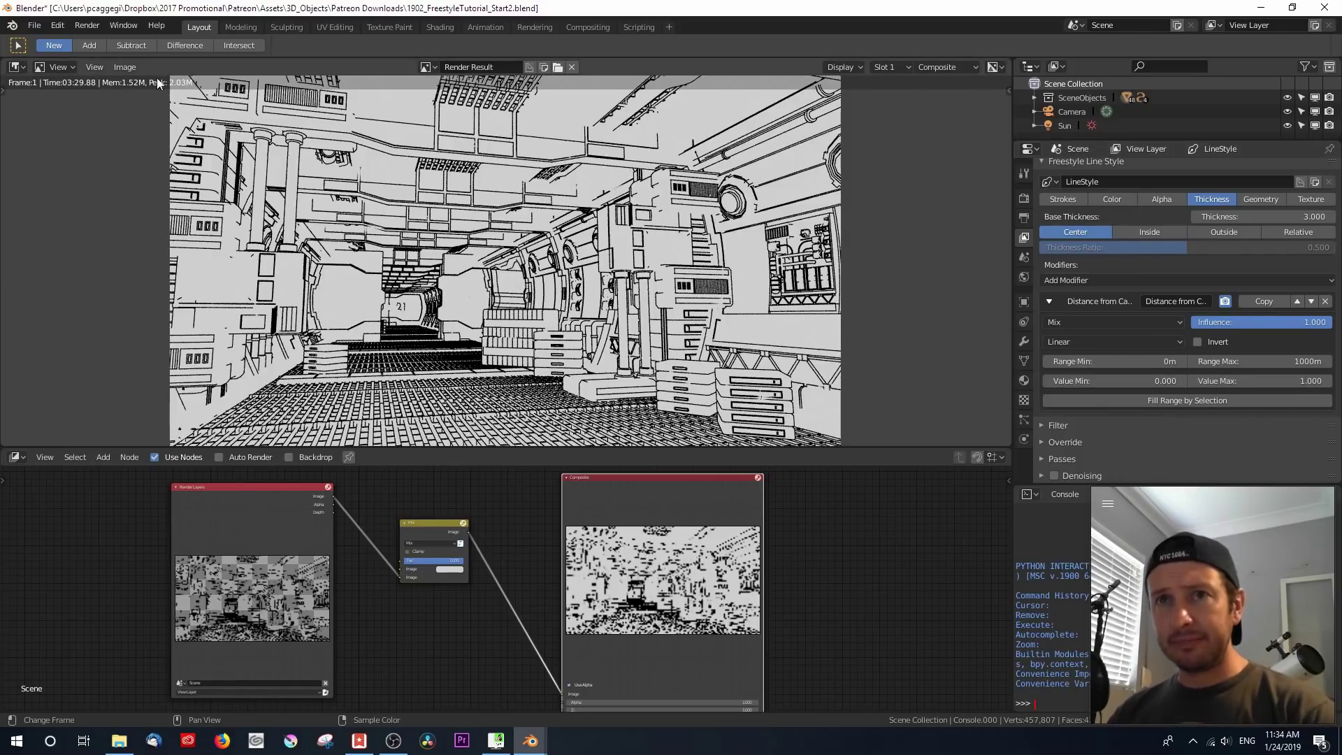
Change the render result area into a 3D Viewport showing the whole corridor from the top
{"action": "left_click", "coordinate": [17, 66]}
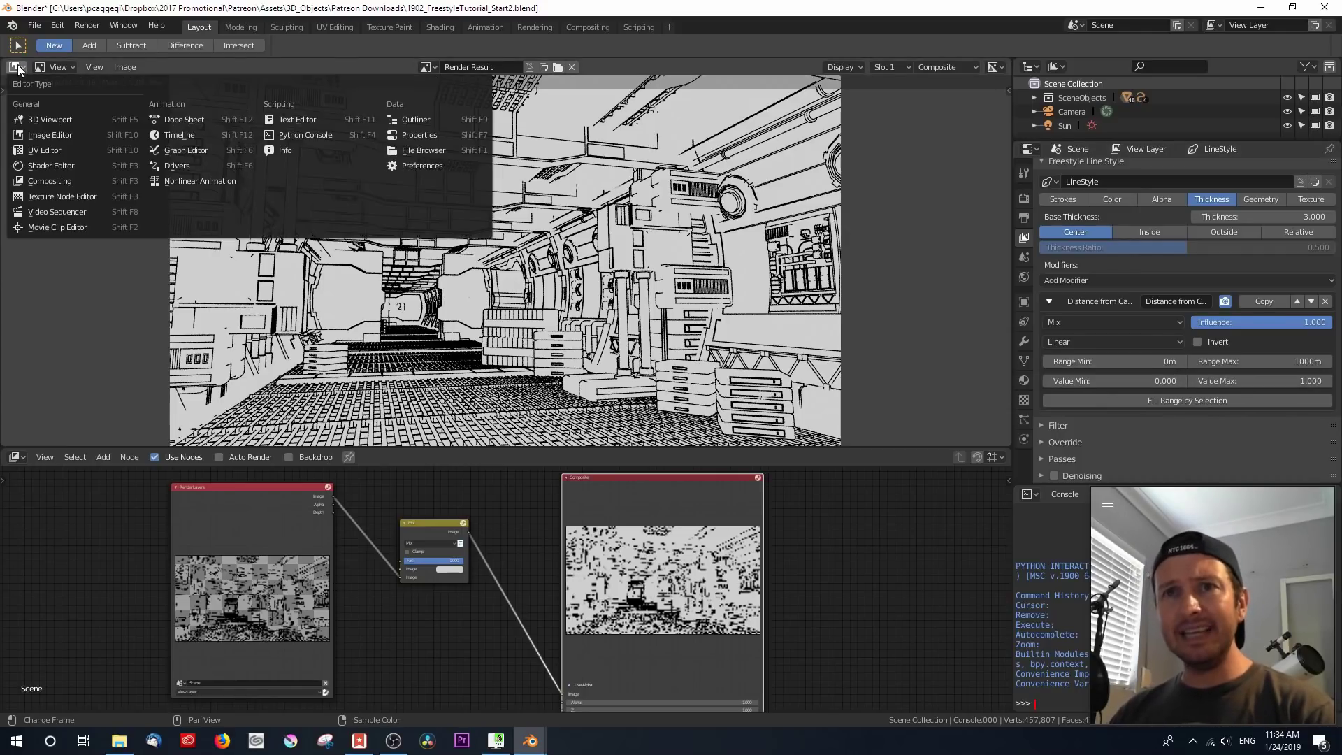
{"action": "left_click", "coordinate": [43, 119]}
{"action": "key", "text": "KP_0"}
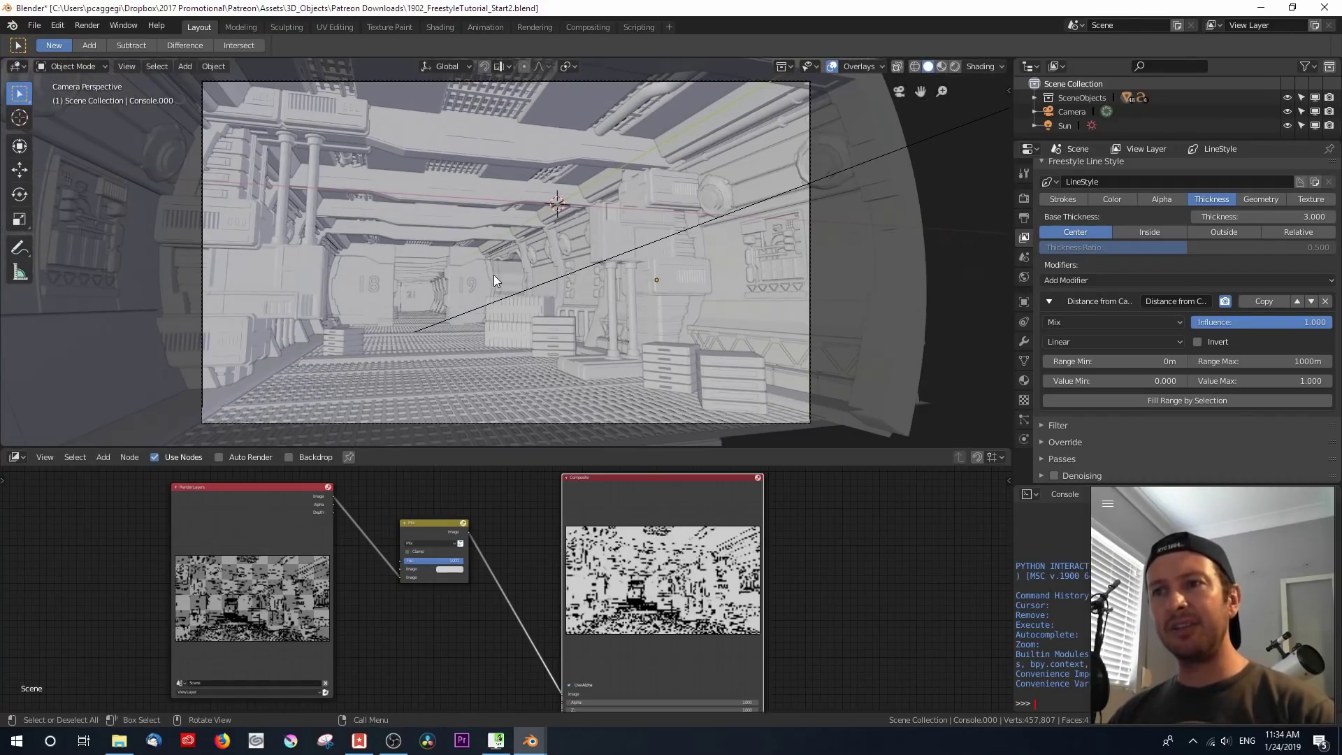
{"action": "key", "text": "KP_7"}
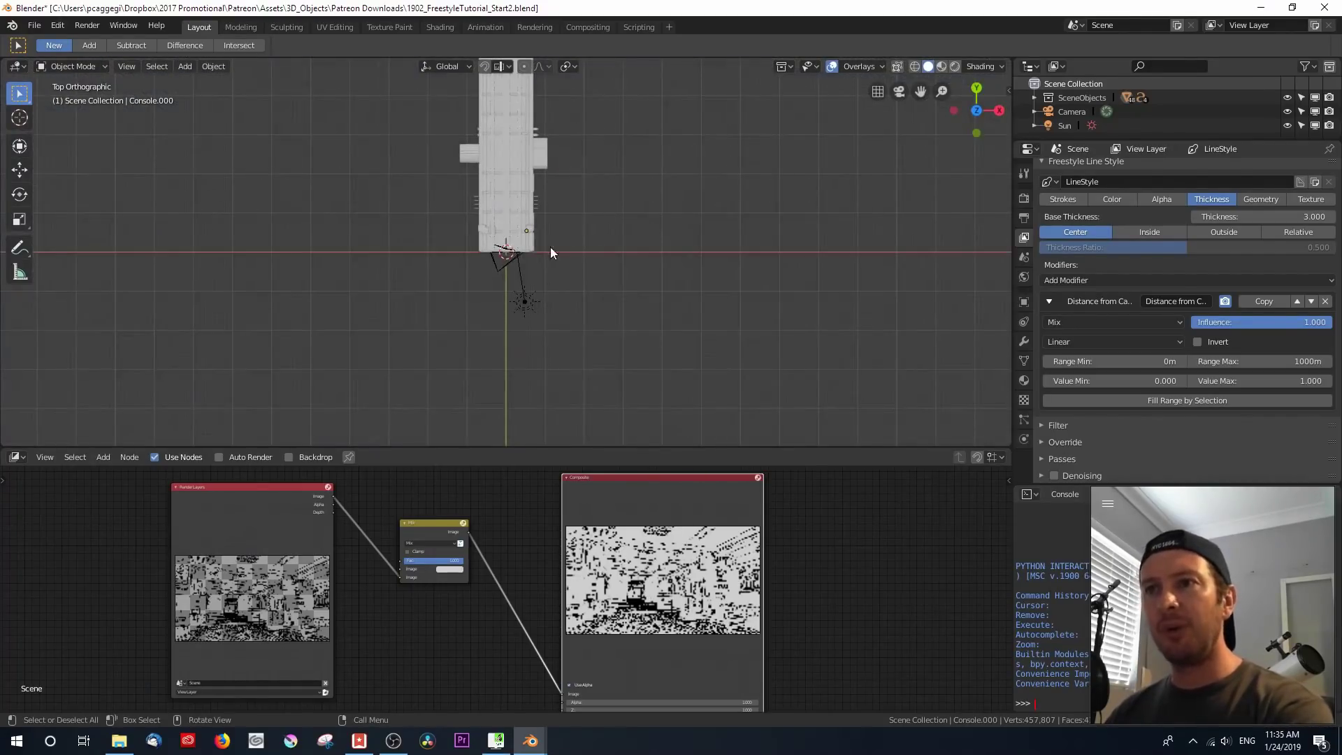
{"action": "scroll", "coordinate": [569, 203], "scroll_direction": "down", "scroll_amount": 2}
{"action": "middle_click_drag", "start_coordinate": [569, 203], "coordinate": [605, 299], "text": "shift"}
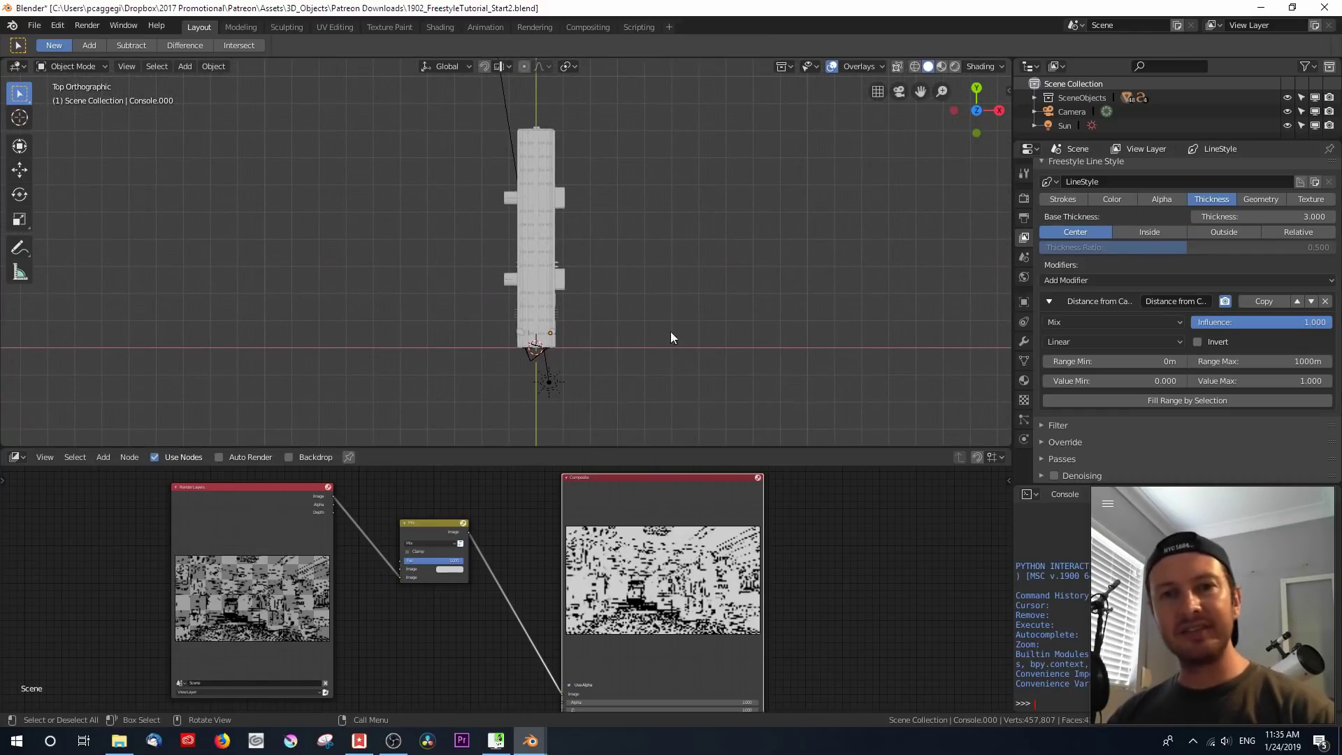
Select the camera at the near end of the corridor in the top view
{"action": "scroll", "coordinate": [670, 331], "scroll_direction": "up", "scroll_amount": 3}
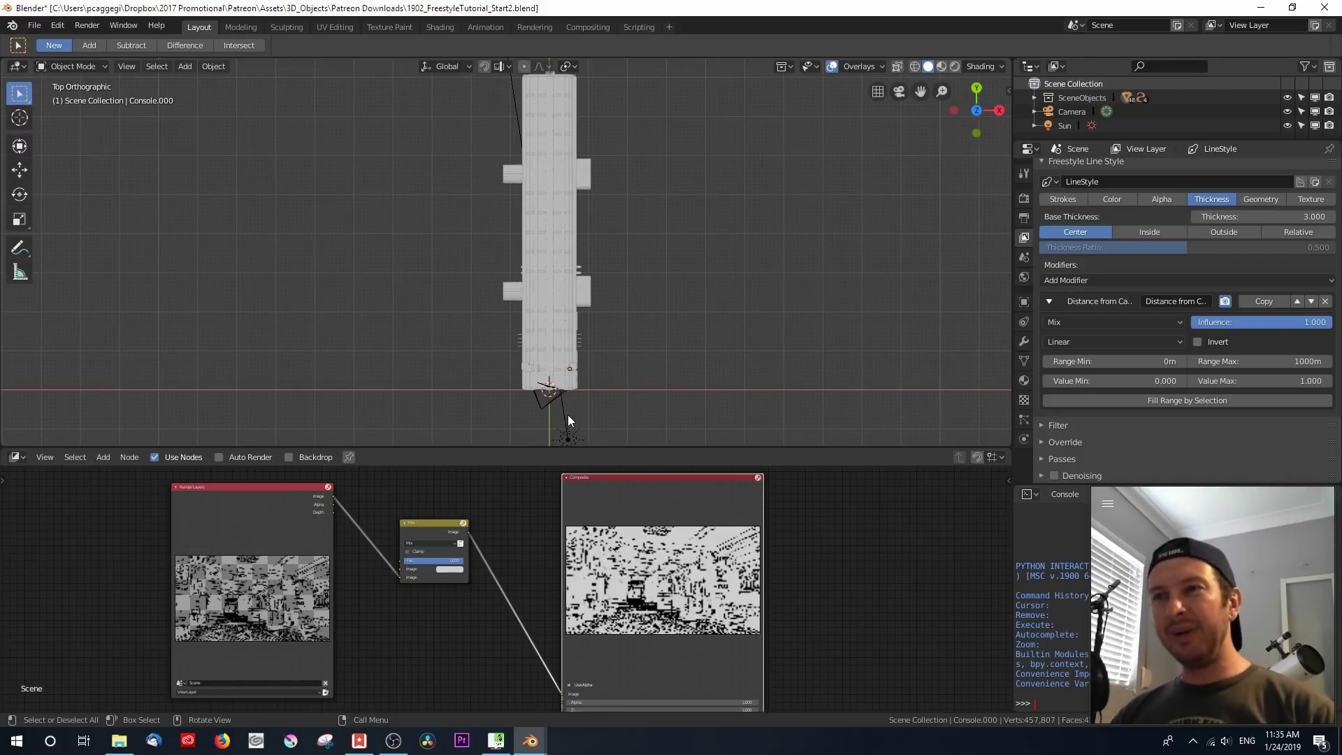
{"action": "left_click", "coordinate": [548, 409]}
{"action": "middle_click_drag", "start_coordinate": [626, 354], "coordinate": [597, 385], "text": "shift"}
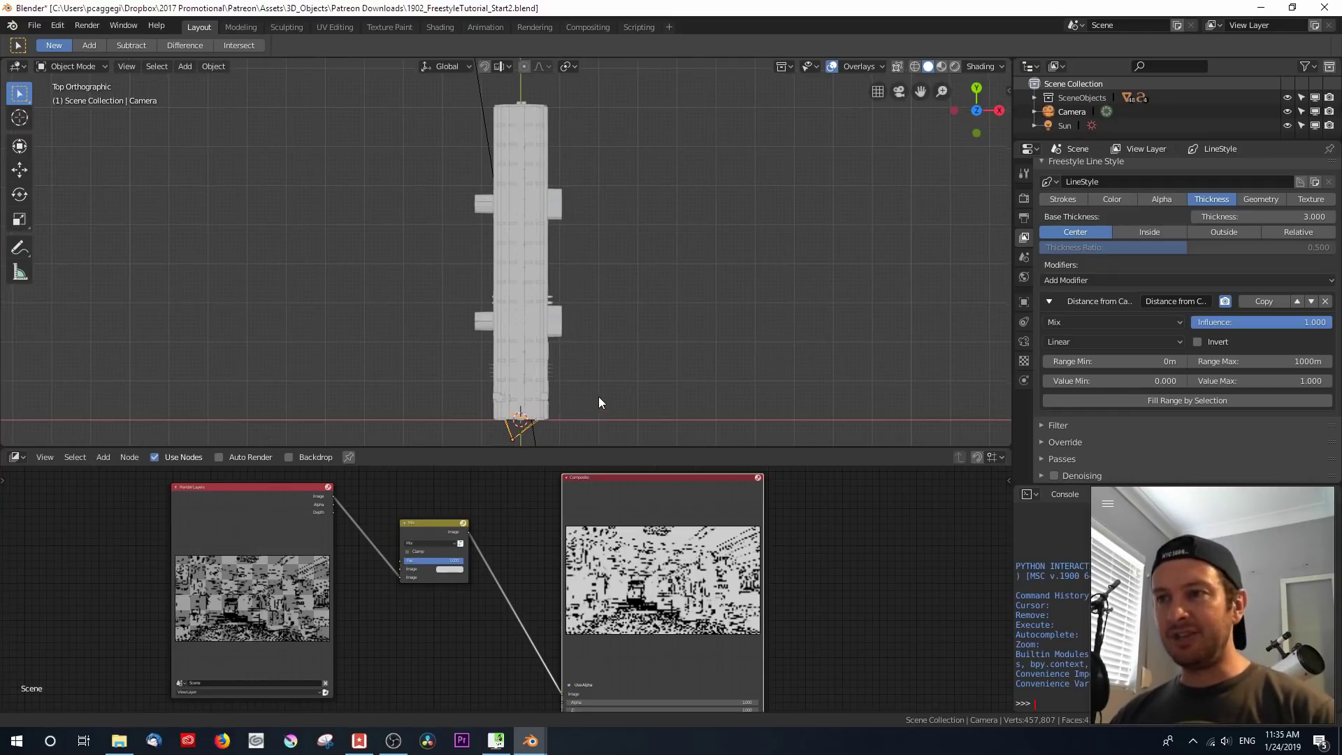
{"action": "middle_click_drag", "start_coordinate": [598, 398], "coordinate": [594, 344], "text": "shift"}
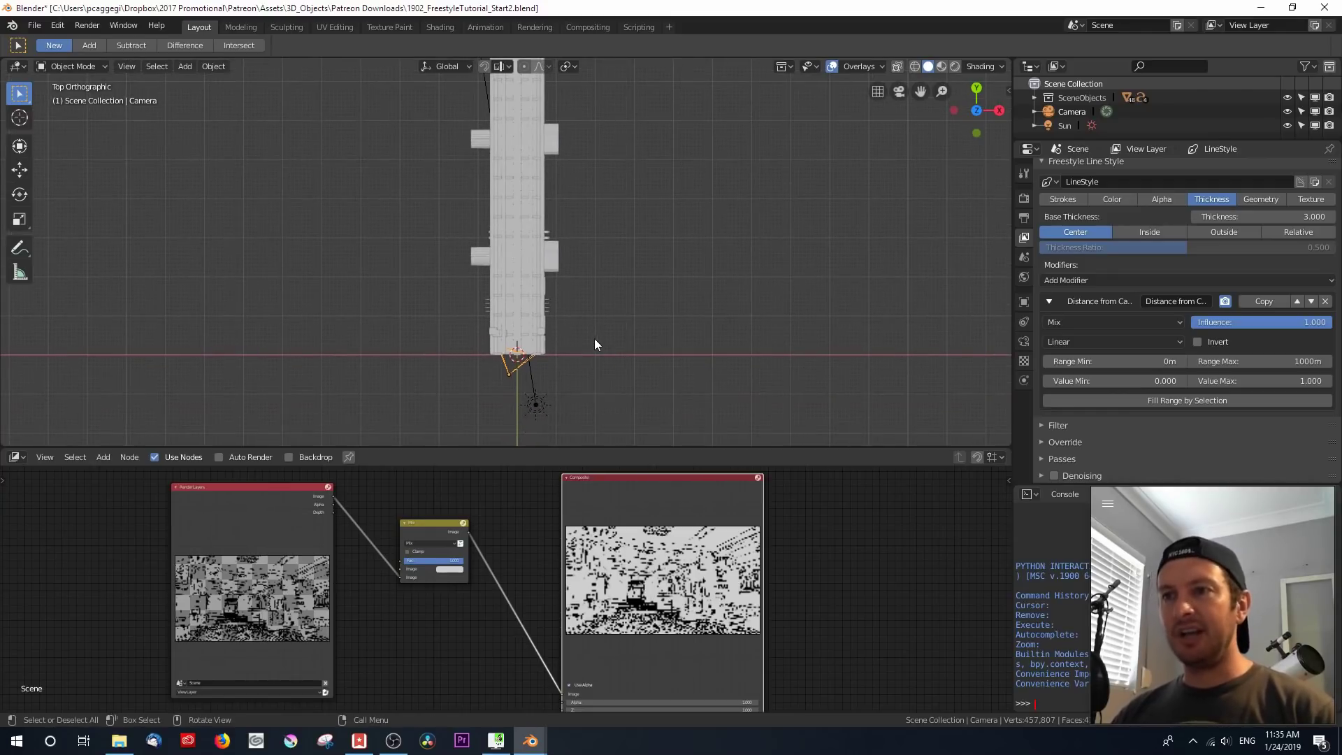
Set the Distance from Camera modifier's maximum range to 8 m and its minimum value to 0.15
{"action": "left_click", "coordinate": [1292, 361]}
{"action": "type", "text": "8"}
{"action": "key", "text": "Return"}
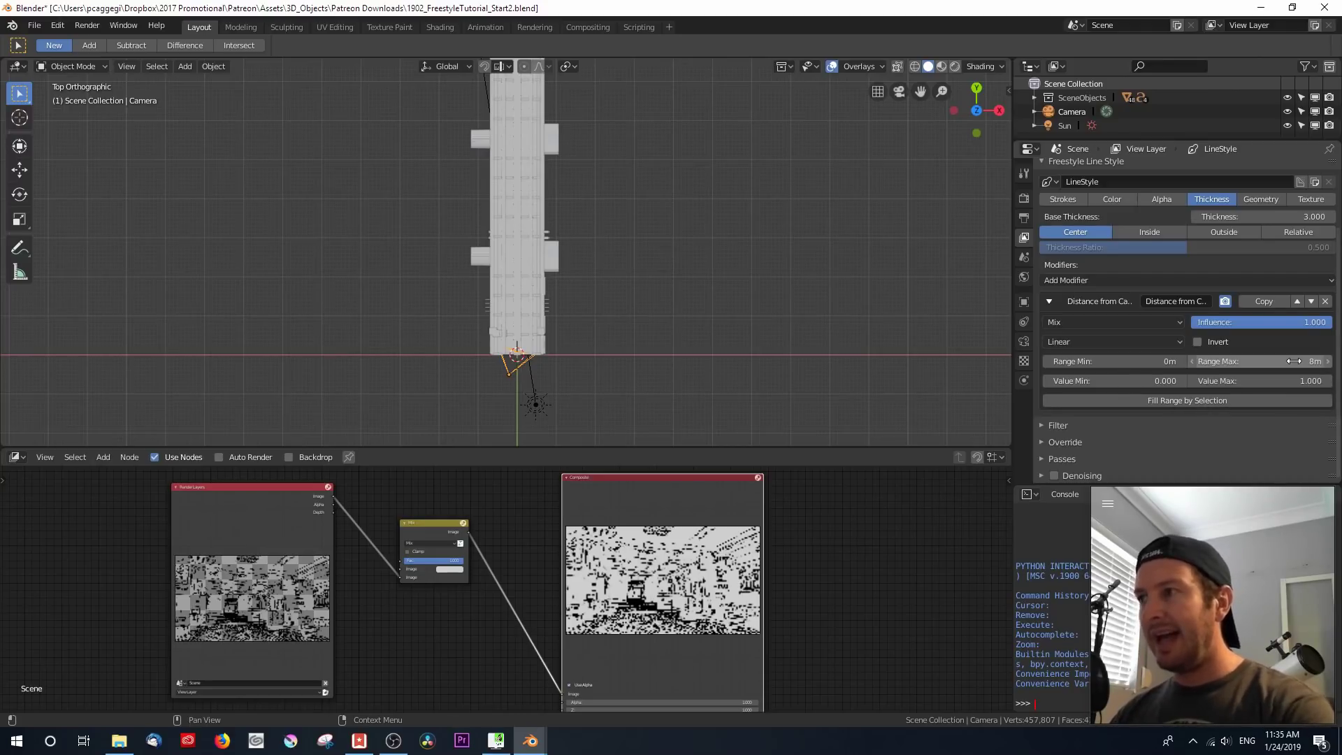
{"action": "left_click", "coordinate": [1152, 380]}
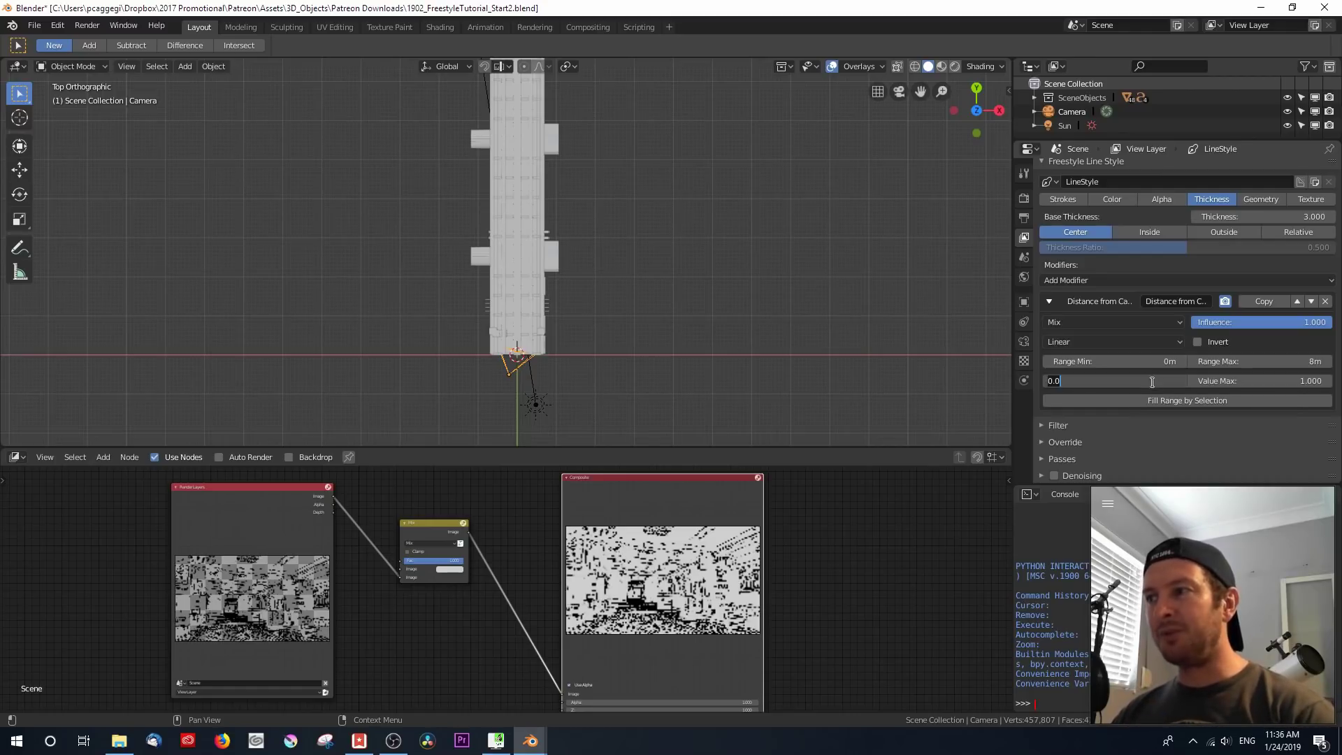
{"action": "type", "text": ".15"}
{"action": "key", "text": "Return"}
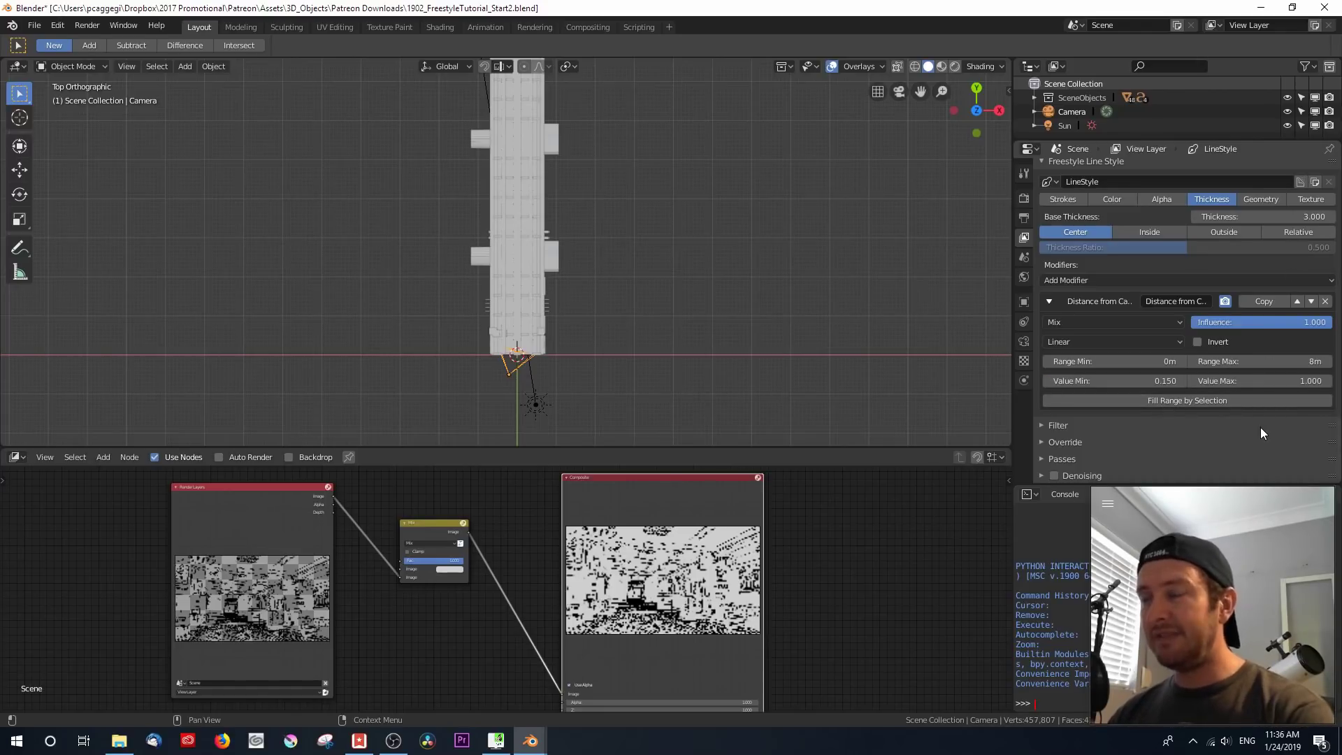
Set the Distance from Camera modifier's blend mode to Multiply and its mapping to Curve
{"action": "left_click", "coordinate": [1100, 322]}
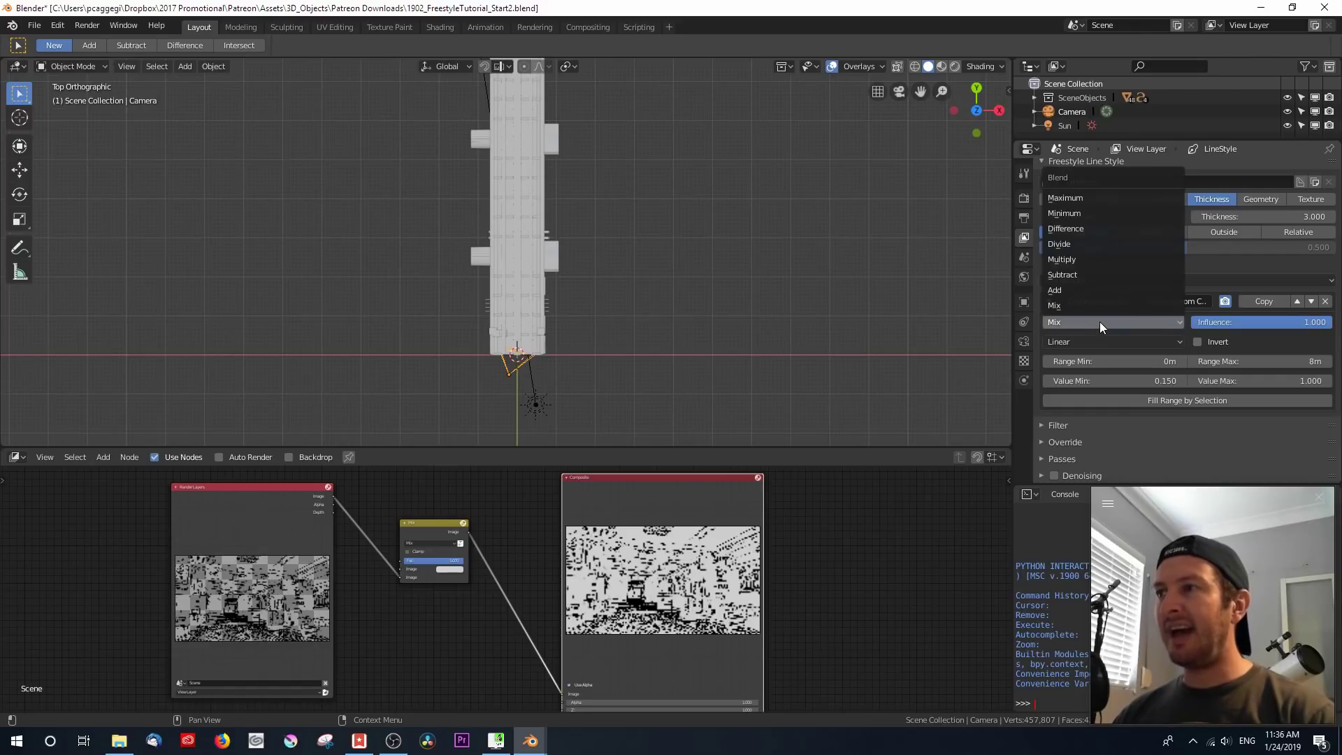
{"action": "left_click", "coordinate": [1096, 259]}
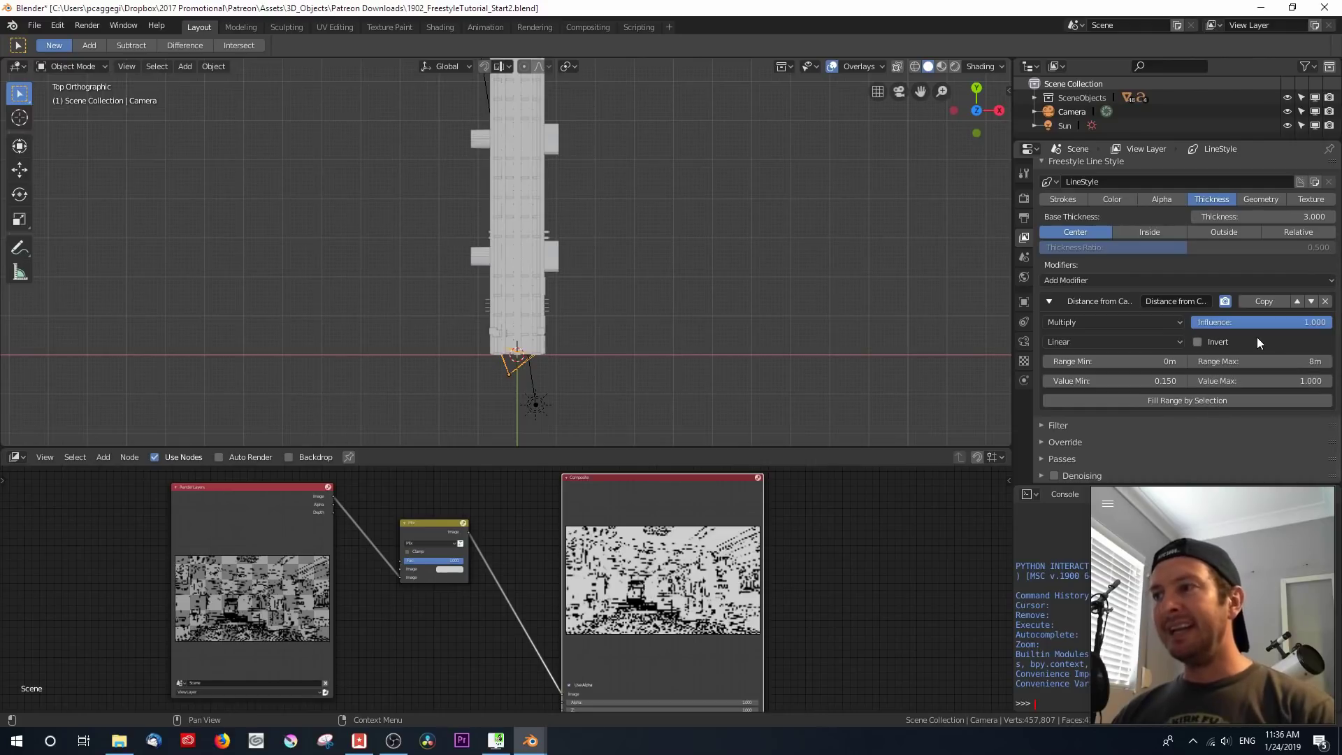
{"action": "left_click", "coordinate": [1174, 343]}
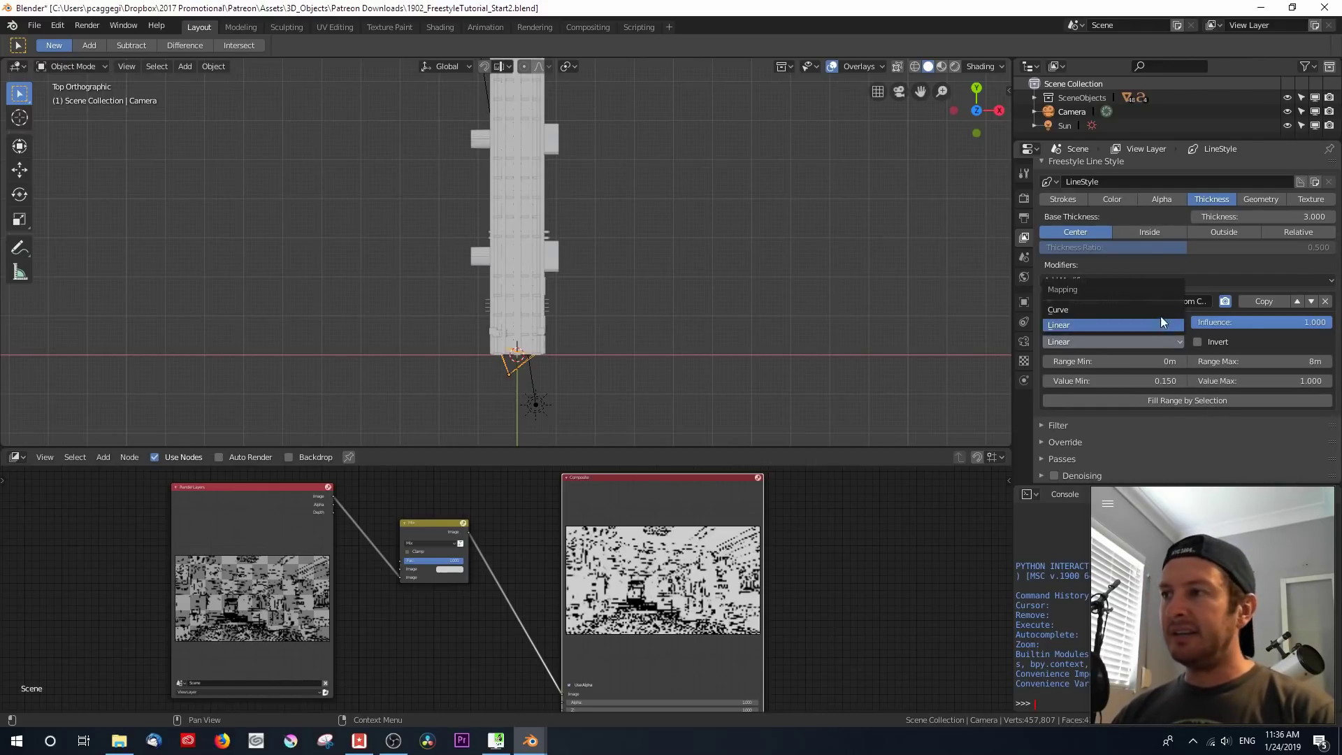
{"action": "left_click", "coordinate": [1160, 312]}
Reverse the thickness curve so it falls from 1 at the nearest distance to 0 at the farthest
{"action": "scroll", "coordinate": [1179, 385], "scroll_direction": "down", "scroll_amount": 5}
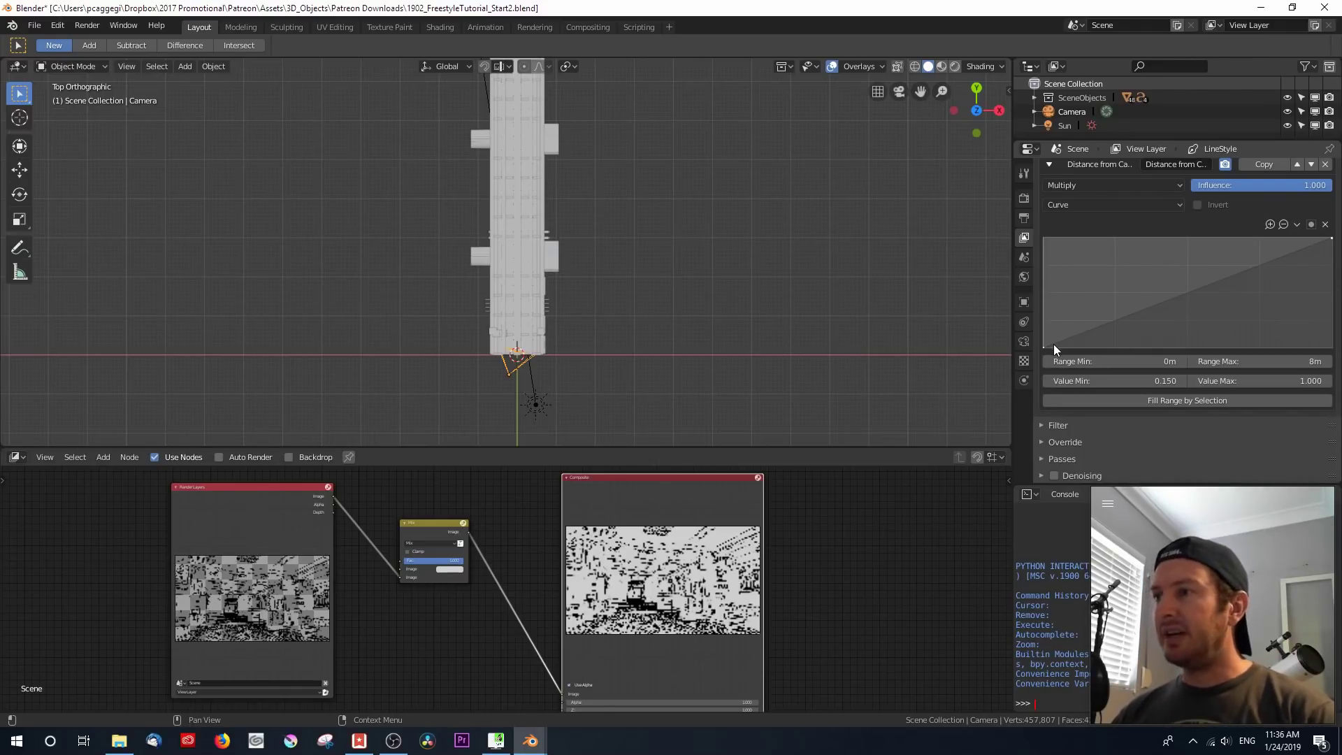
{"action": "left_click_drag", "start_coordinate": [1043, 347], "coordinate": [1044, 239]}
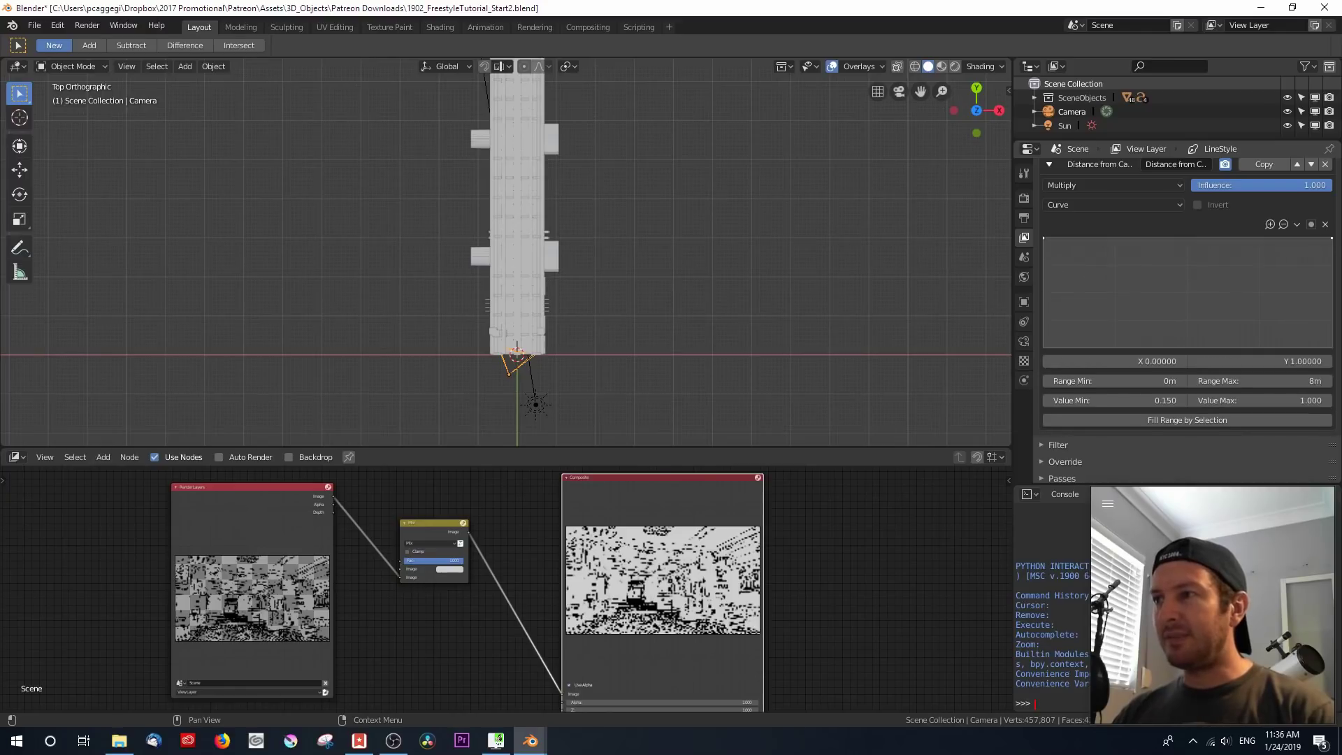
{"action": "left_click_drag", "start_coordinate": [1331, 238], "coordinate": [1332, 348]}
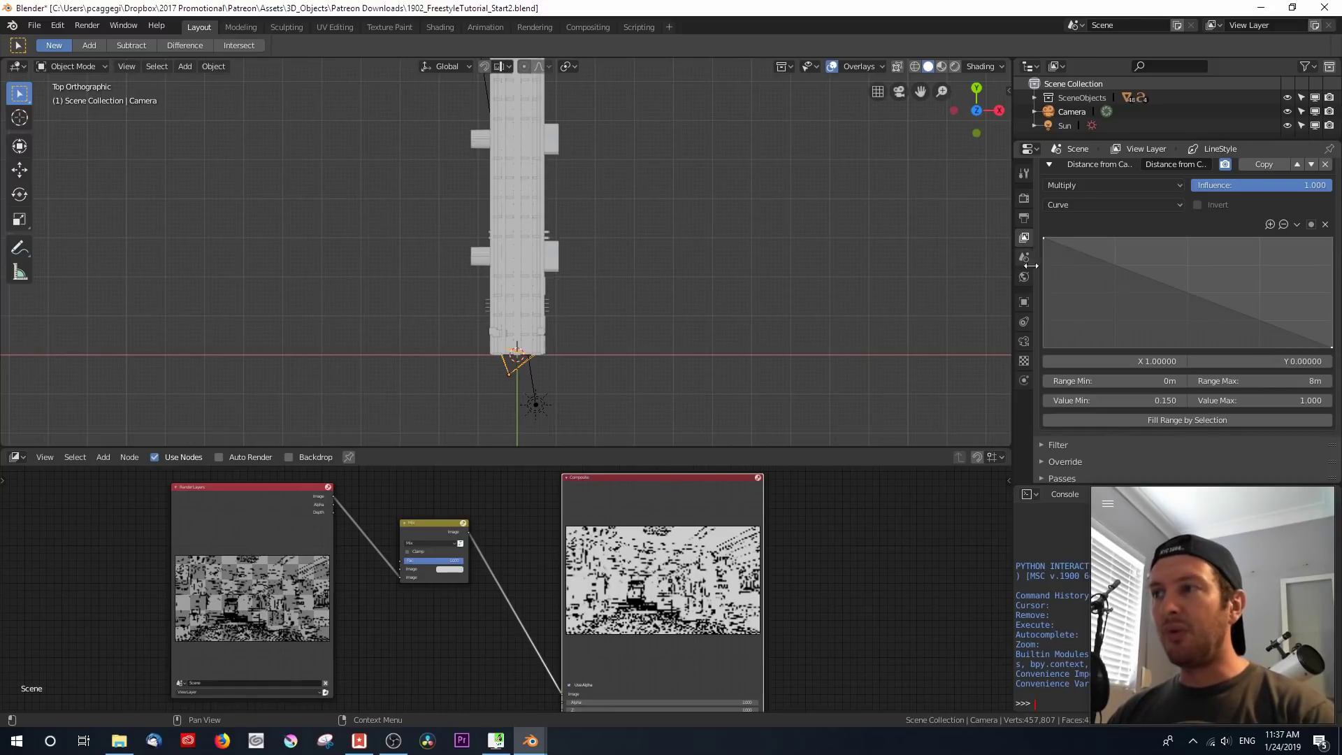
Re-render the corridor from the camera view and inspect the line thickness toward the far end of the corridor
{"action": "key", "text": "KP_0"}
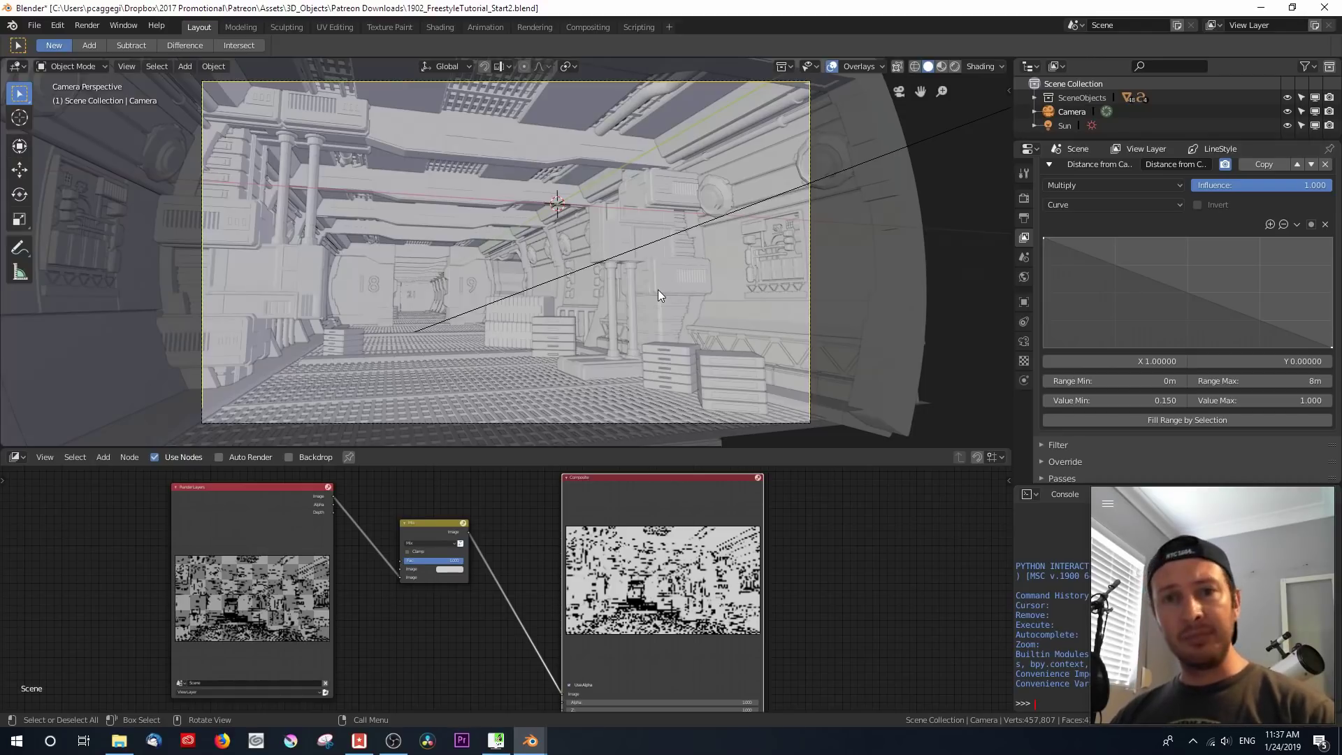
{"action": "left_click", "coordinate": [325, 693]}
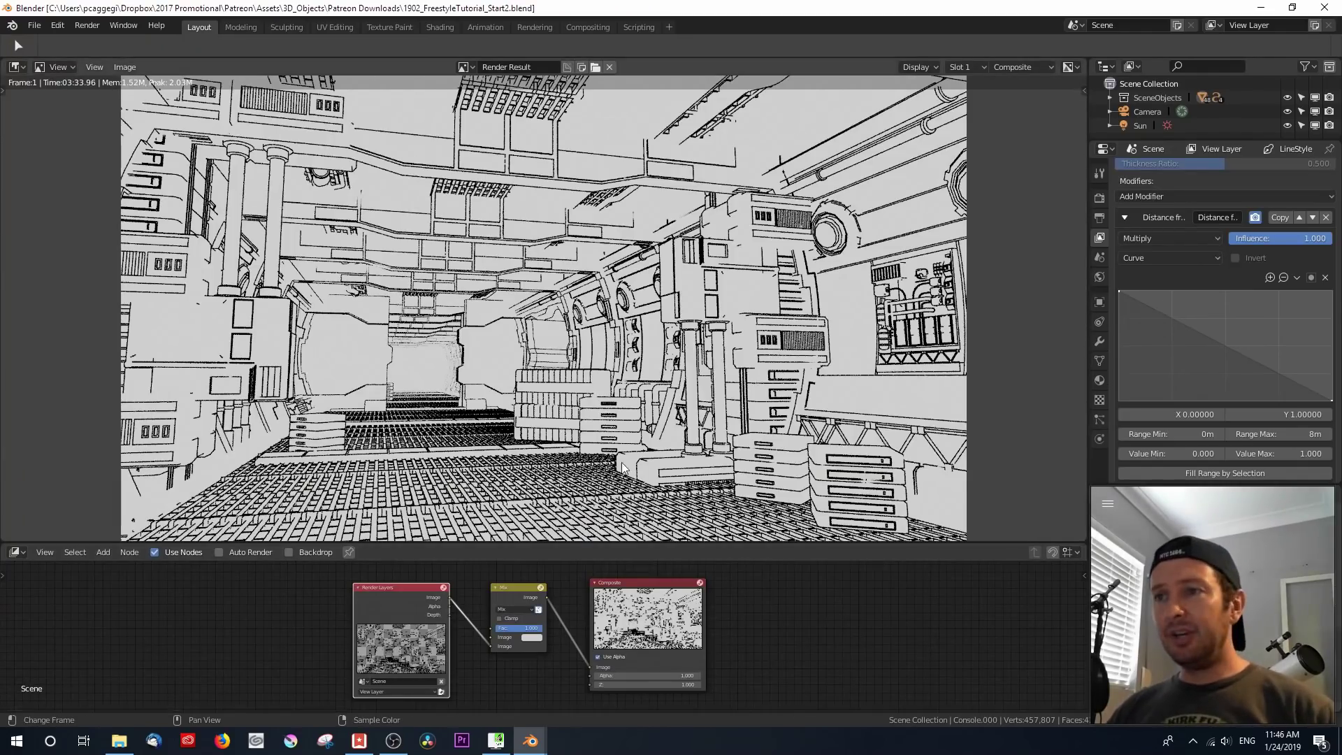
{"action": "scroll", "coordinate": [464, 388], "scroll_direction": "up", "scroll_amount": 3}
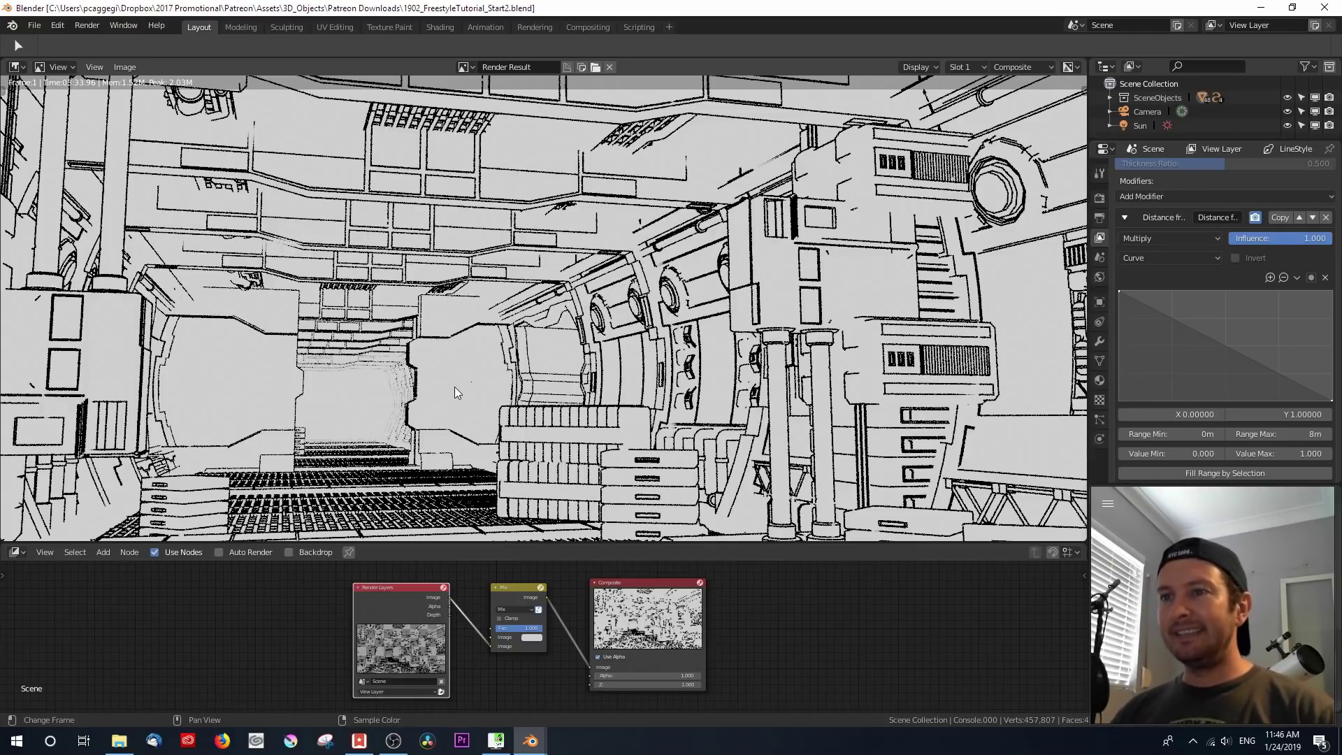
Switch to the 1902_FreestyleTutorial_working file and examine the LinesMain base thickness, thickness position and Distance from Camera modifier settings
{"action": "scroll", "coordinate": [547, 387], "scroll_direction": "down", "scroll_amount": 2}
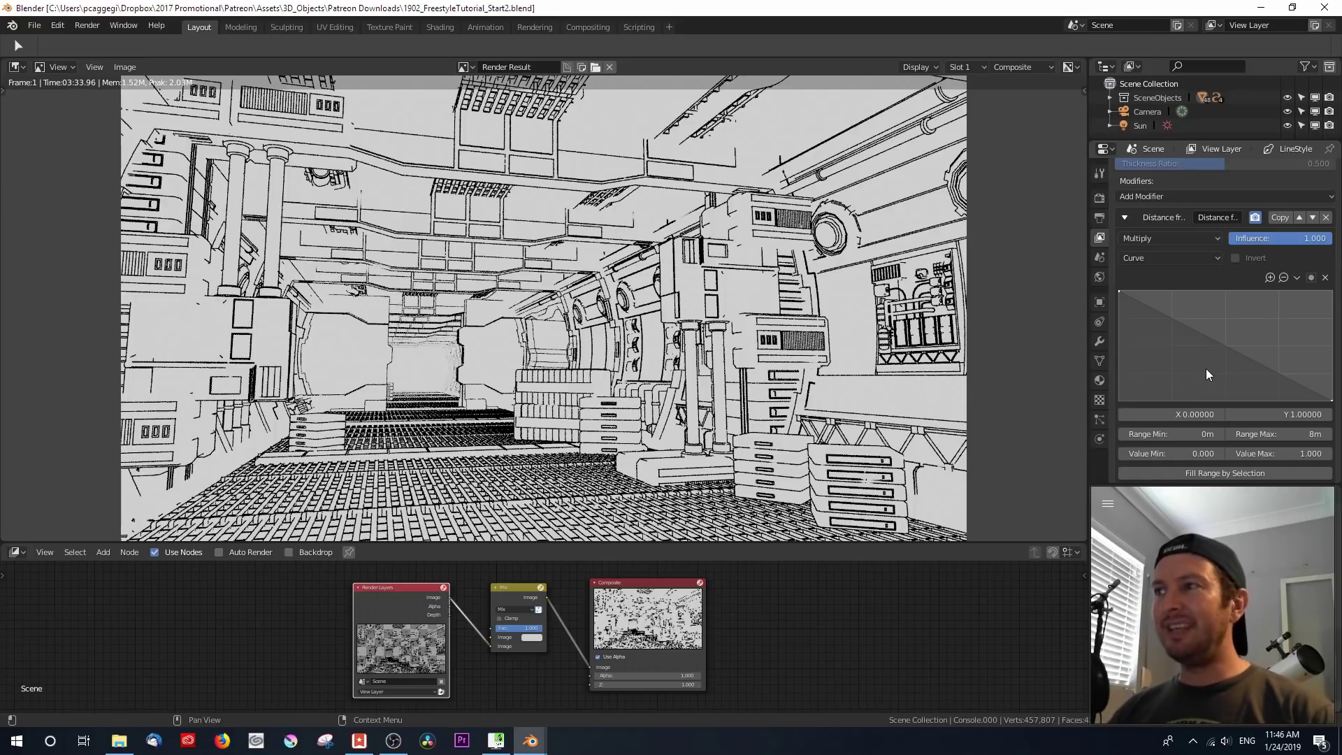
{"action": "scroll", "coordinate": [1198, 362], "scroll_direction": "up", "scroll_amount": 5}
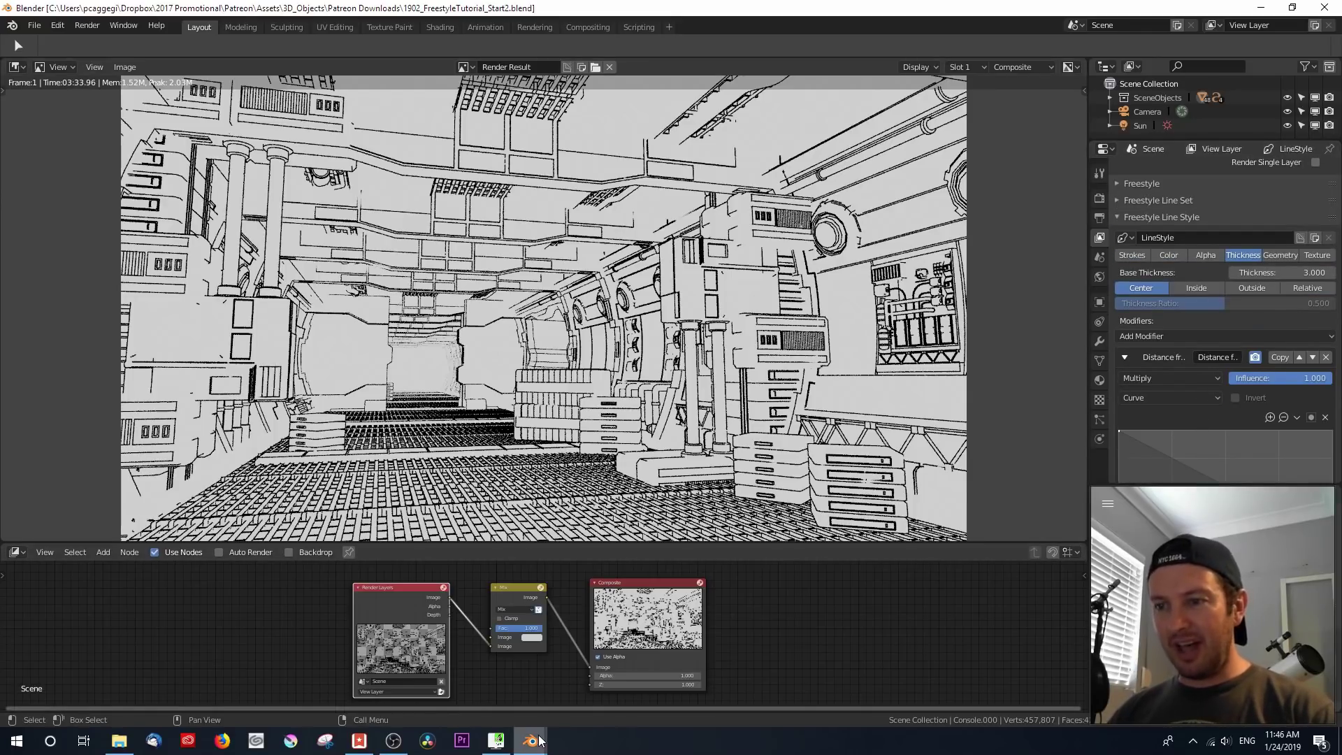
{"action": "scroll", "coordinate": [577, 615], "scroll_direction": "up", "scroll_amount": 3}
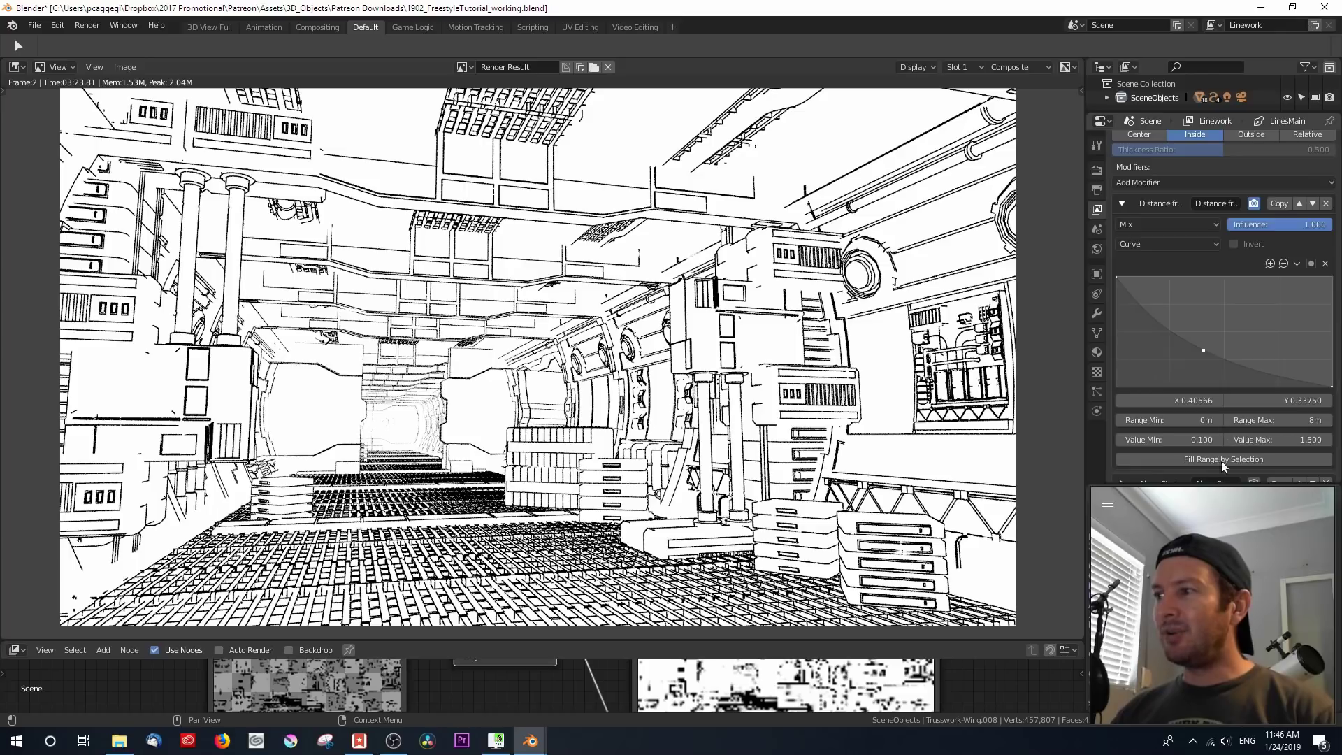
{"action": "scroll", "coordinate": [1211, 451], "scroll_direction": "down", "scroll_amount": 1}
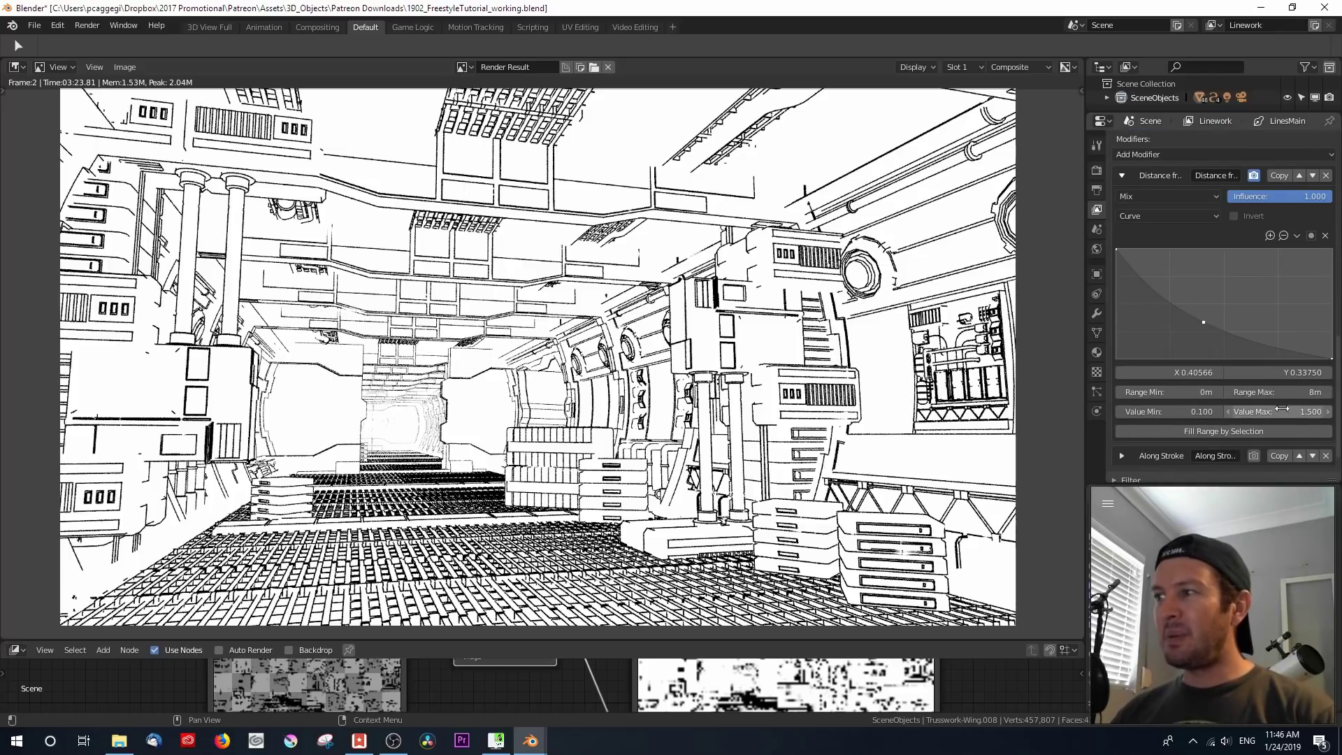
{"action": "scroll", "coordinate": [1252, 371], "scroll_direction": "up", "scroll_amount": 7}
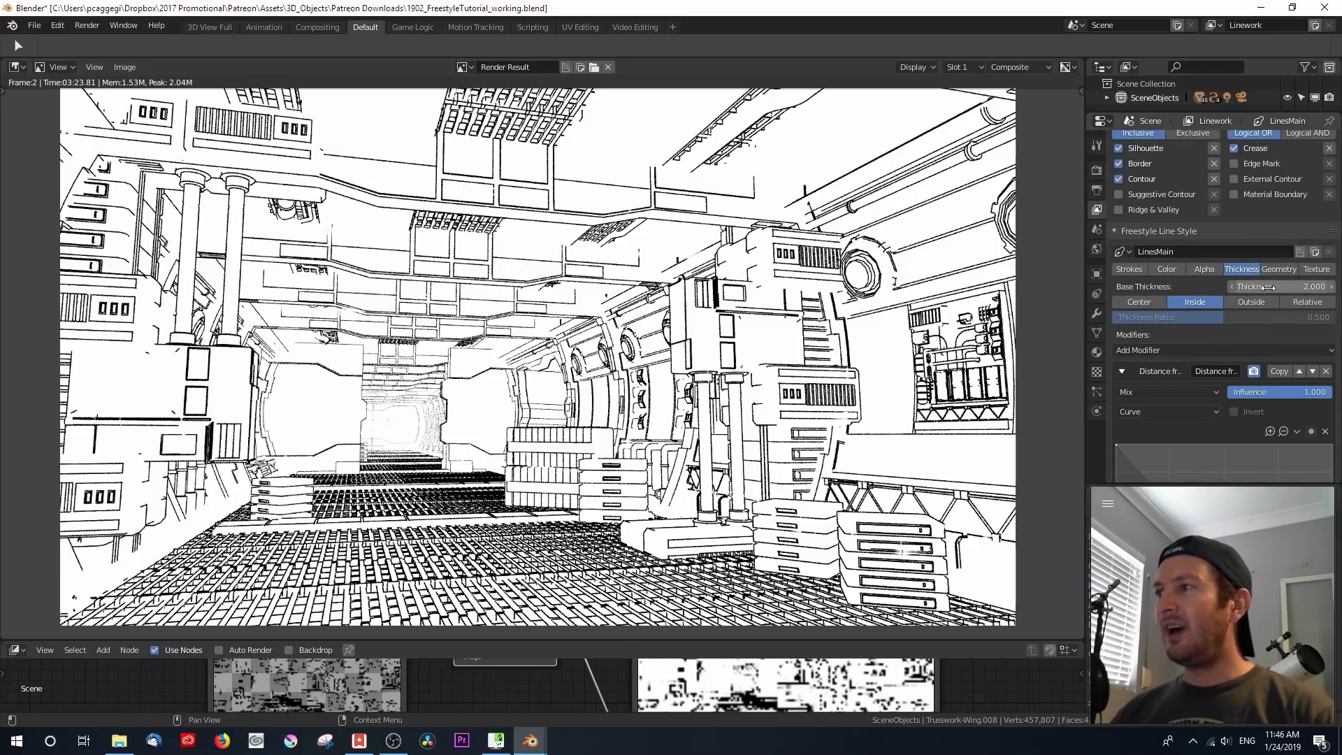
{"action": "scroll", "coordinate": [1219, 376], "scroll_direction": "down", "scroll_amount": 8}
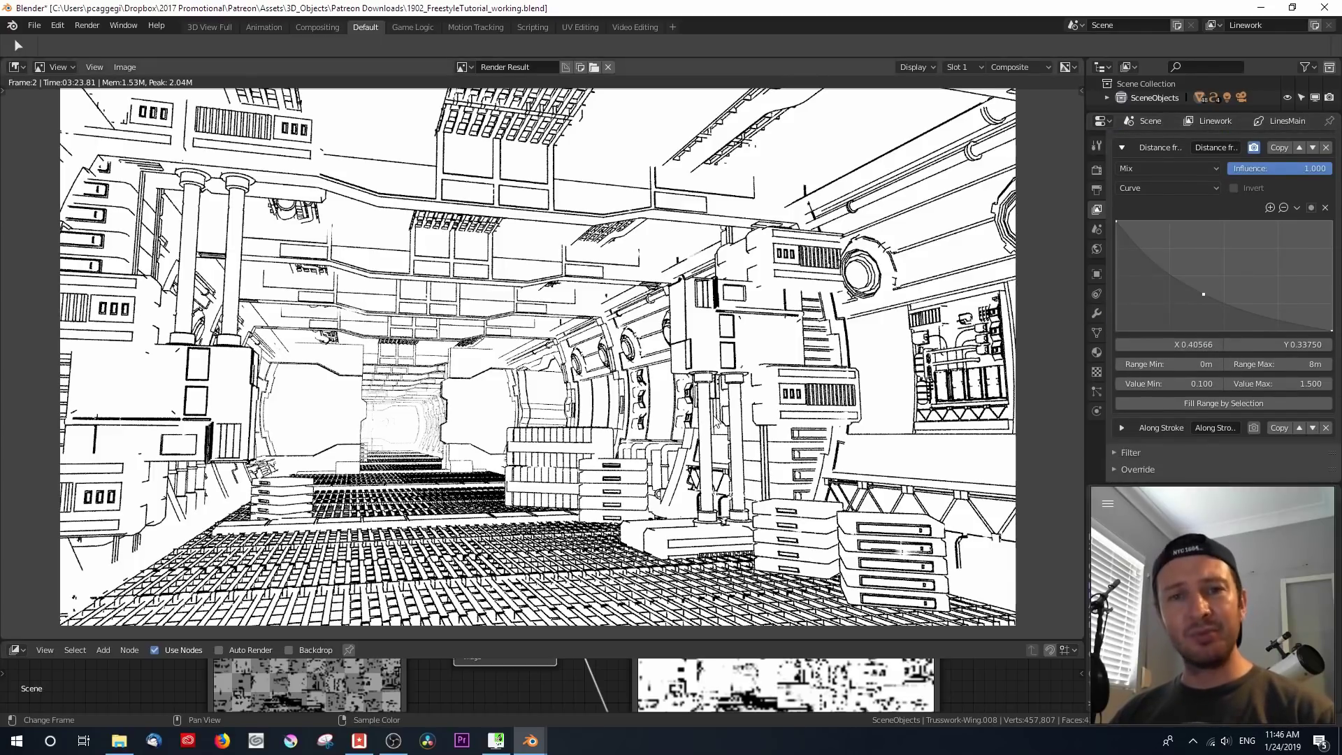
{"action": "scroll", "coordinate": [714, 418], "scroll_direction": "up", "scroll_amount": 4}
{"action": "scroll", "coordinate": [714, 417], "scroll_direction": "down", "scroll_amount": 4}
{"action": "scroll", "coordinate": [713, 418], "scroll_direction": "up", "scroll_amount": 3}
{"action": "scroll", "coordinate": [514, 434], "scroll_direction": "down", "scroll_amount": 3}
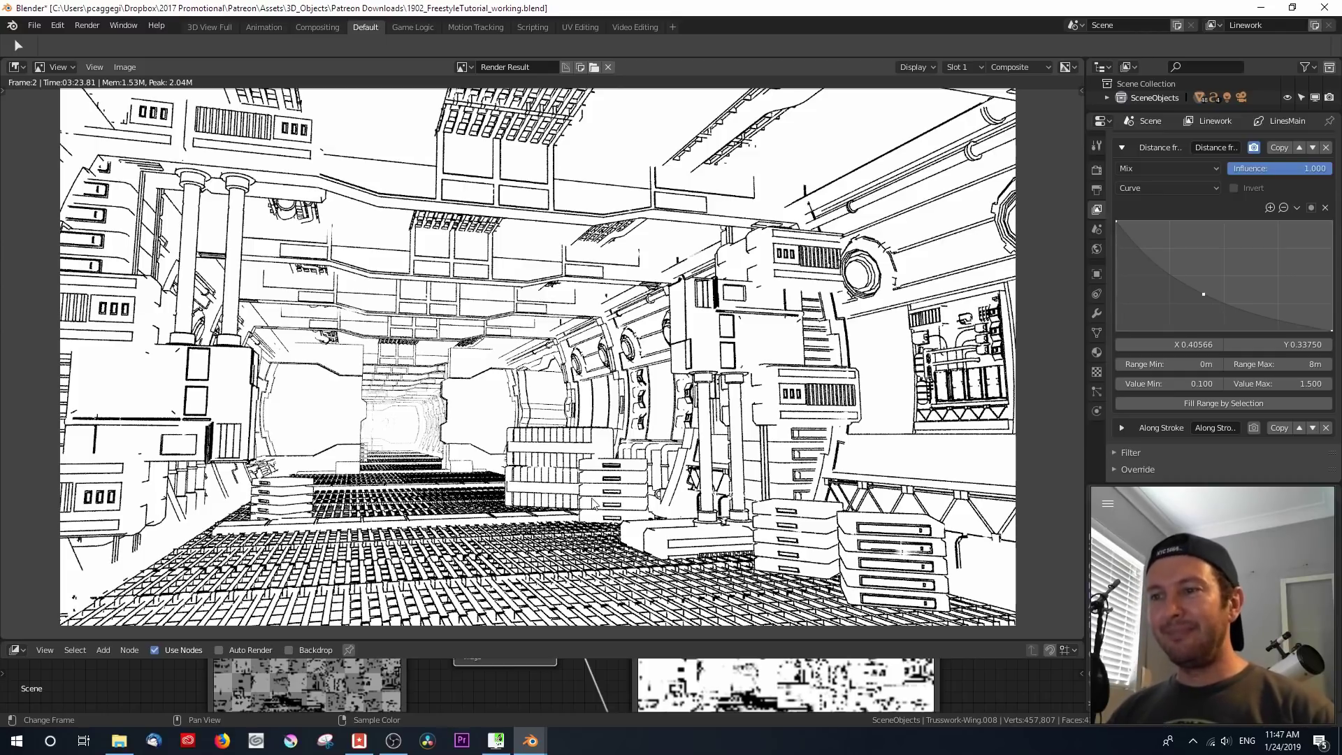
Enlarge the compositor area and reposition the Render Layers, Mix and Composite nodes so the whole node chain fits in view
{"action": "left_click_drag", "start_coordinate": [599, 641], "coordinate": [552, 473]}
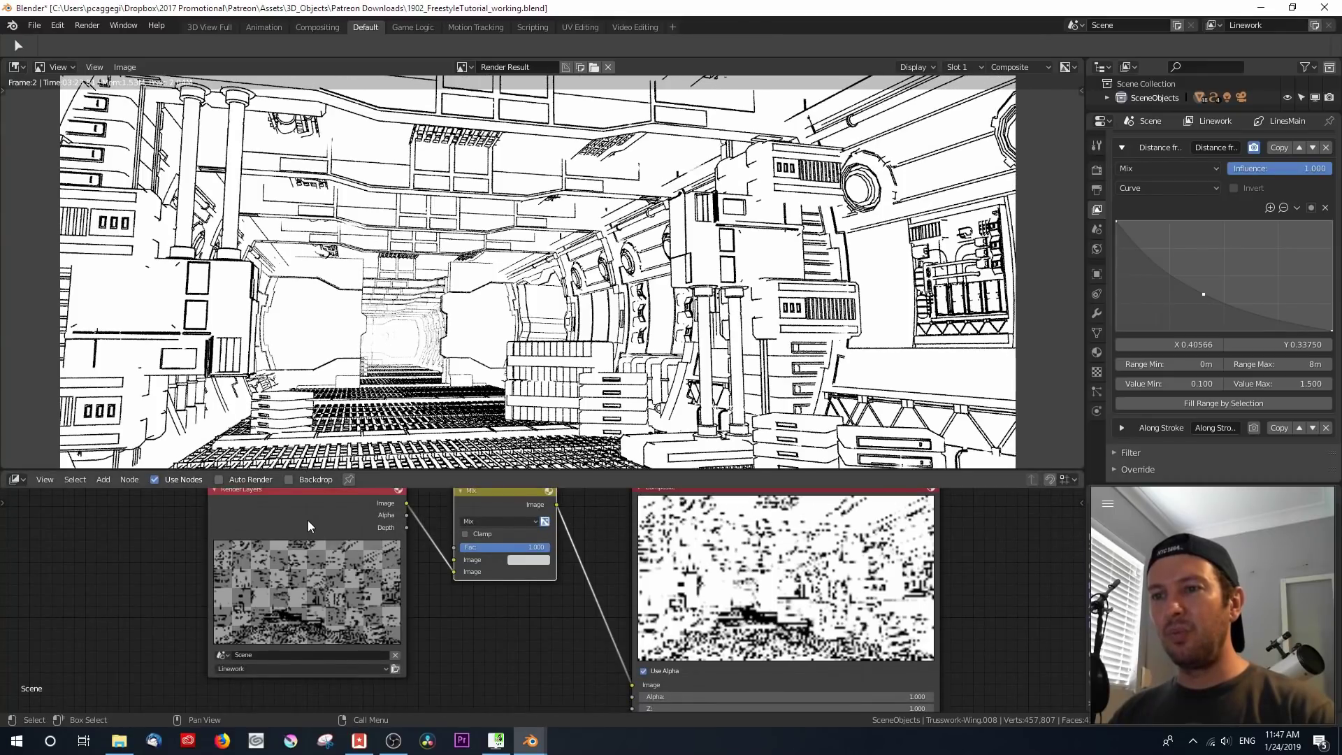
{"action": "left_click_drag", "start_coordinate": [311, 526], "coordinate": [295, 545]}
{"action": "left_click_drag", "start_coordinate": [684, 548], "coordinate": [685, 567]}
{"action": "left_click_drag", "start_coordinate": [492, 495], "coordinate": [499, 511]}
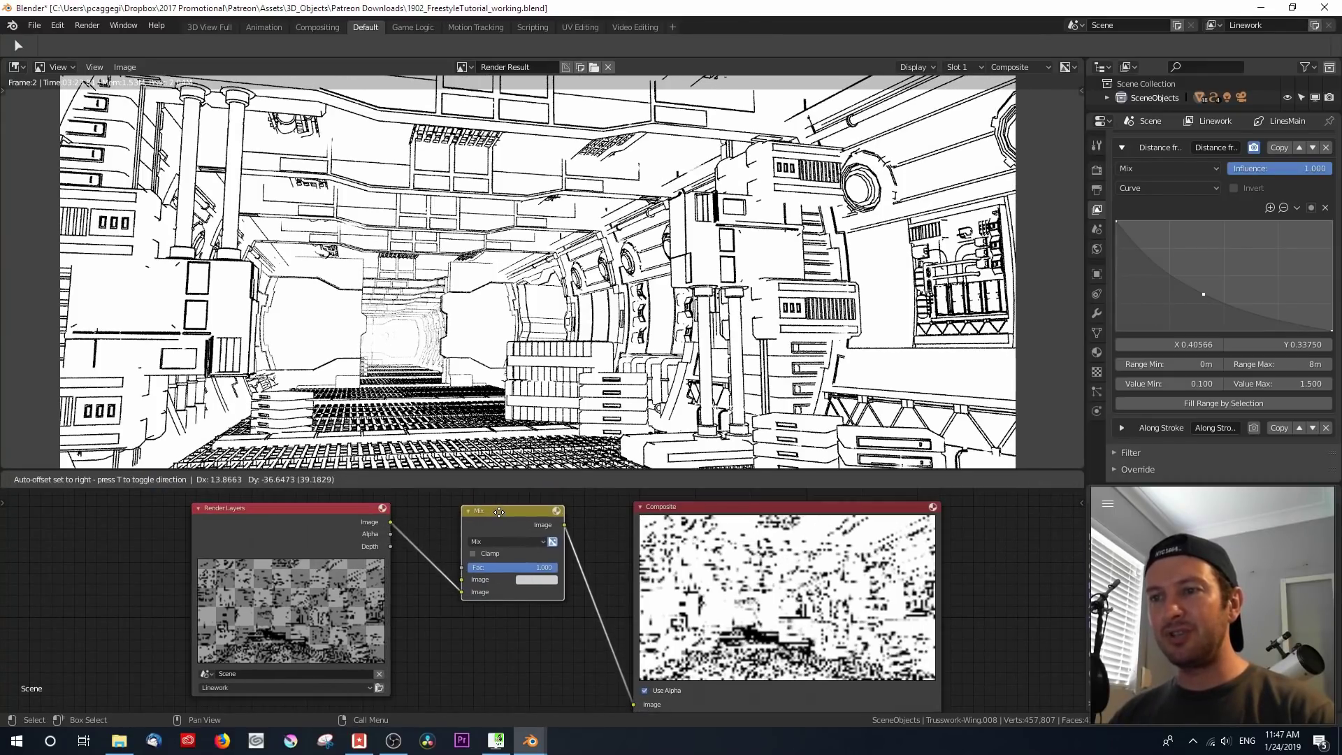
{"action": "scroll", "coordinate": [428, 547], "scroll_direction": "down", "scroll_amount": 1}
{"action": "scroll", "coordinate": [428, 547], "scroll_direction": "down", "scroll_amount": 4}
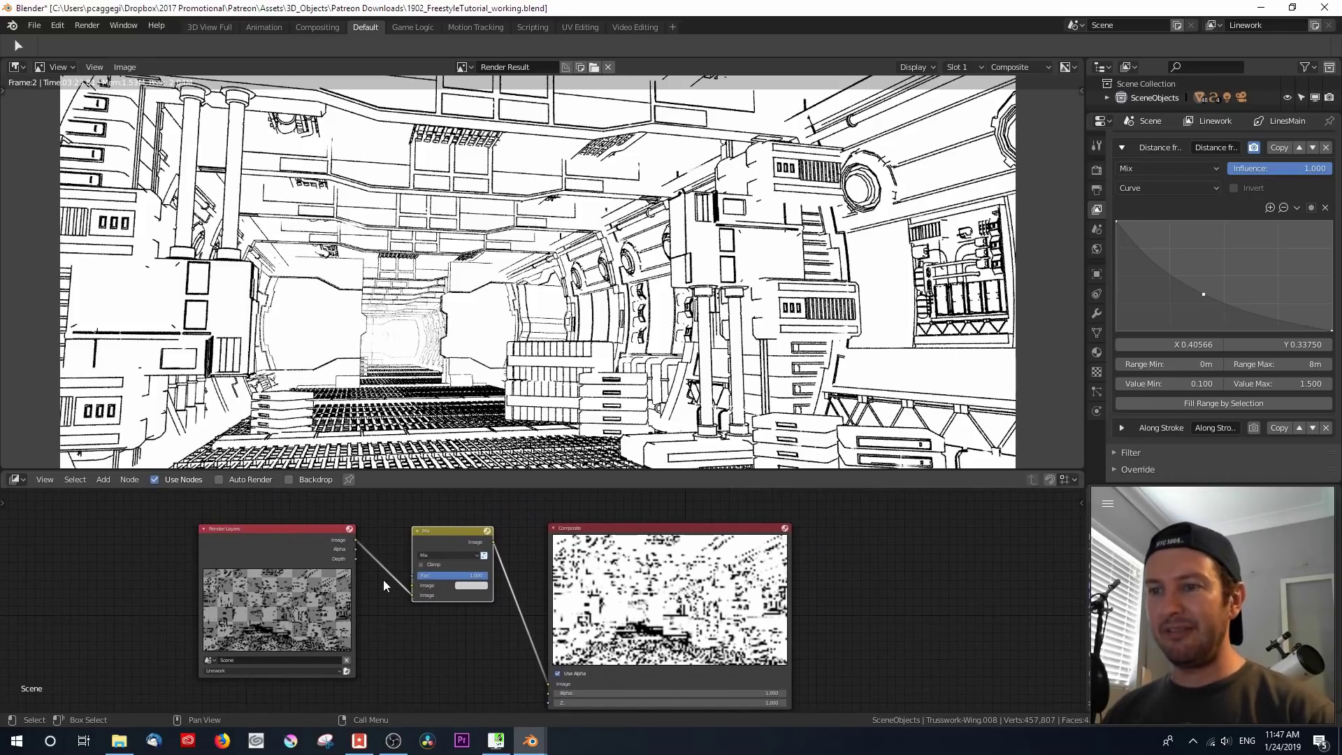
Change the Mix node's background colour to a pale cream yellow
{"action": "left_click", "coordinate": [471, 586]}
{"action": "mouse_move", "coordinate": [497, 486]}
{"action": "left_mouse_down"}
{"action": "mouse_move", "coordinate": [508, 493]}
{"action": "mouse_move", "coordinate": [478, 489]}
{"action": "mouse_move", "coordinate": [490, 493]}
{"action": "left_mouse_up"}
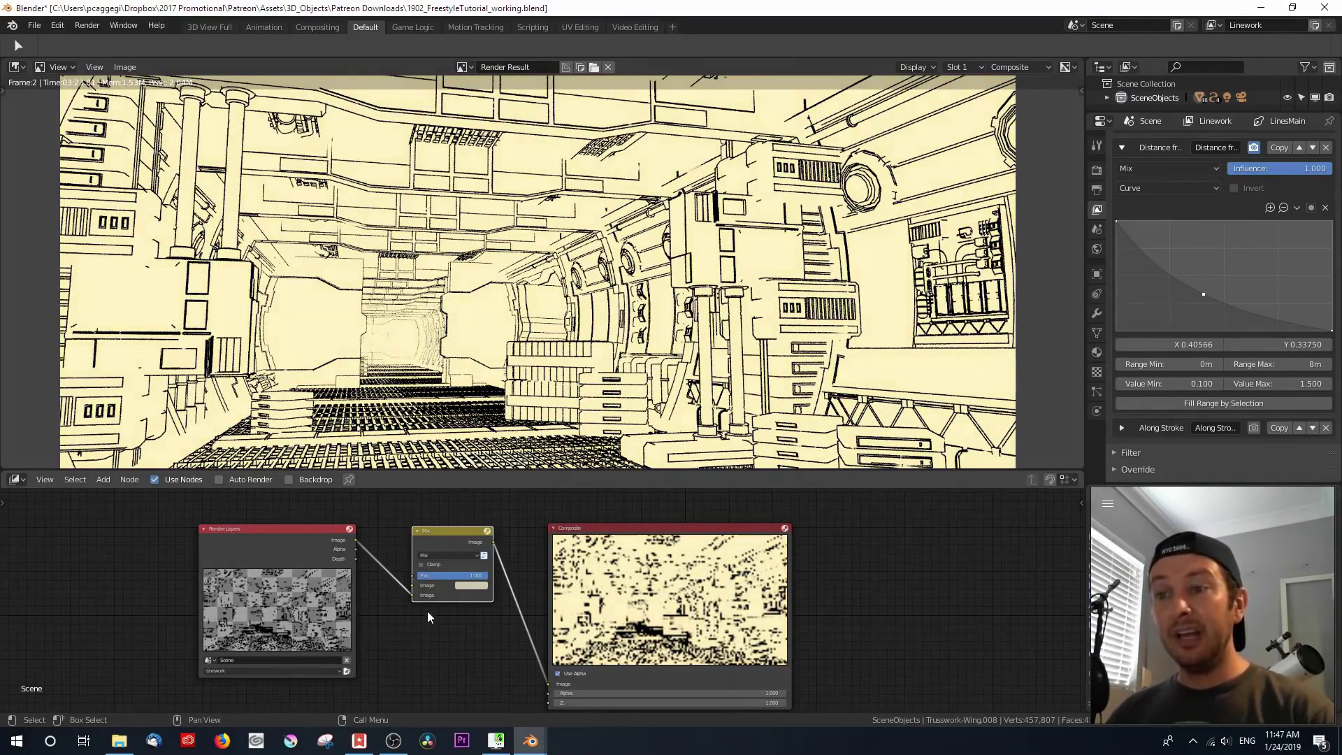
{"action": "scroll", "coordinate": [428, 615], "scroll_direction": "up", "scroll_amount": 2}
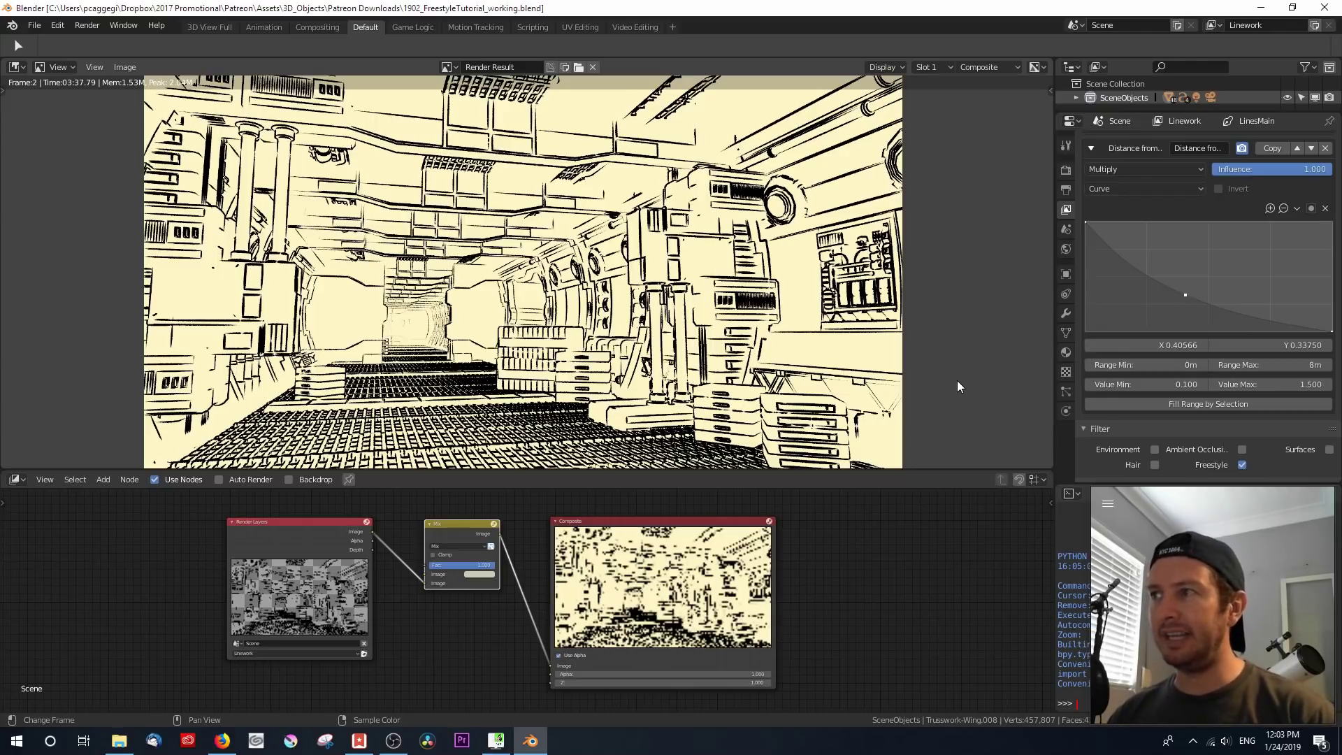
Widen the properties area and examine the LinesMain thickness settings, including the Along Stroke and Distance from Camera modifiers and their curves
{"action": "left_click_drag", "start_coordinate": [1056, 174], "coordinate": [966, 175]}
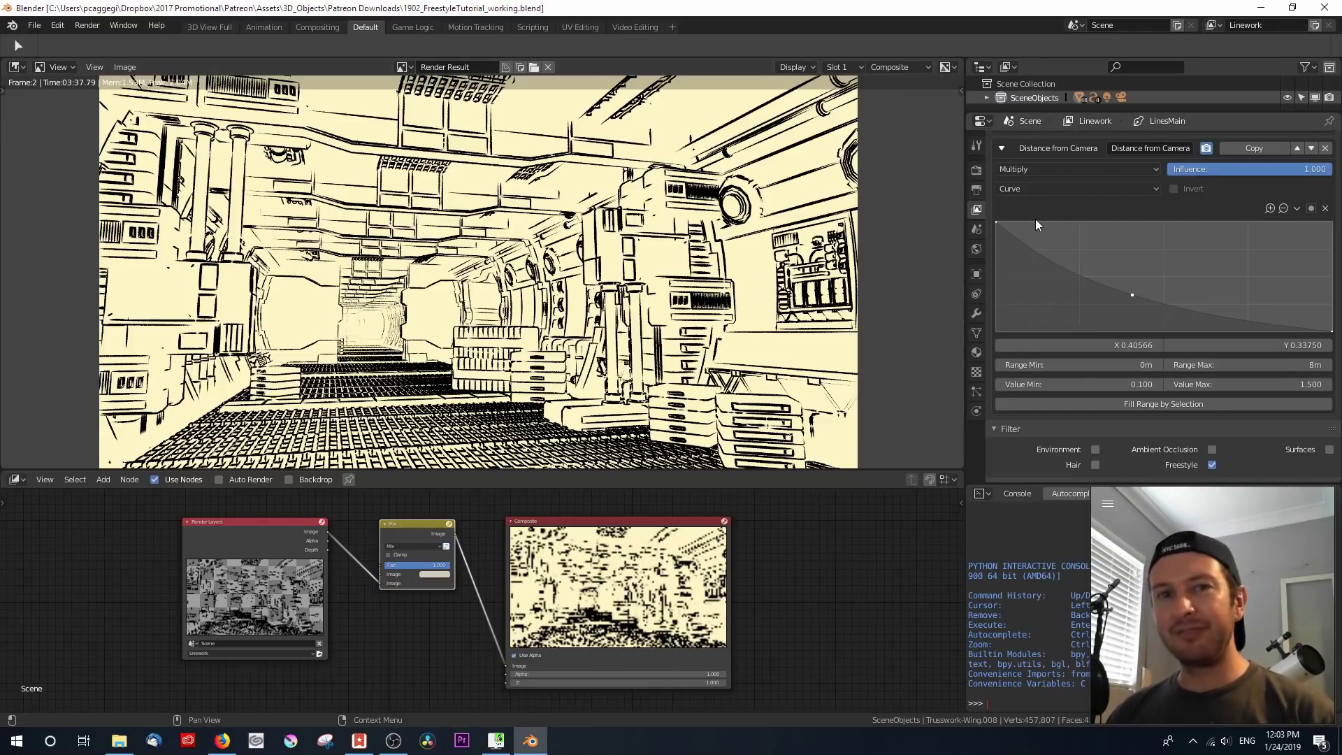
{"action": "scroll", "coordinate": [1034, 217], "scroll_direction": "up", "scroll_amount": 1}
{"action": "scroll", "coordinate": [1030, 214], "scroll_direction": "up", "scroll_amount": 9}
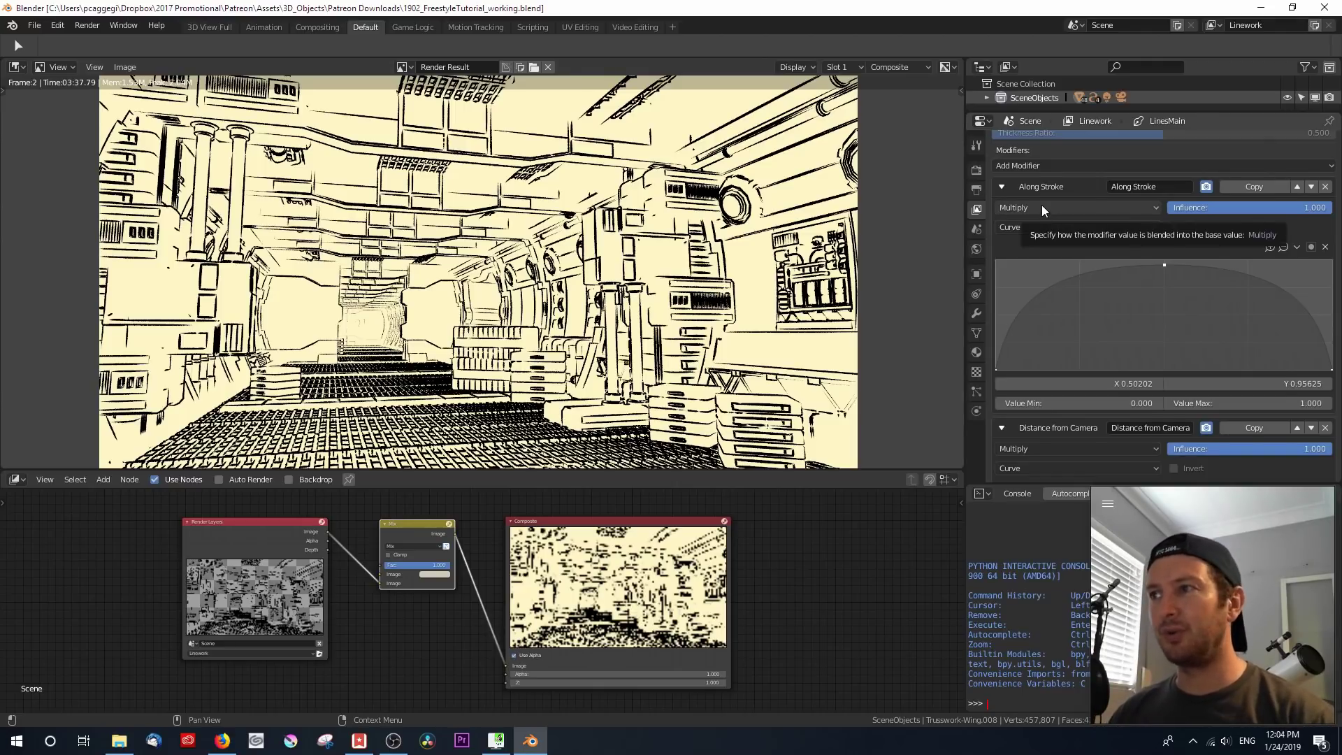
{"action": "scroll", "coordinate": [1042, 207], "scroll_direction": "down", "scroll_amount": 8}
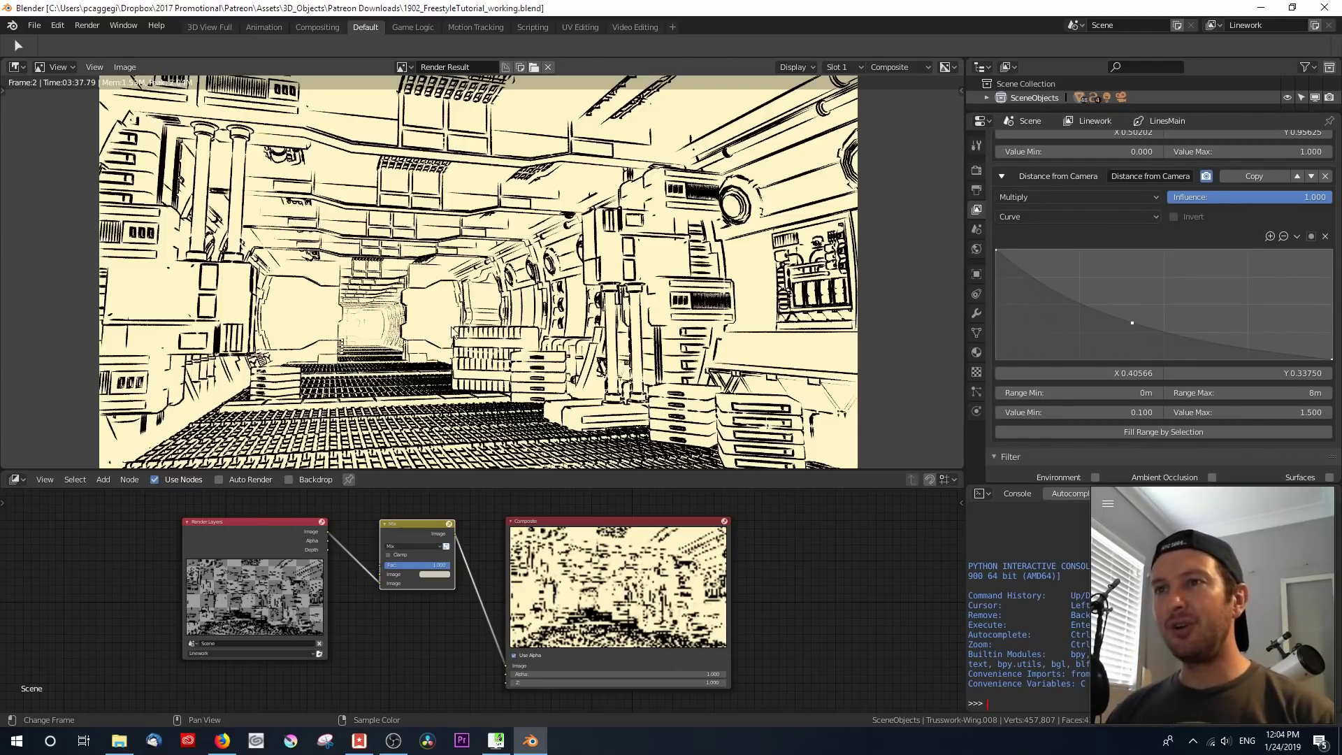
{"action": "scroll", "coordinate": [1134, 255], "scroll_direction": "up", "scroll_amount": 3}
{"action": "scroll", "coordinate": [1133, 254], "scroll_direction": "up", "scroll_amount": 9}
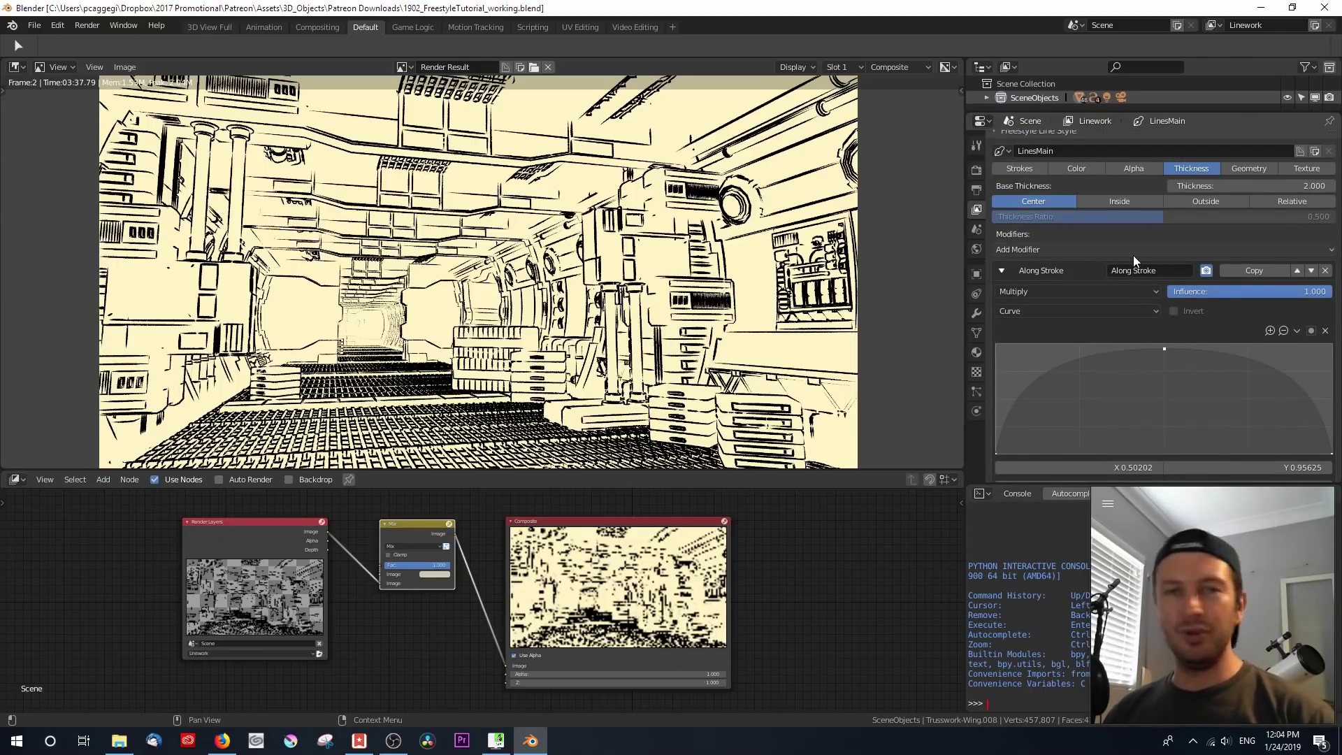
{"action": "scroll", "coordinate": [1134, 259], "scroll_direction": "up", "scroll_amount": 1}
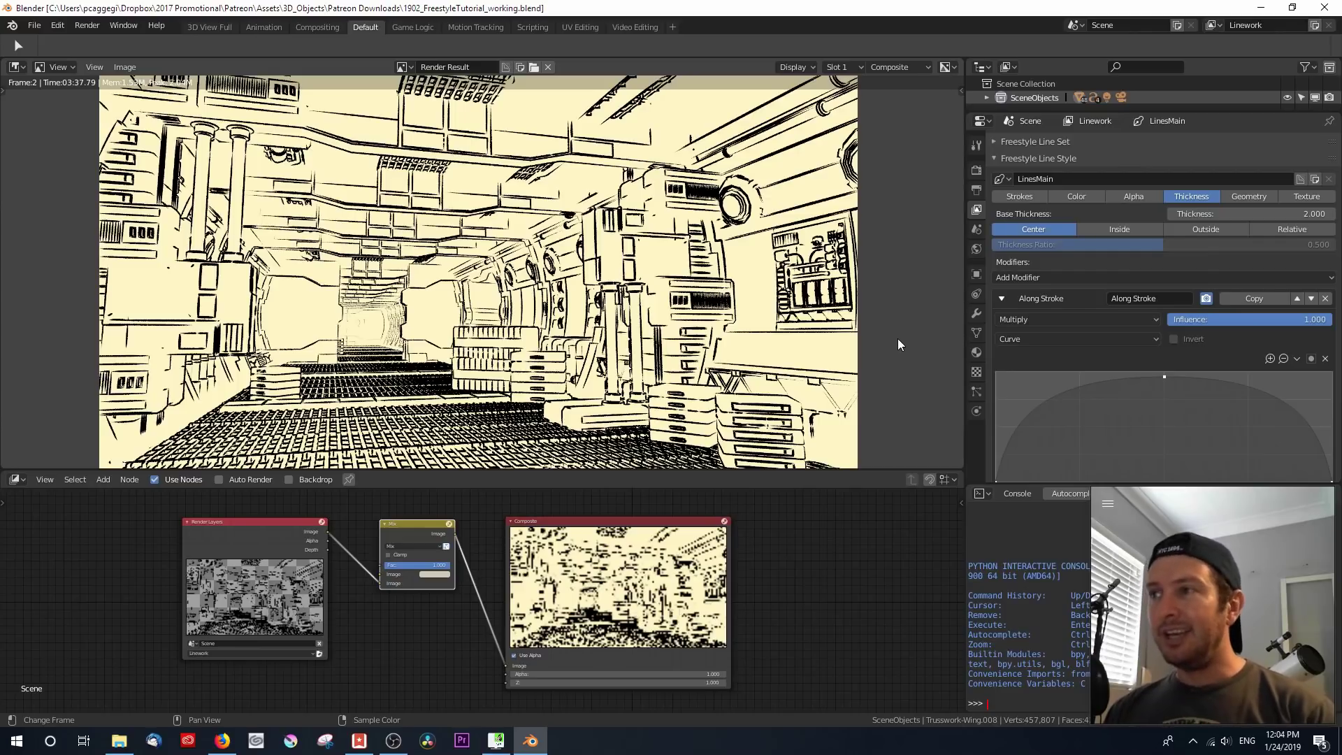
{"action": "scroll", "coordinate": [1008, 308], "scroll_direction": "up", "scroll_amount": 3}
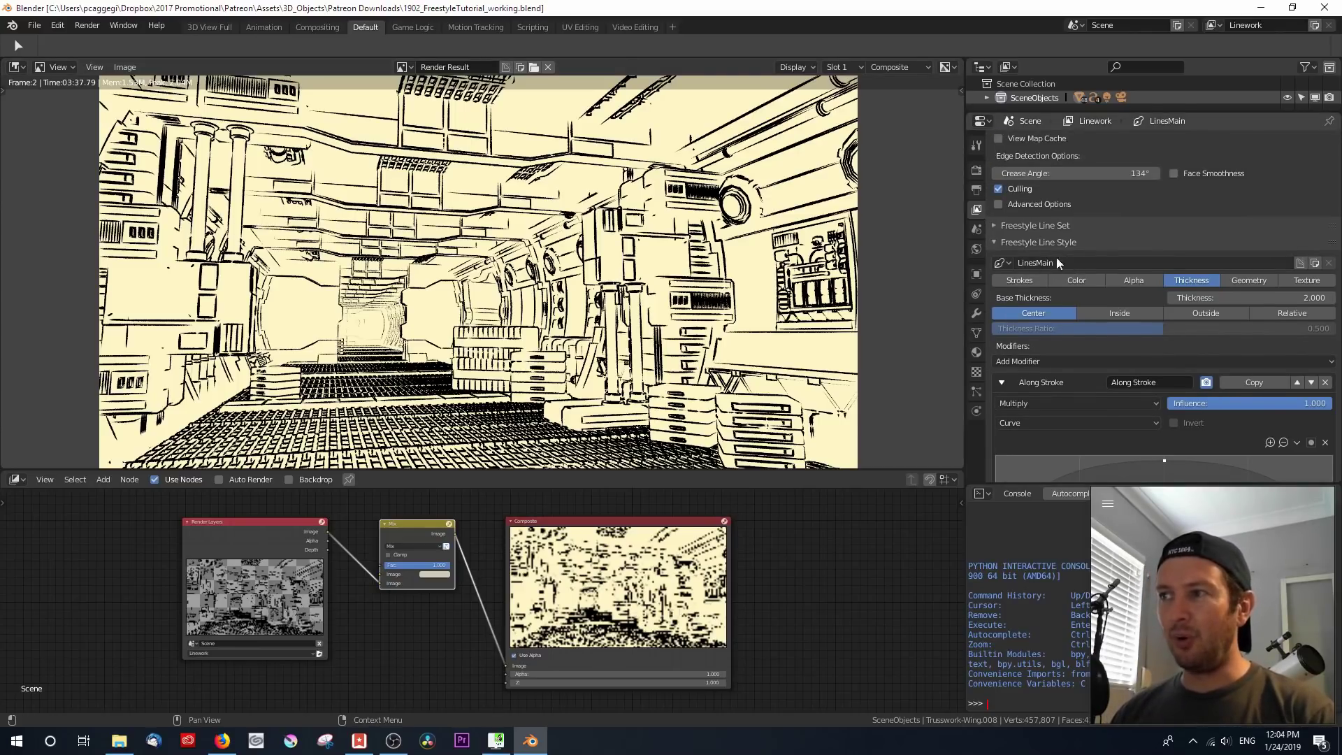
{"action": "left_click", "coordinate": [993, 223]}
{"action": "left_click", "coordinate": [993, 223]}
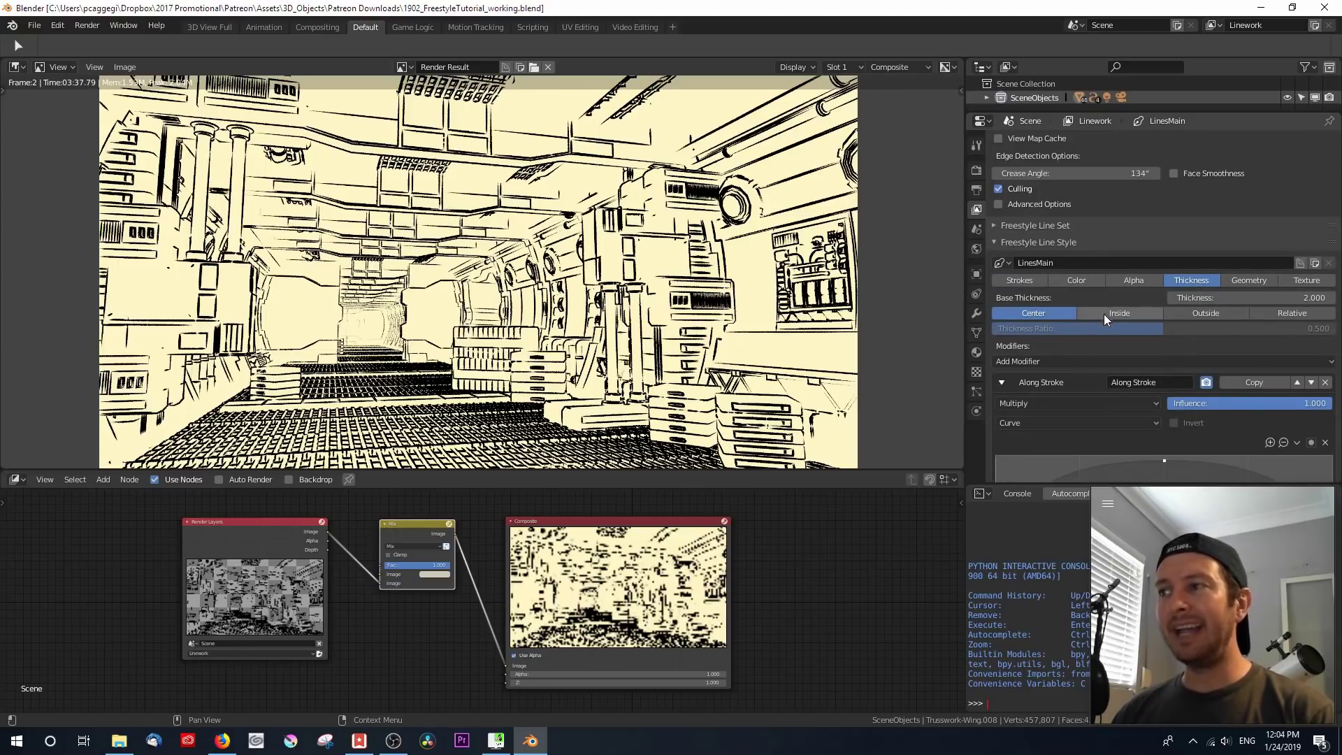